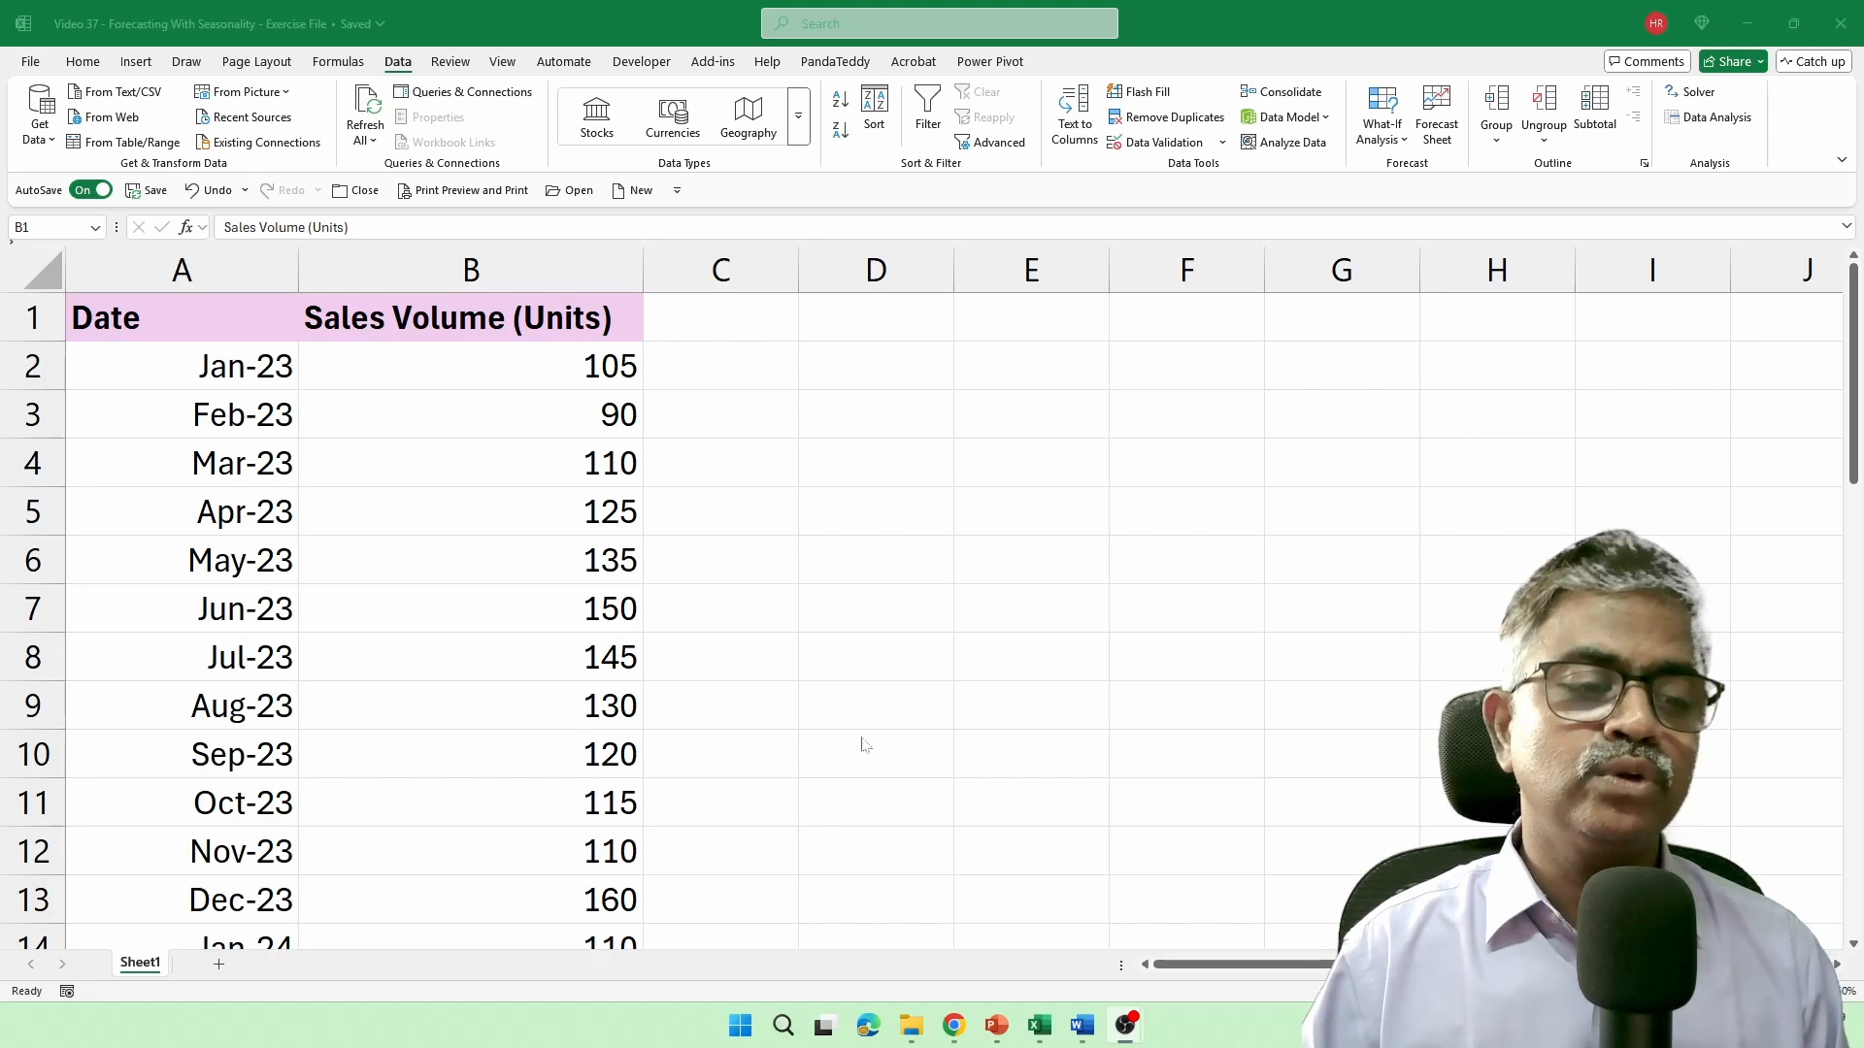
Select the sales volumes in B2:B35 and preview them as a recommended line chart
{"action": "left_click", "coordinate": [630, 691]}
{"action": "key", "text": "ctrl+Down"}
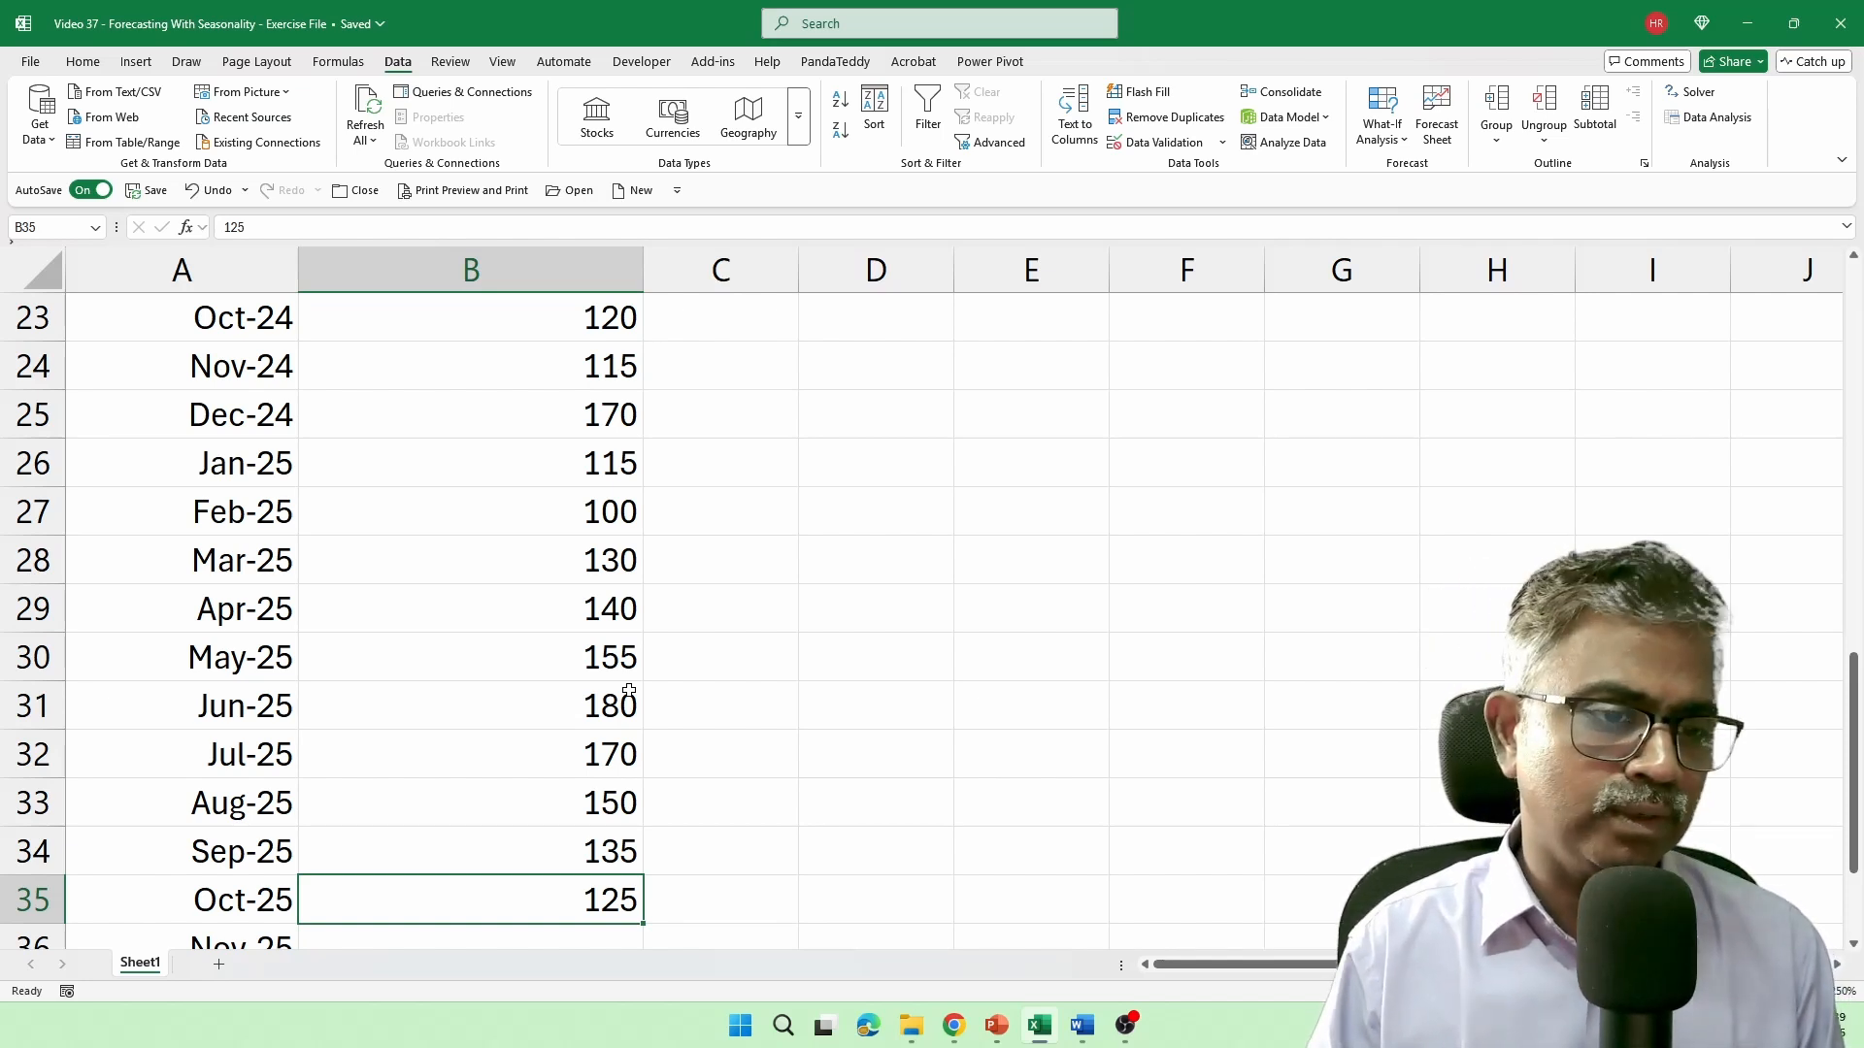
{"action": "key", "text": "ctrl+Up"}
{"action": "key", "text": "Down"}
{"action": "key", "text": "ctrl+shift+Down"}
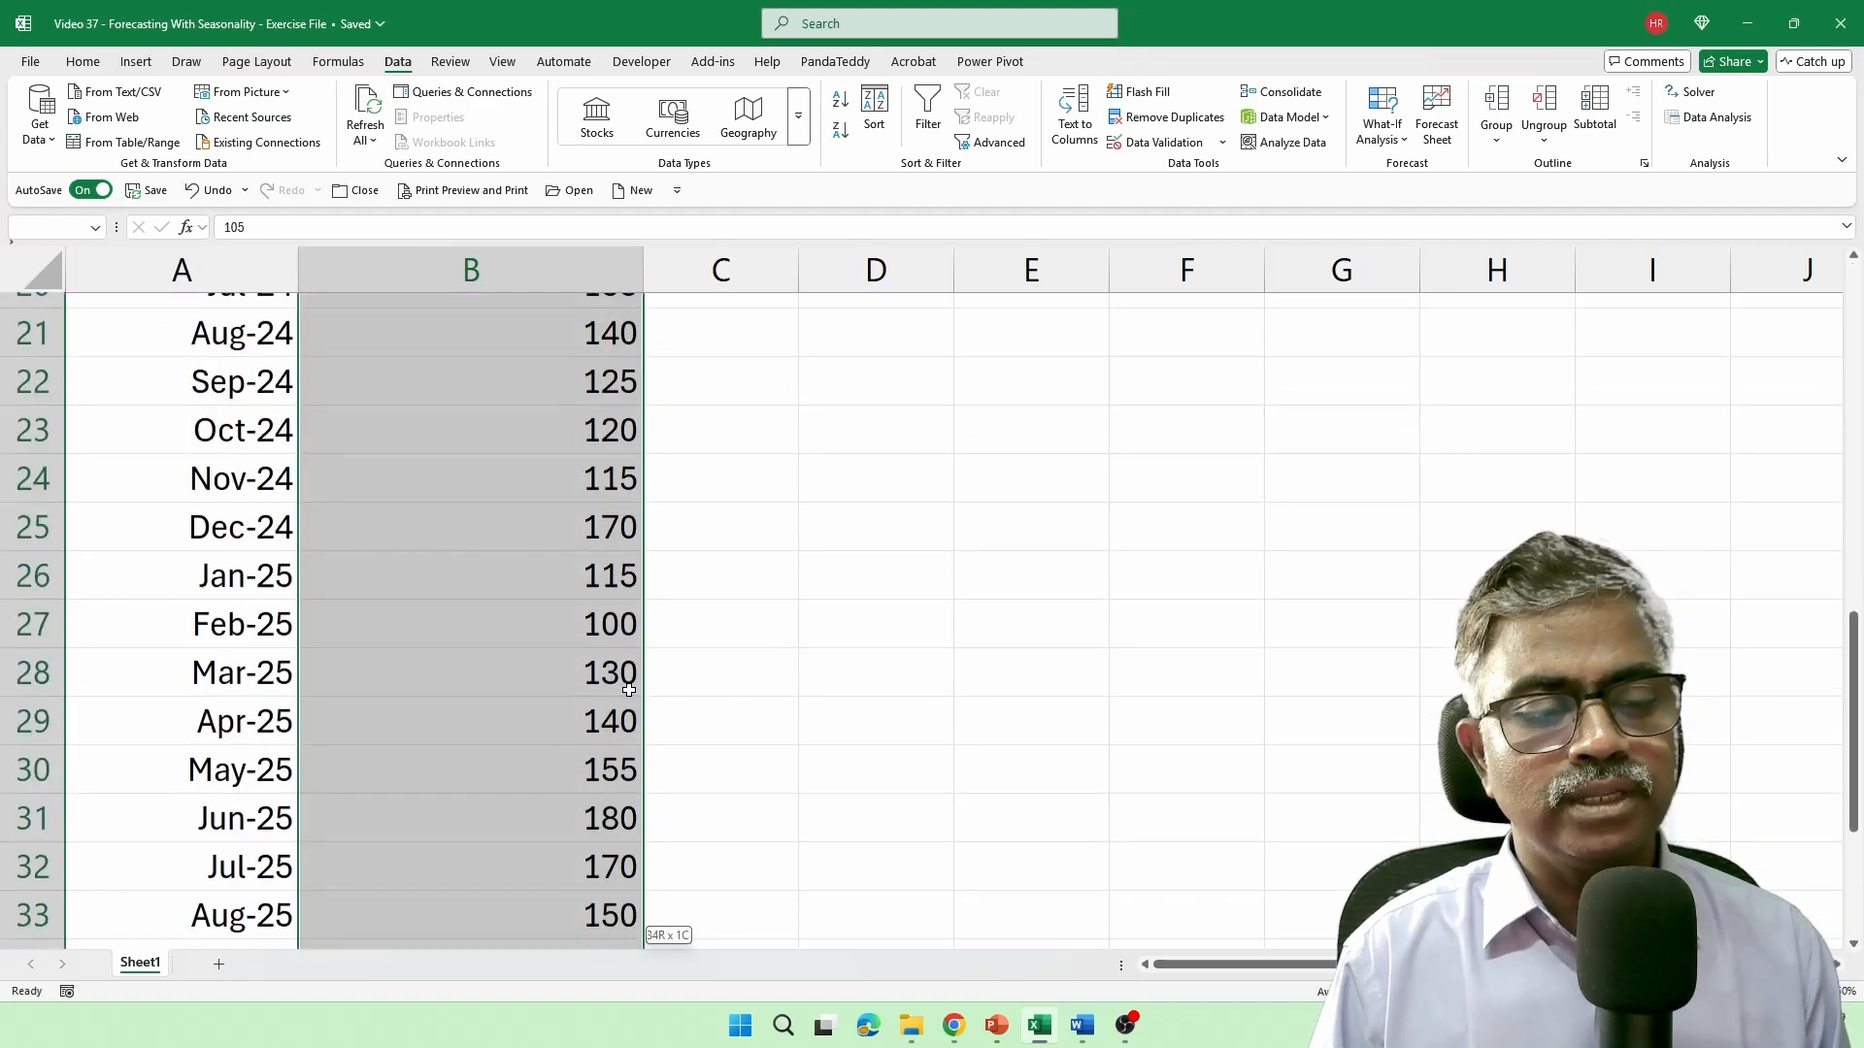
{"action": "left_click", "coordinate": [135, 62]}
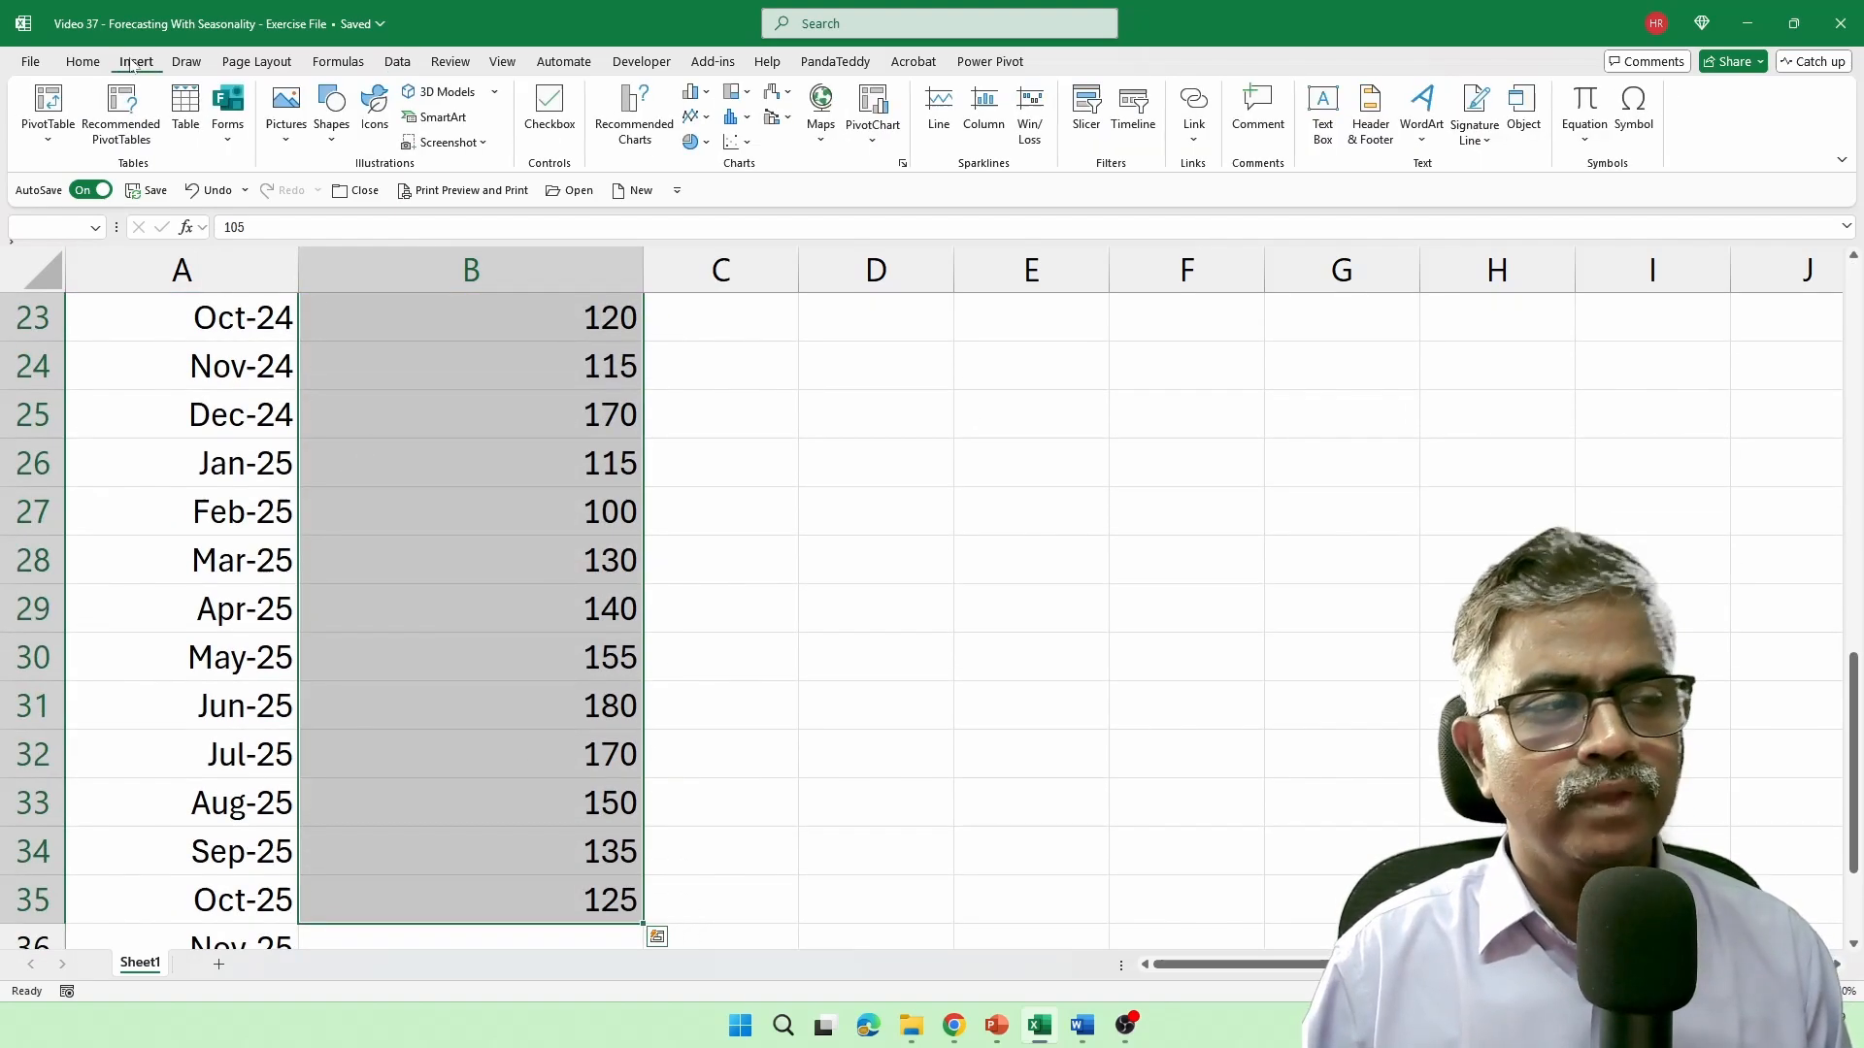
{"action": "left_click", "coordinate": [641, 144]}
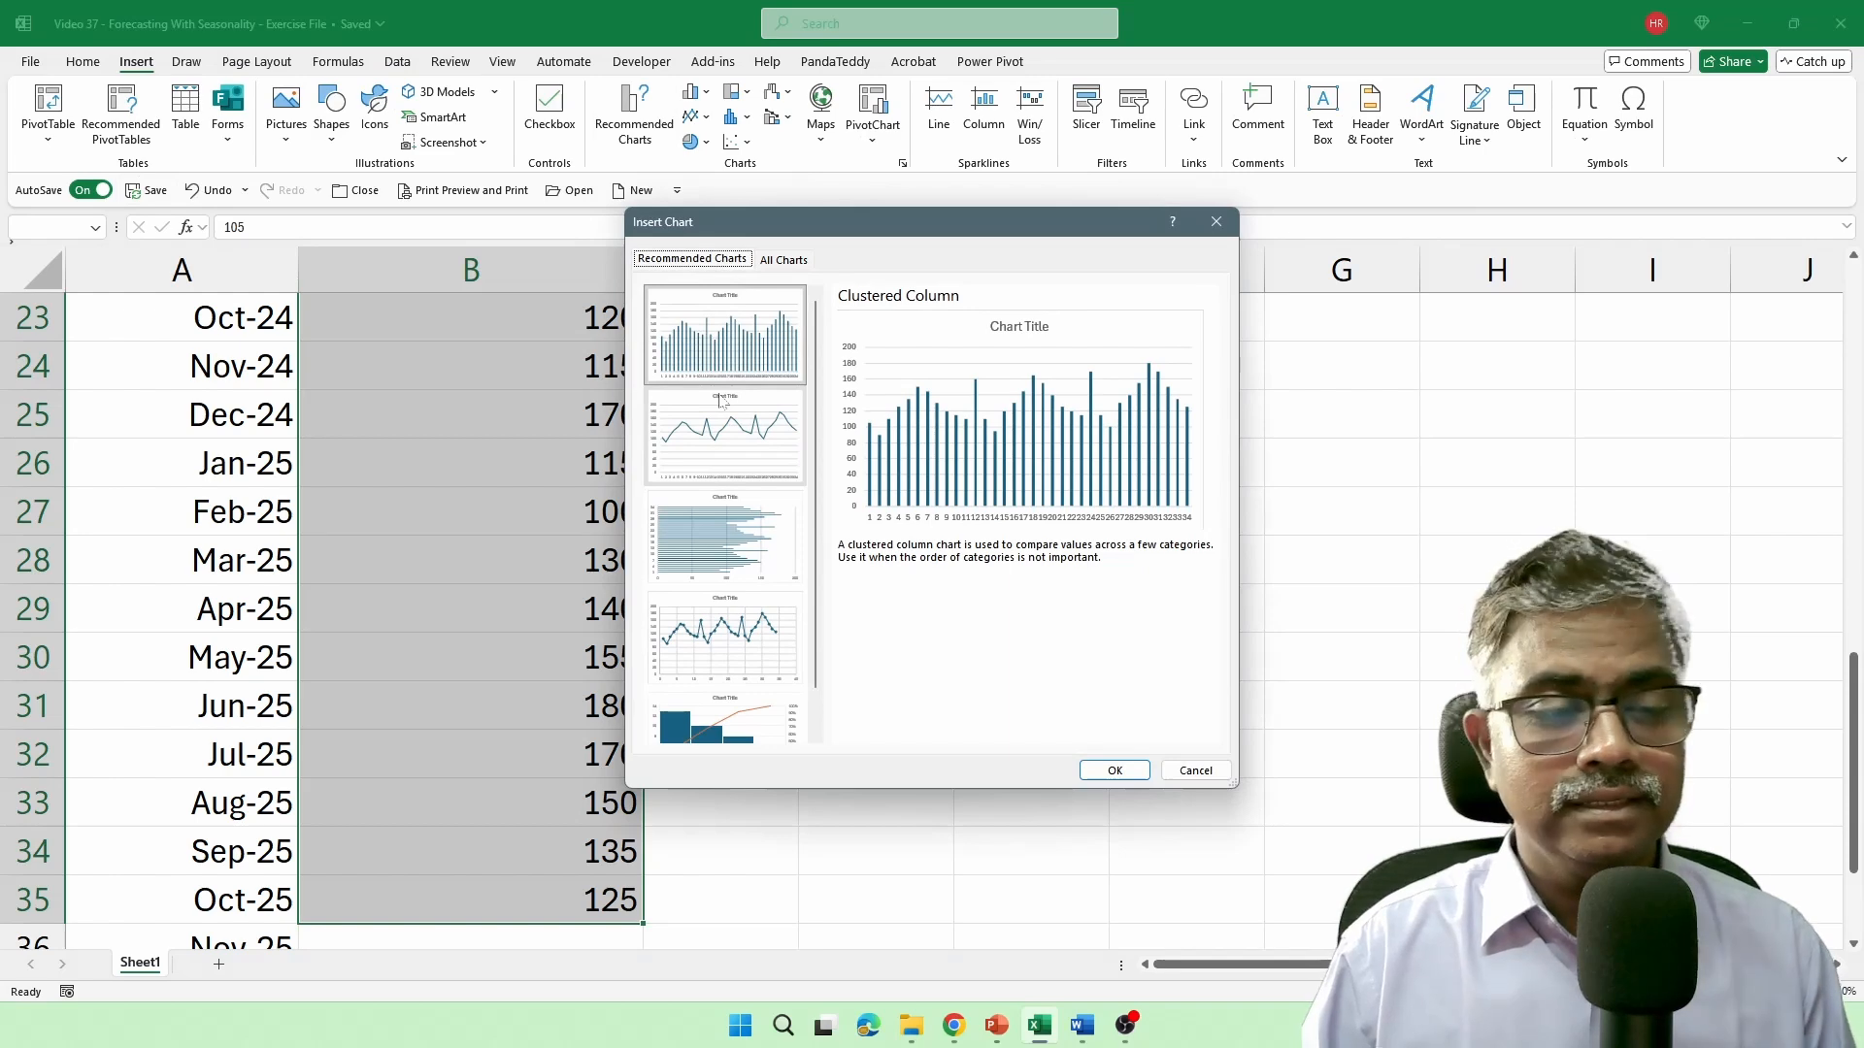
{"action": "left_click", "coordinate": [745, 464]}
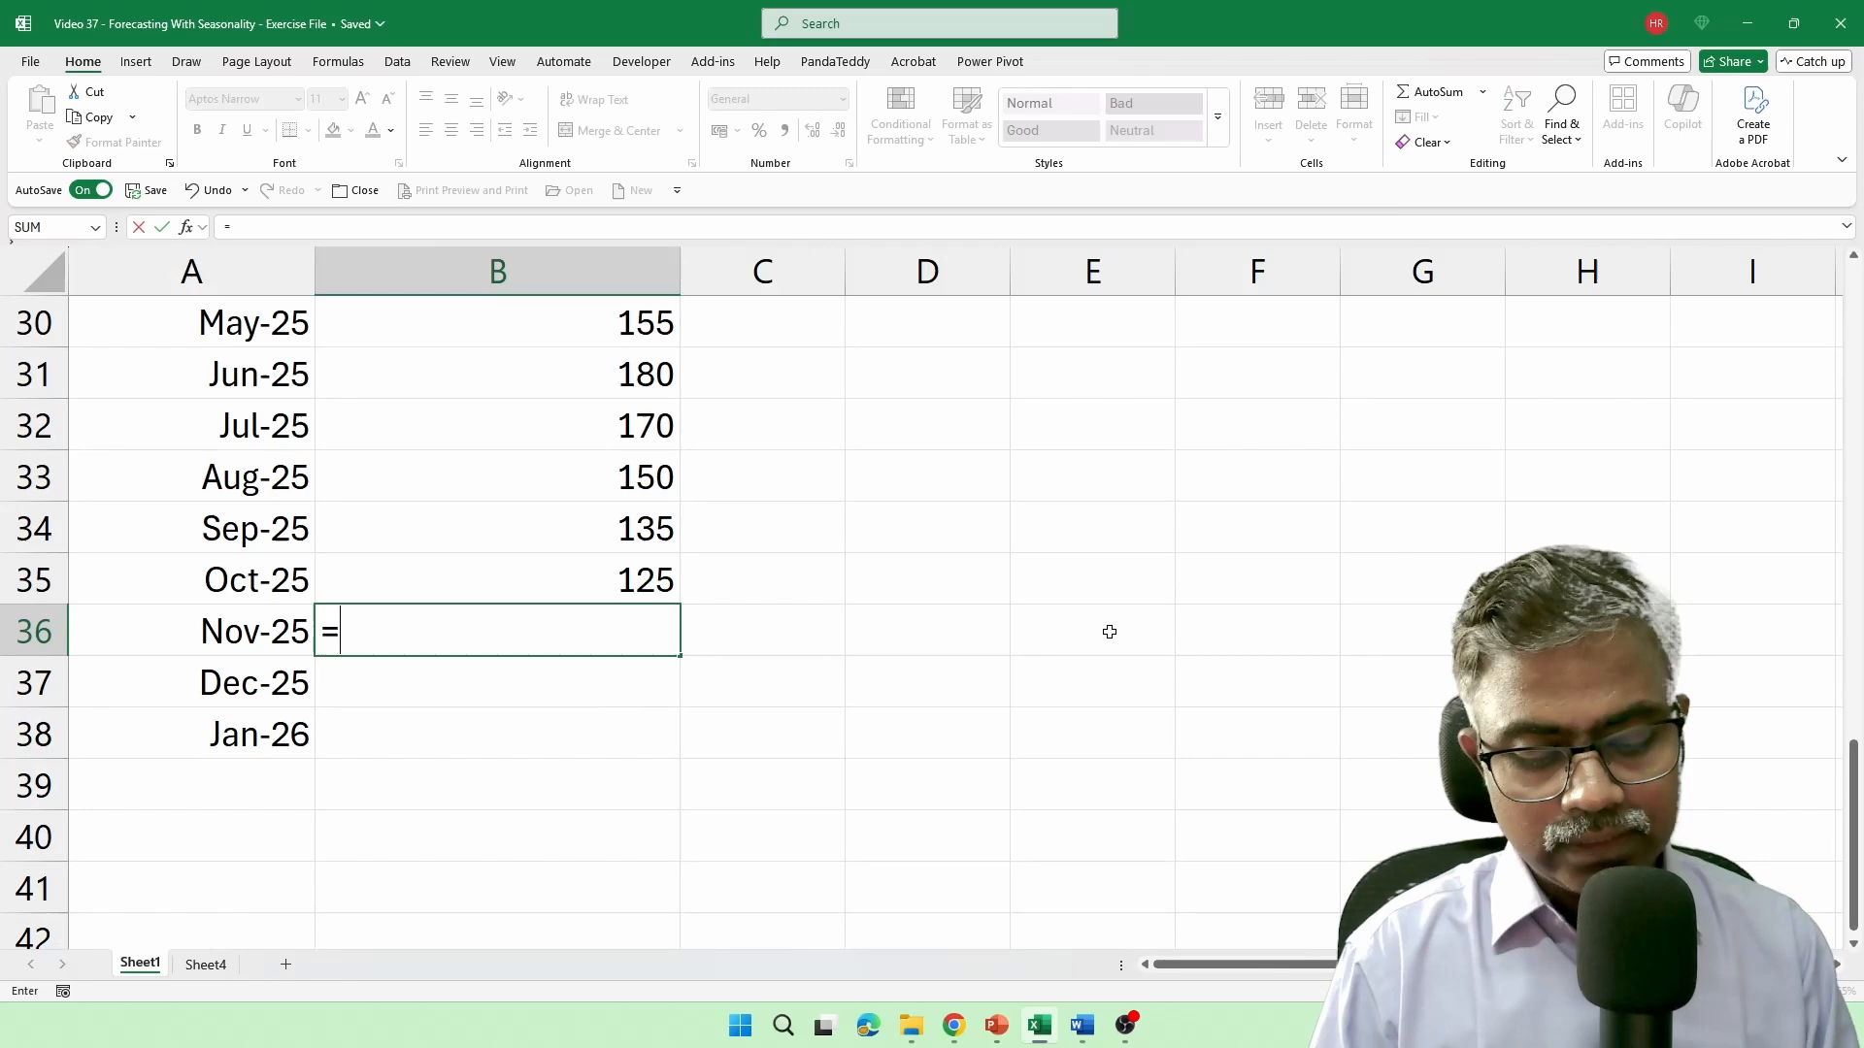
Start a FORECAST.ETS formula in B36 with A36 as the target date and B2:B35 as the values
{"action": "type", "text": "FOR"}
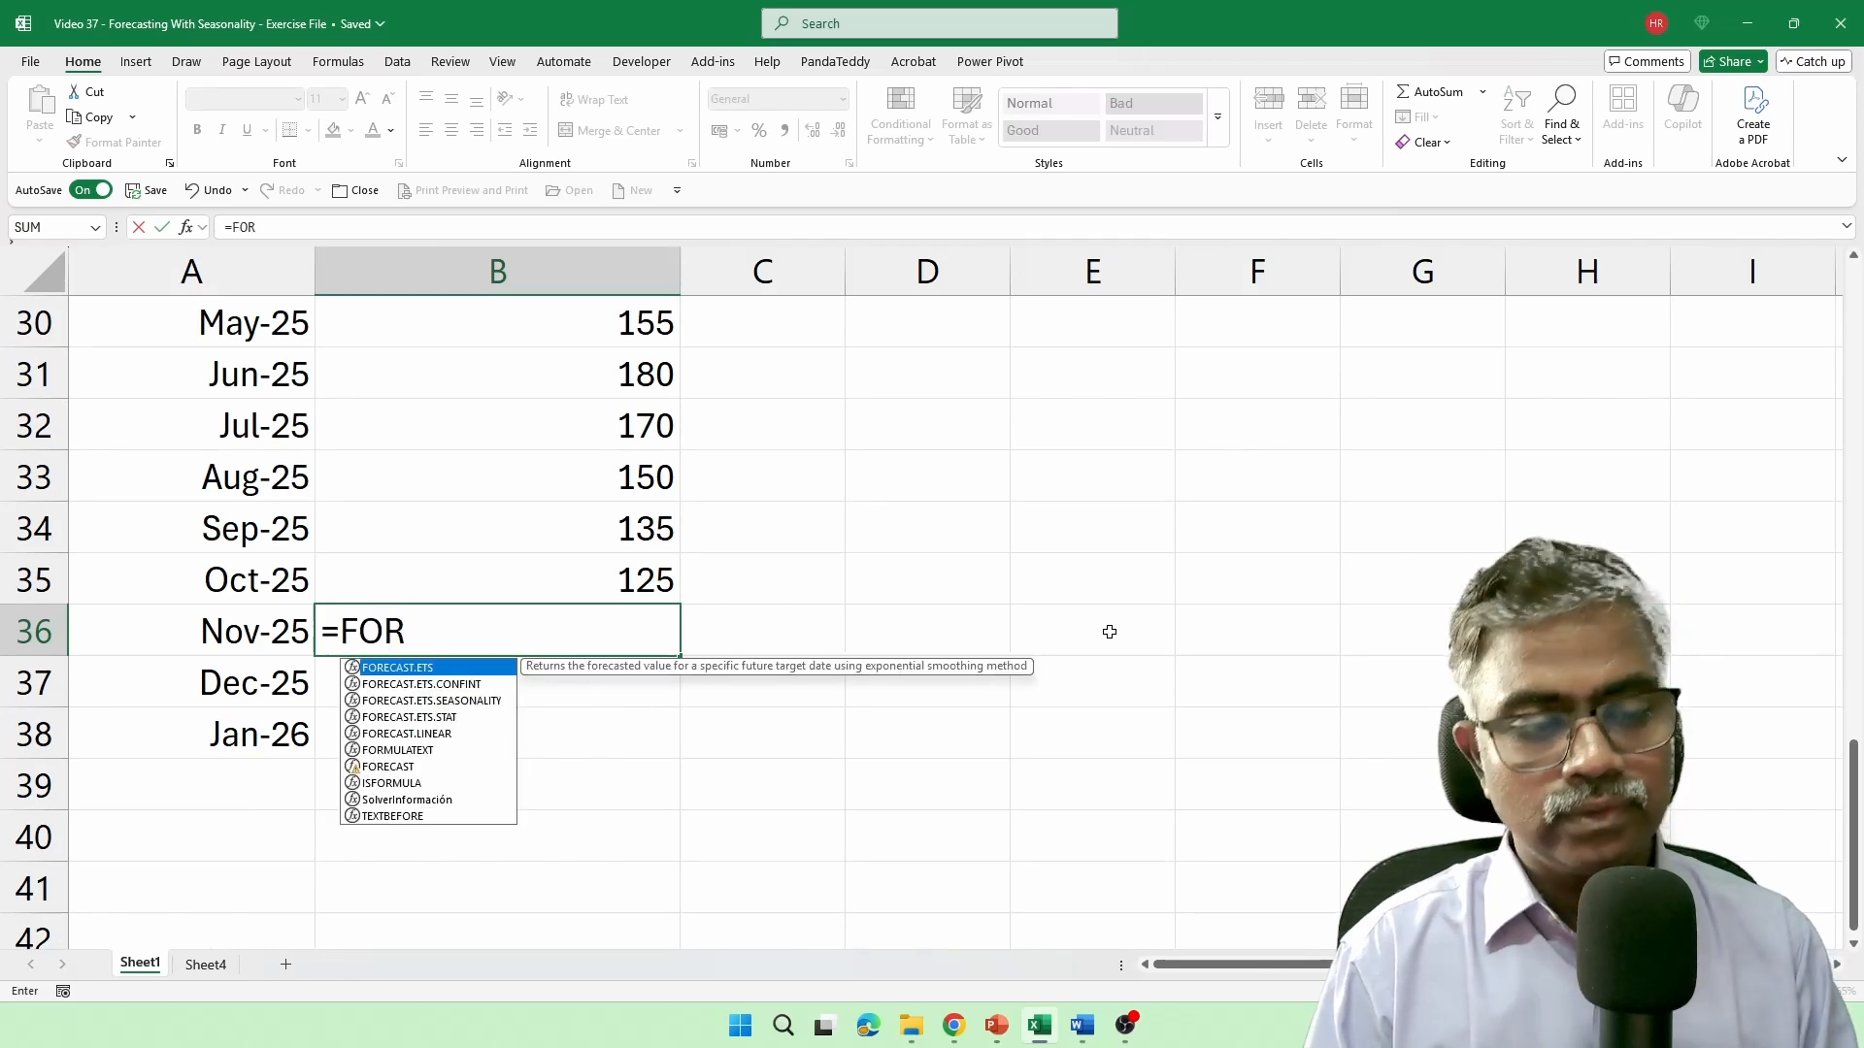
{"action": "key", "text": "Tab"}
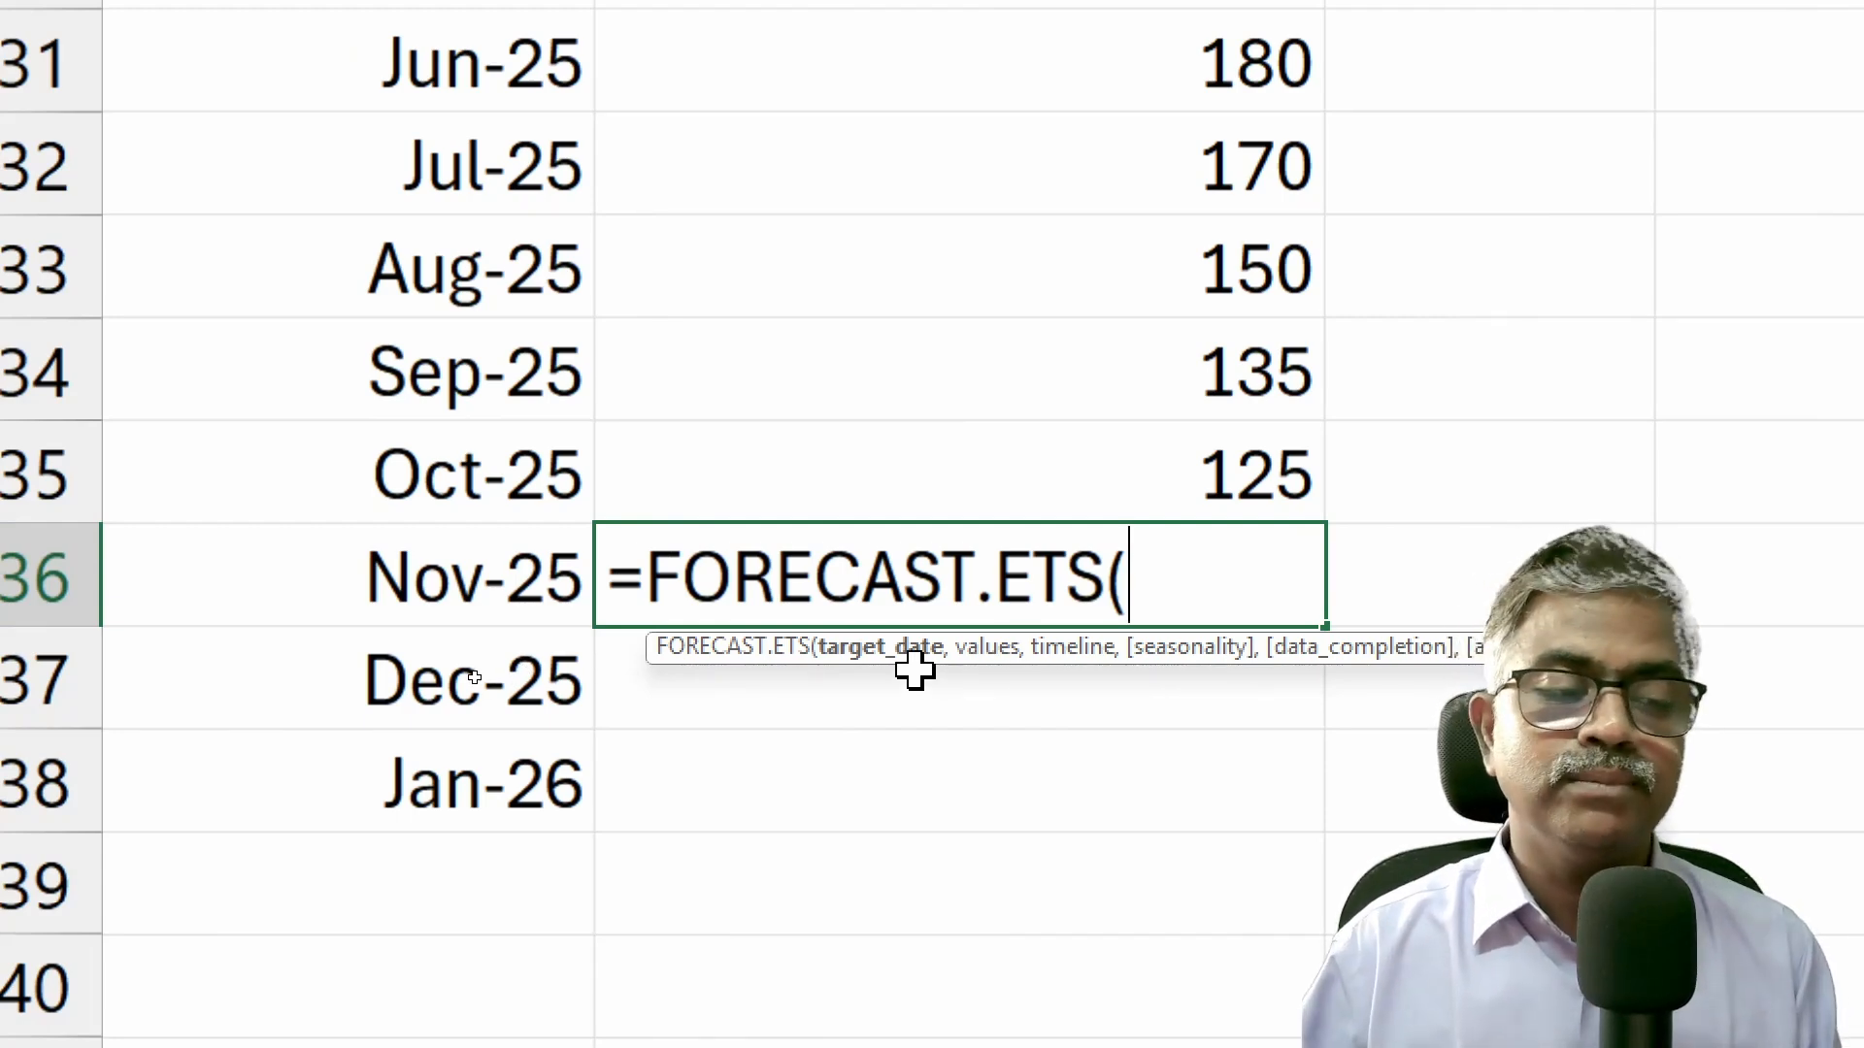
{"action": "left_click", "coordinate": [430, 586]}
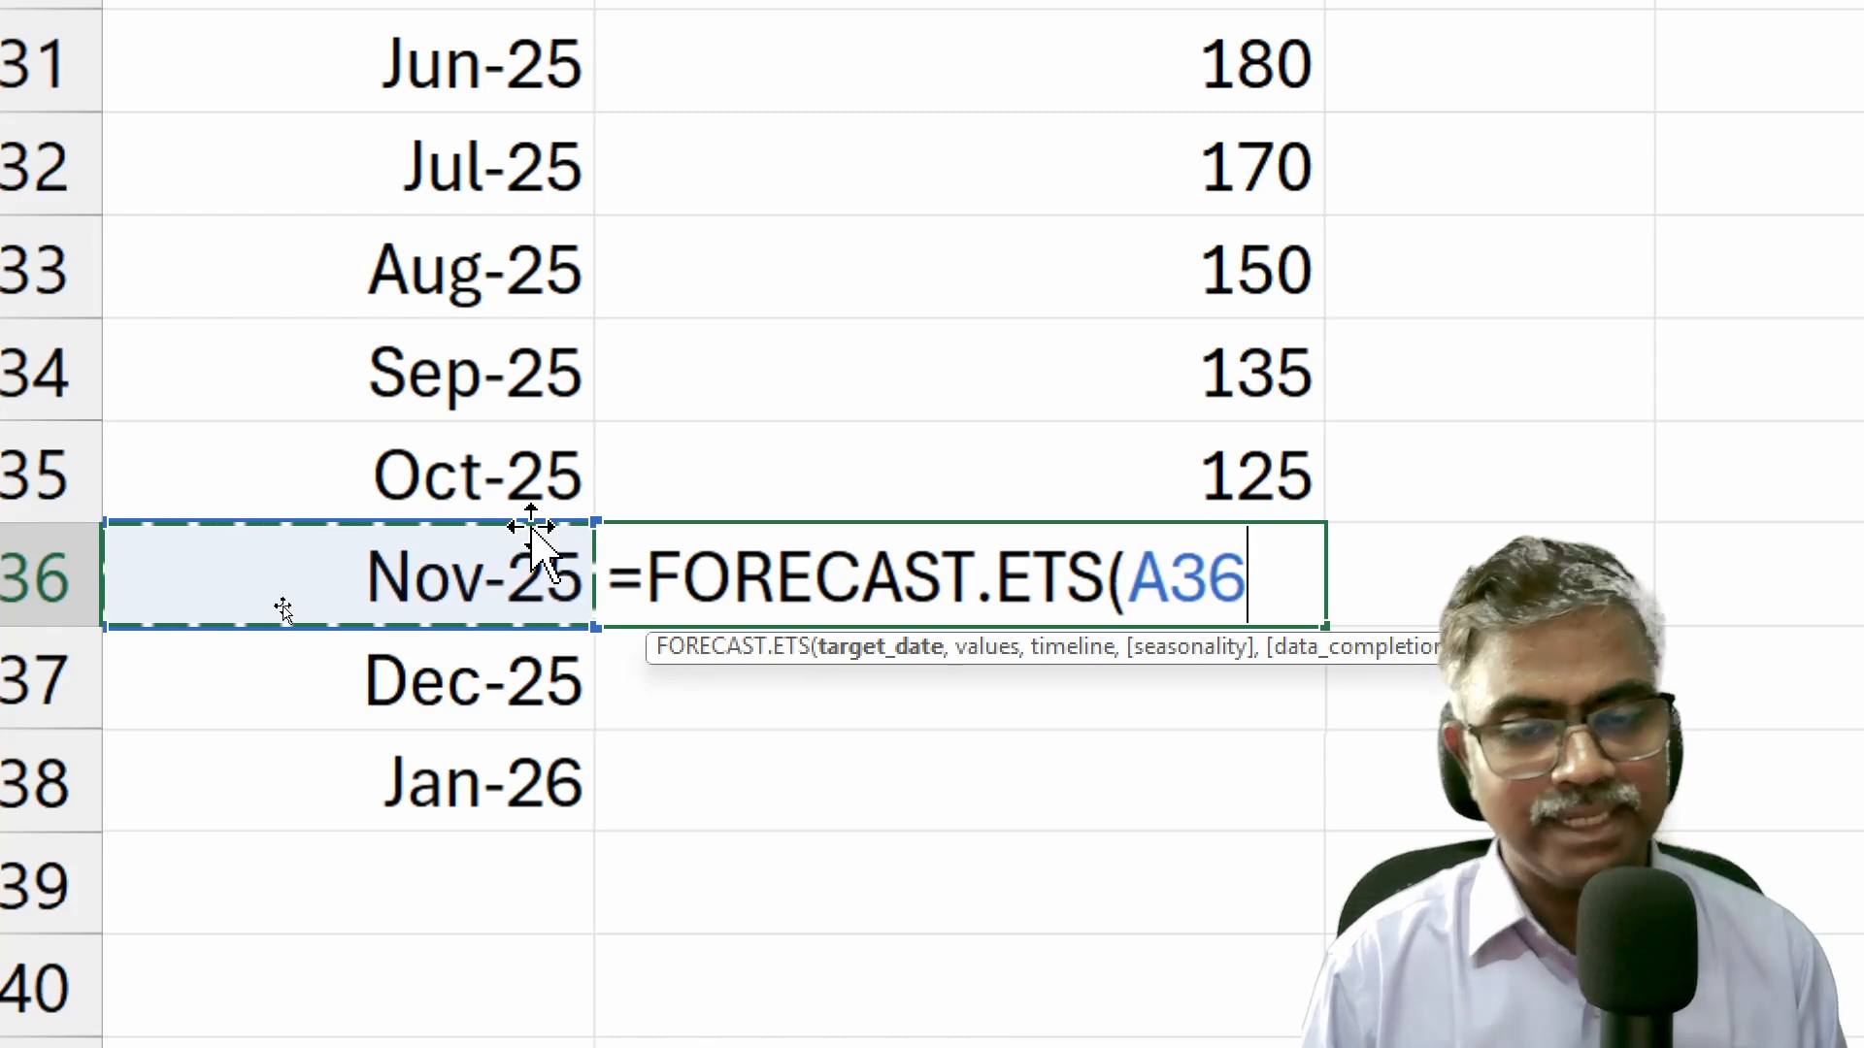
{"action": "type", "text": ","}
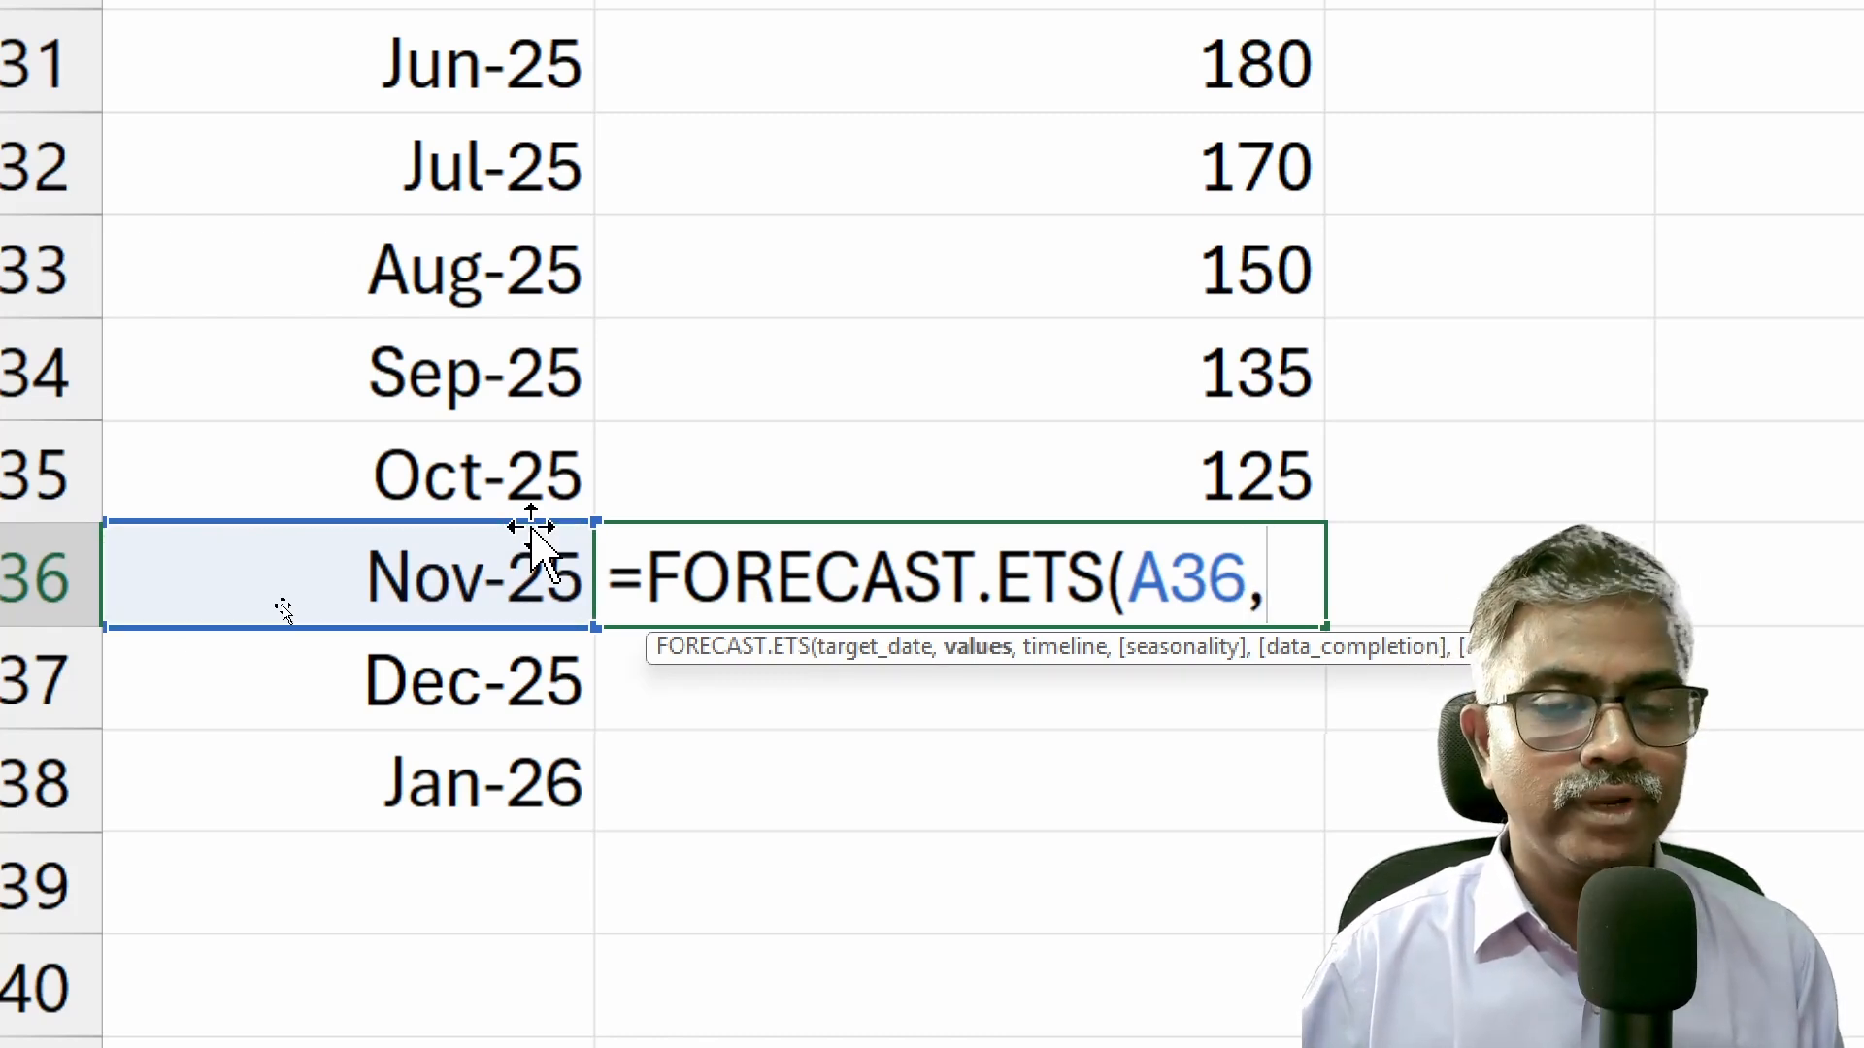
{"action": "left_click", "coordinate": [1274, 449]}
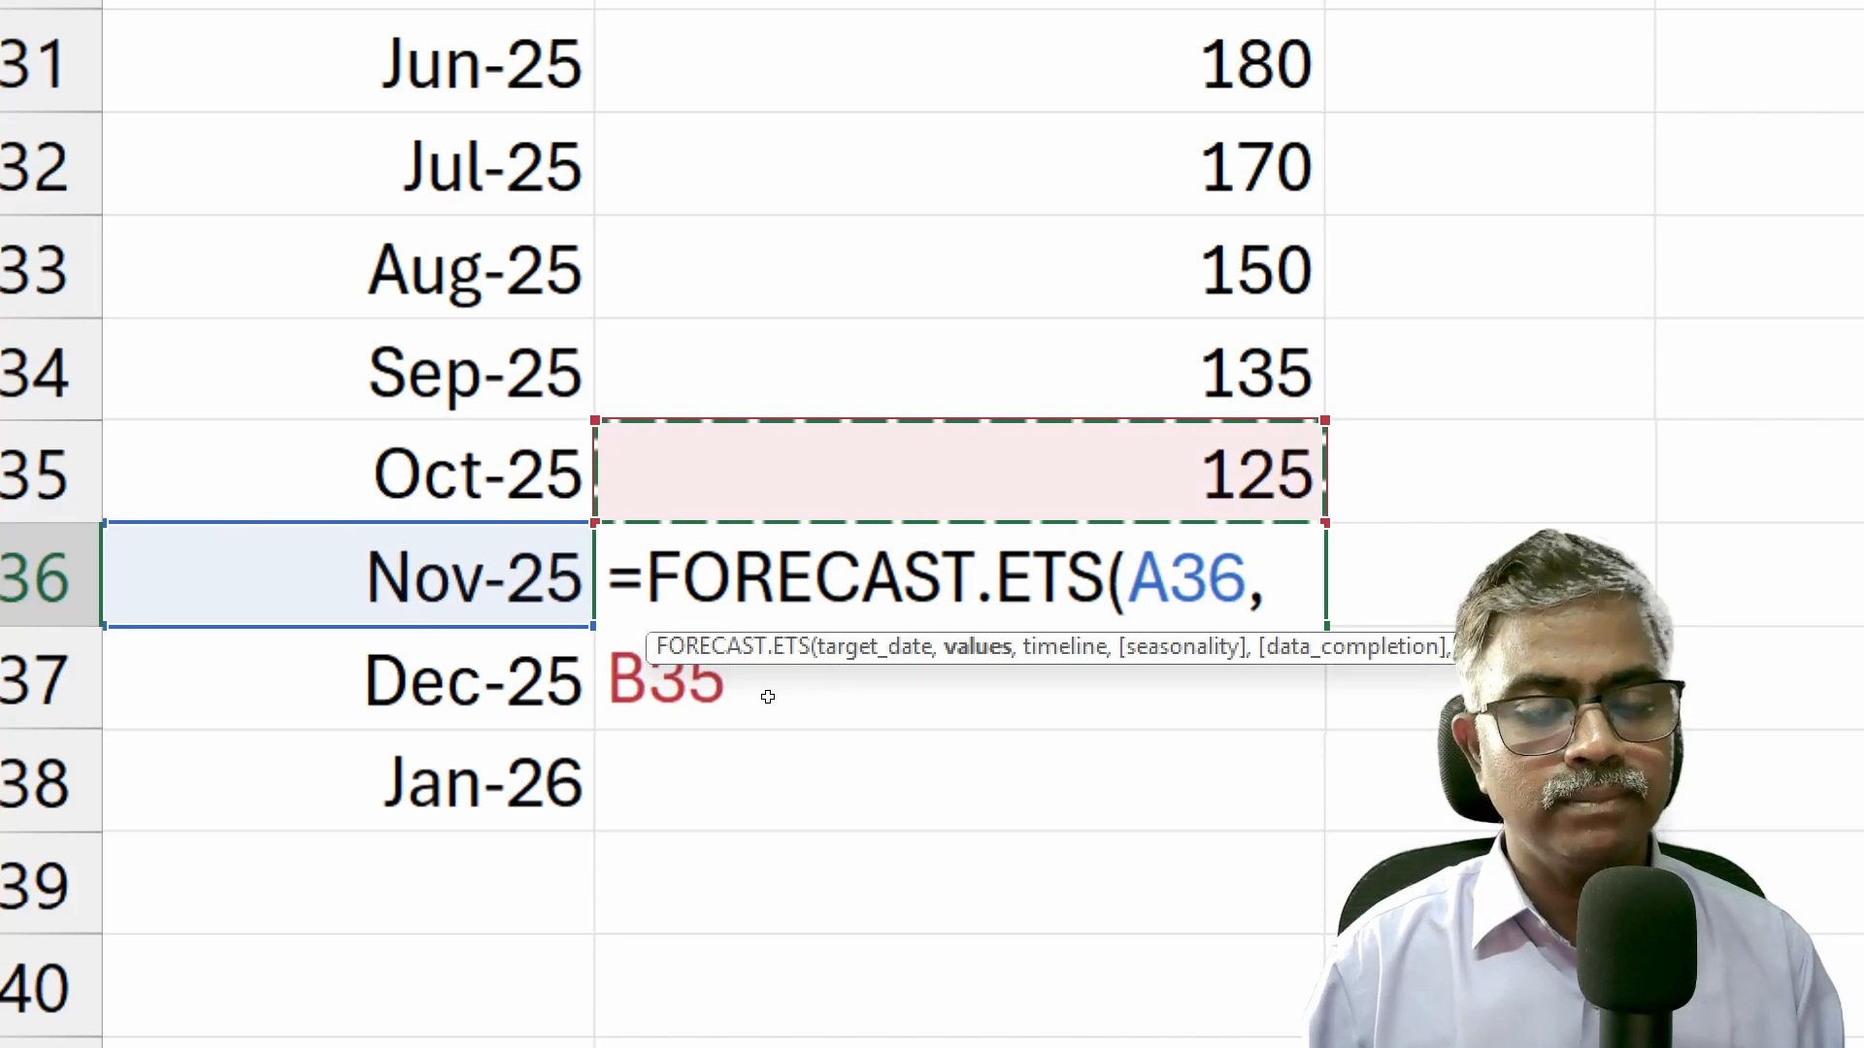
{"action": "key", "text": "ctrl+shift+Up"}
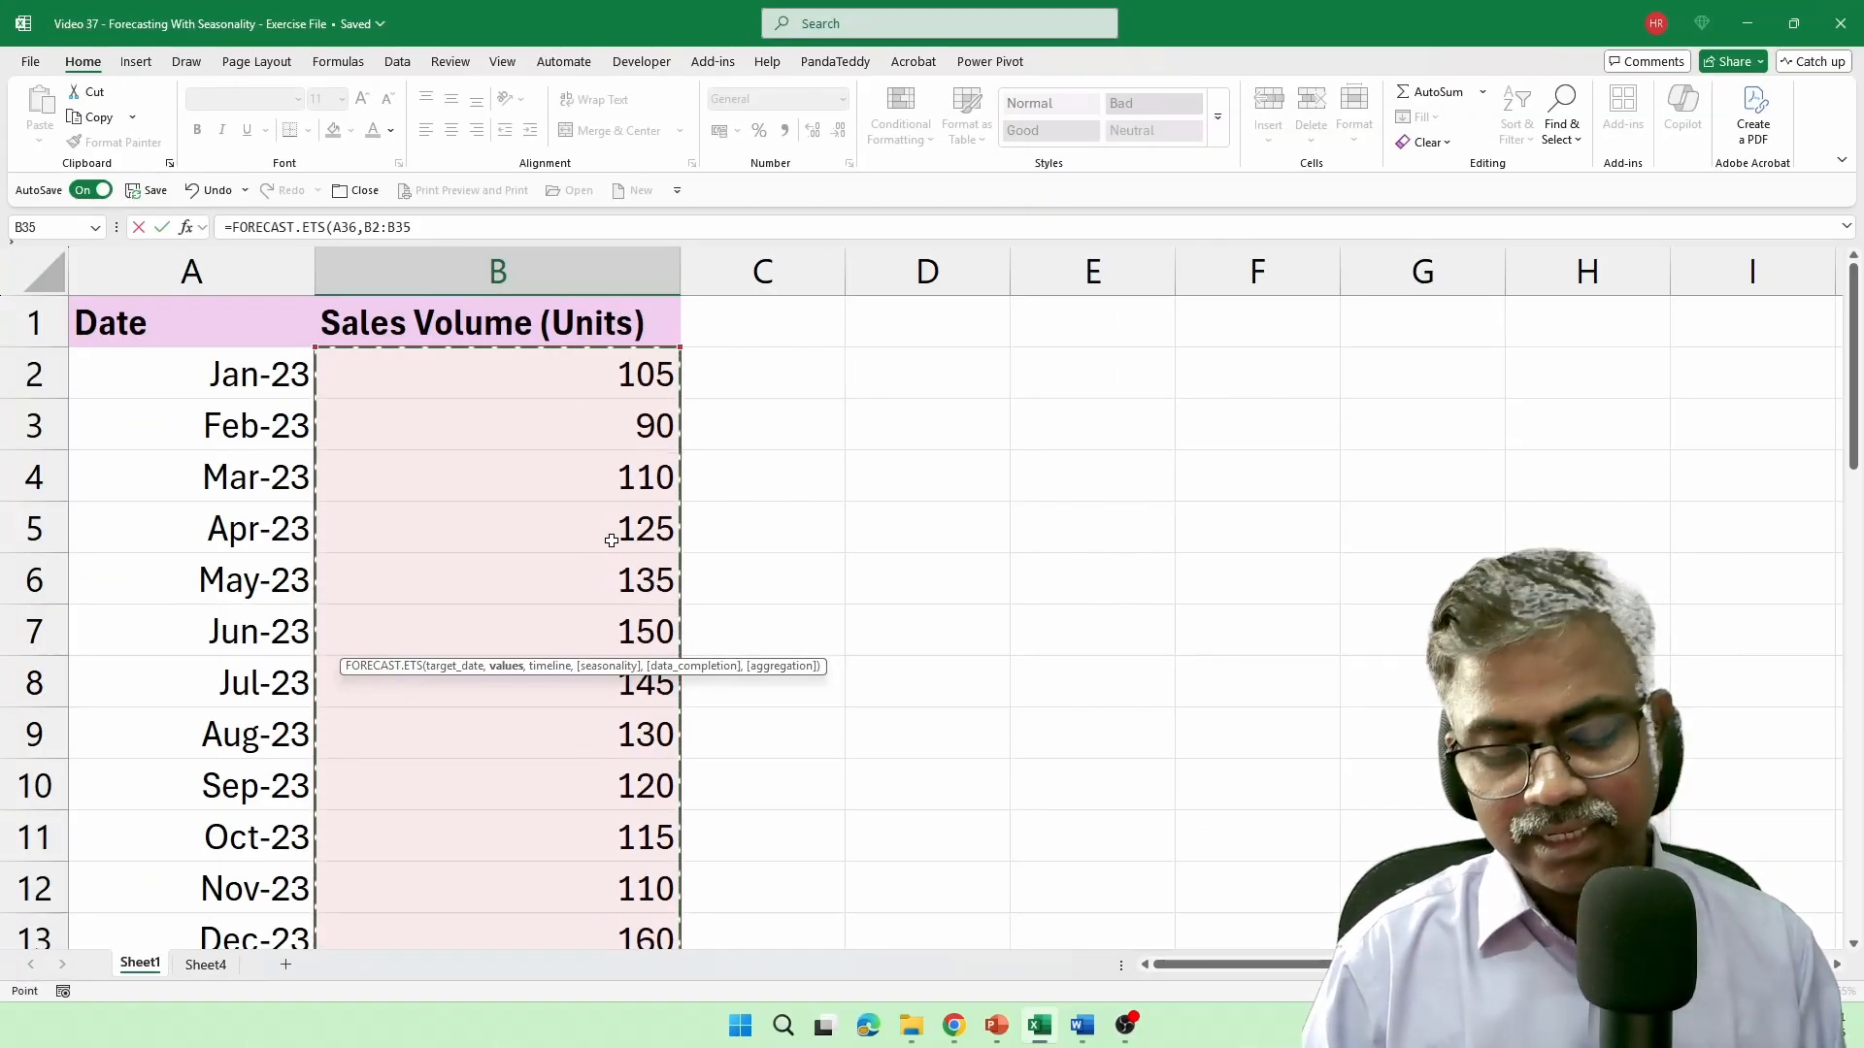
{"action": "type", "text": ","}
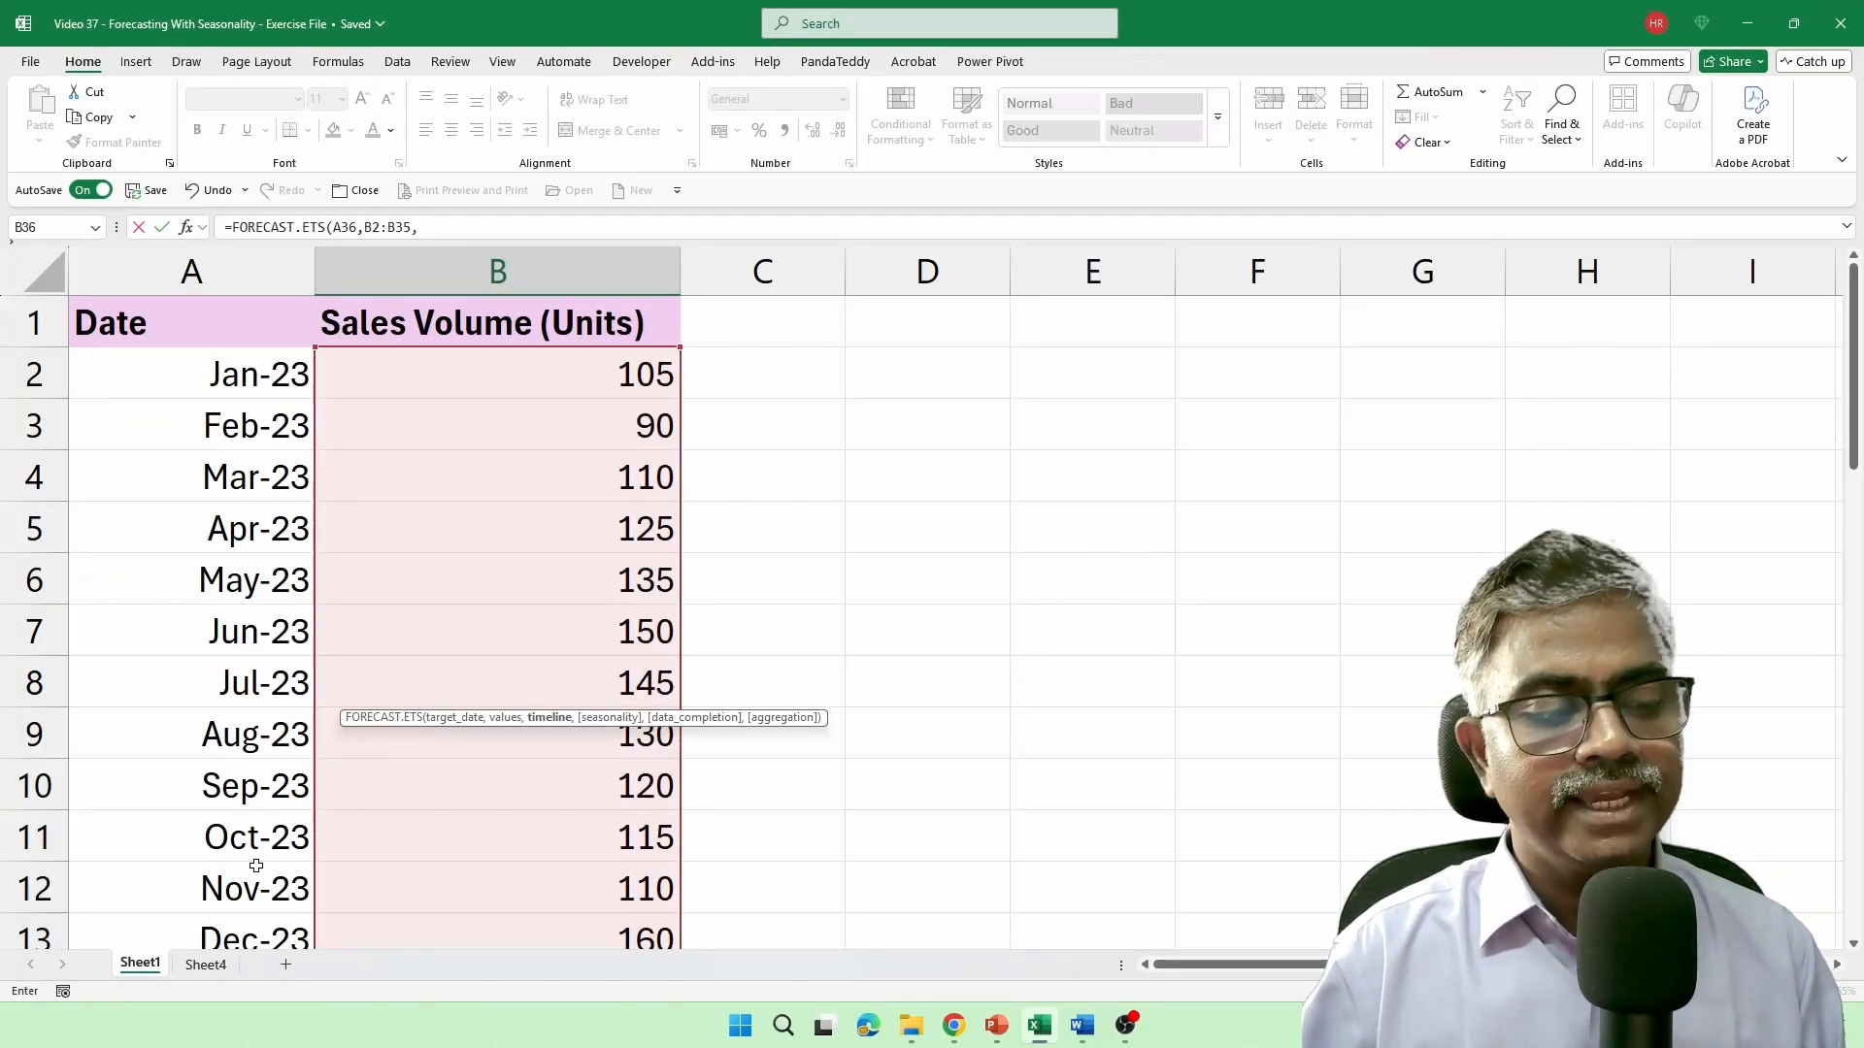
Add $A$2:$A$35 as the formula's timeline and make the values range absolute as $B$2:$B$35
{"action": "key", "text": "Left"}
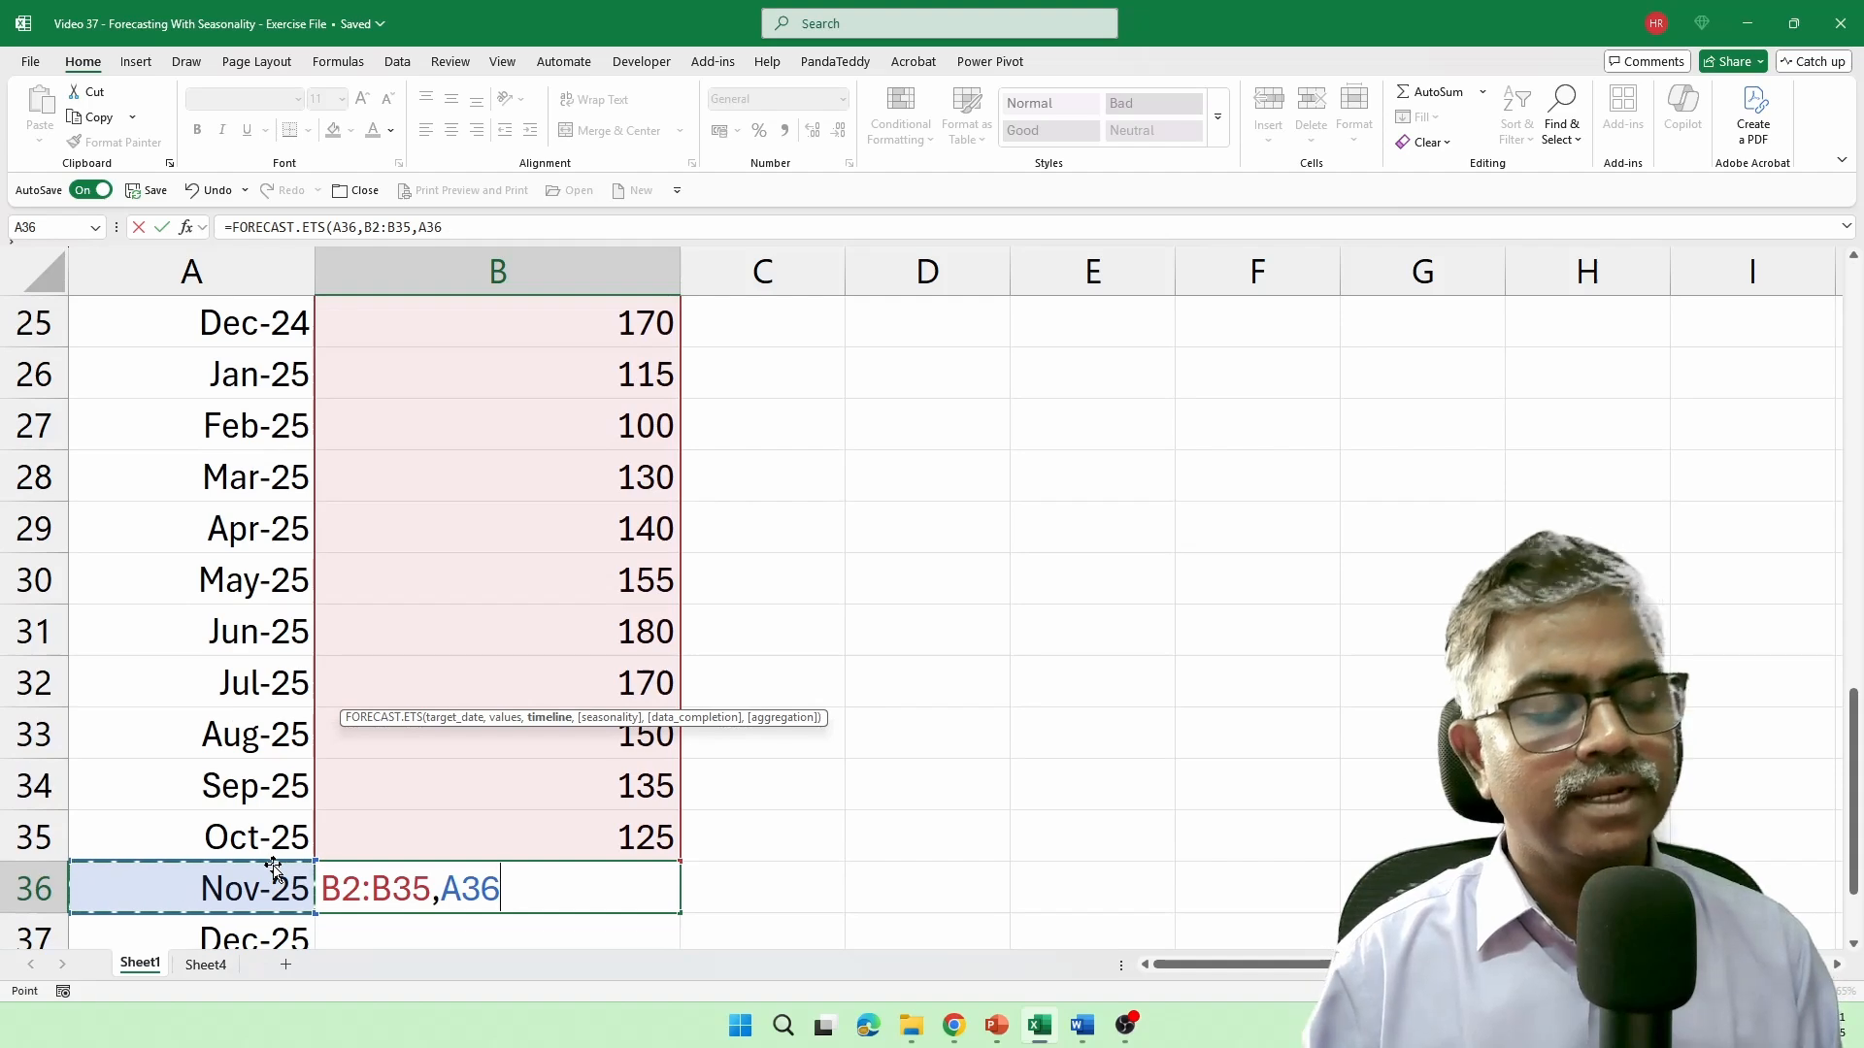
{"action": "key", "text": "Up"}
{"action": "key", "text": "ctrl+shift+Up"}
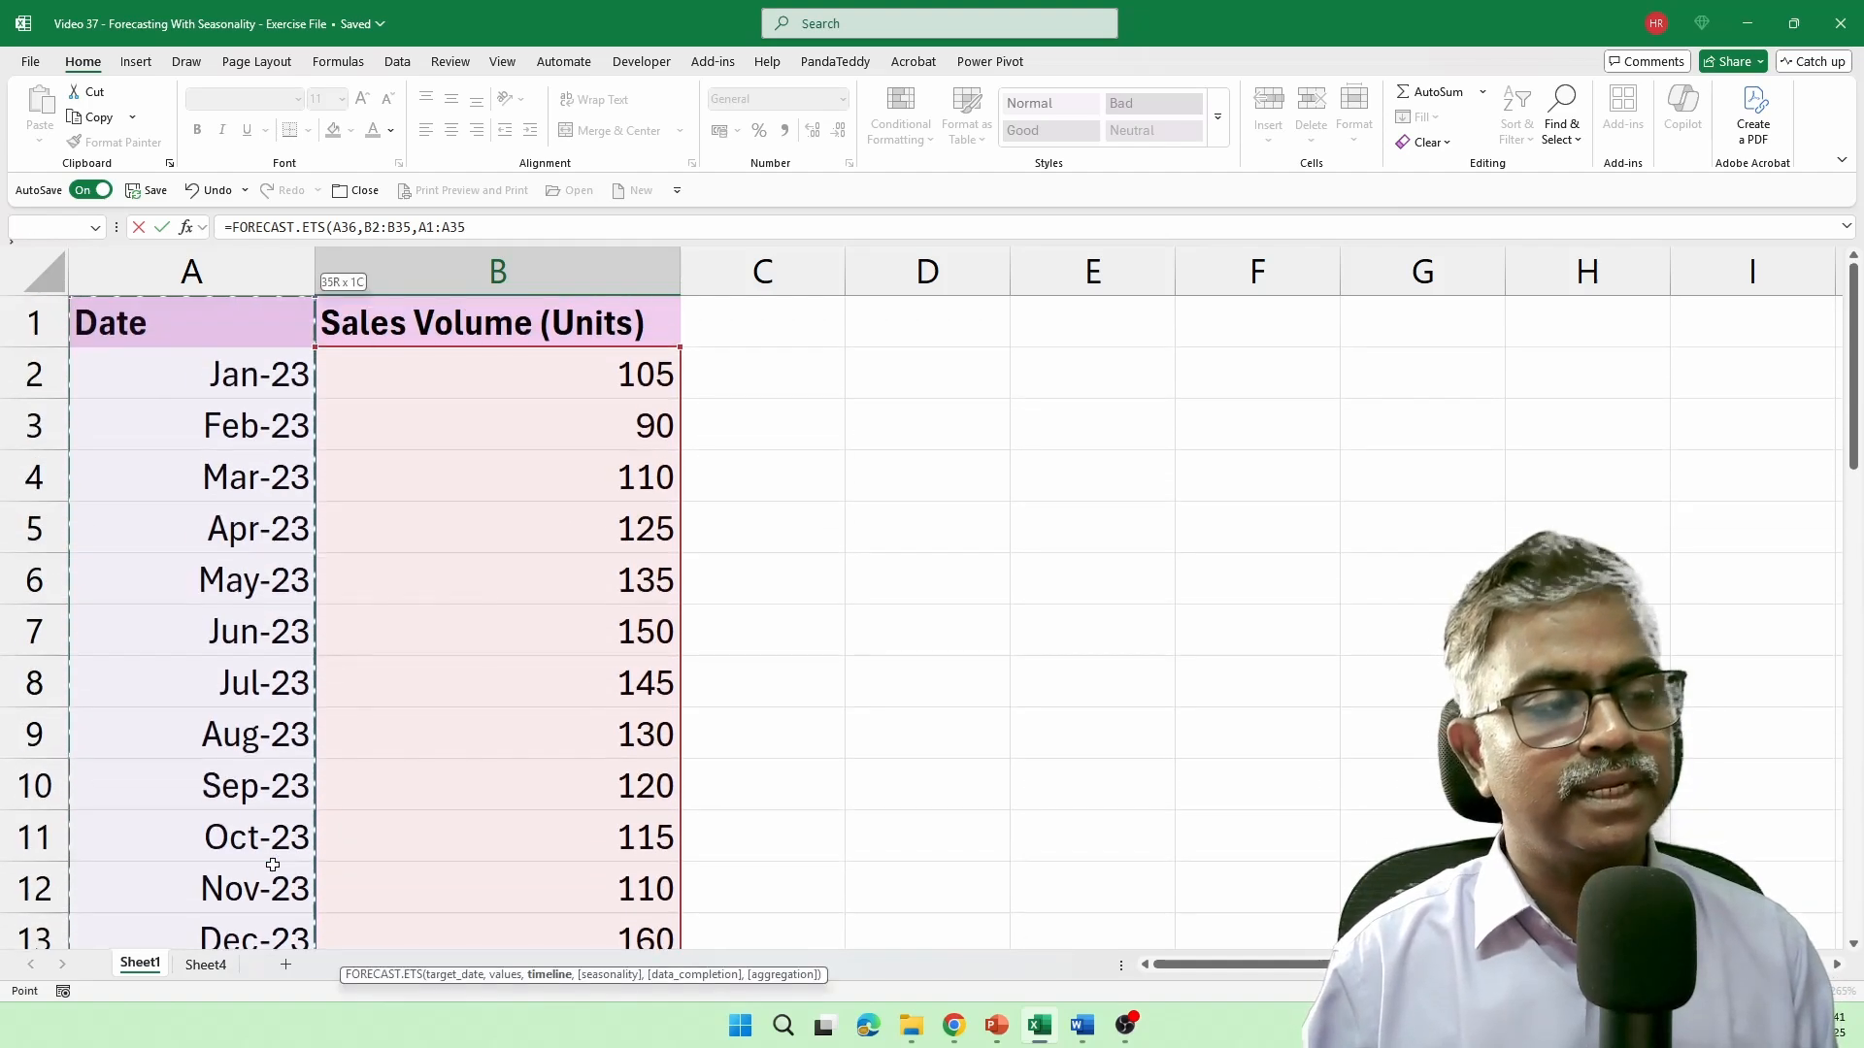
{"action": "key", "text": "shift+Down"}
{"action": "key", "text": "F4"}
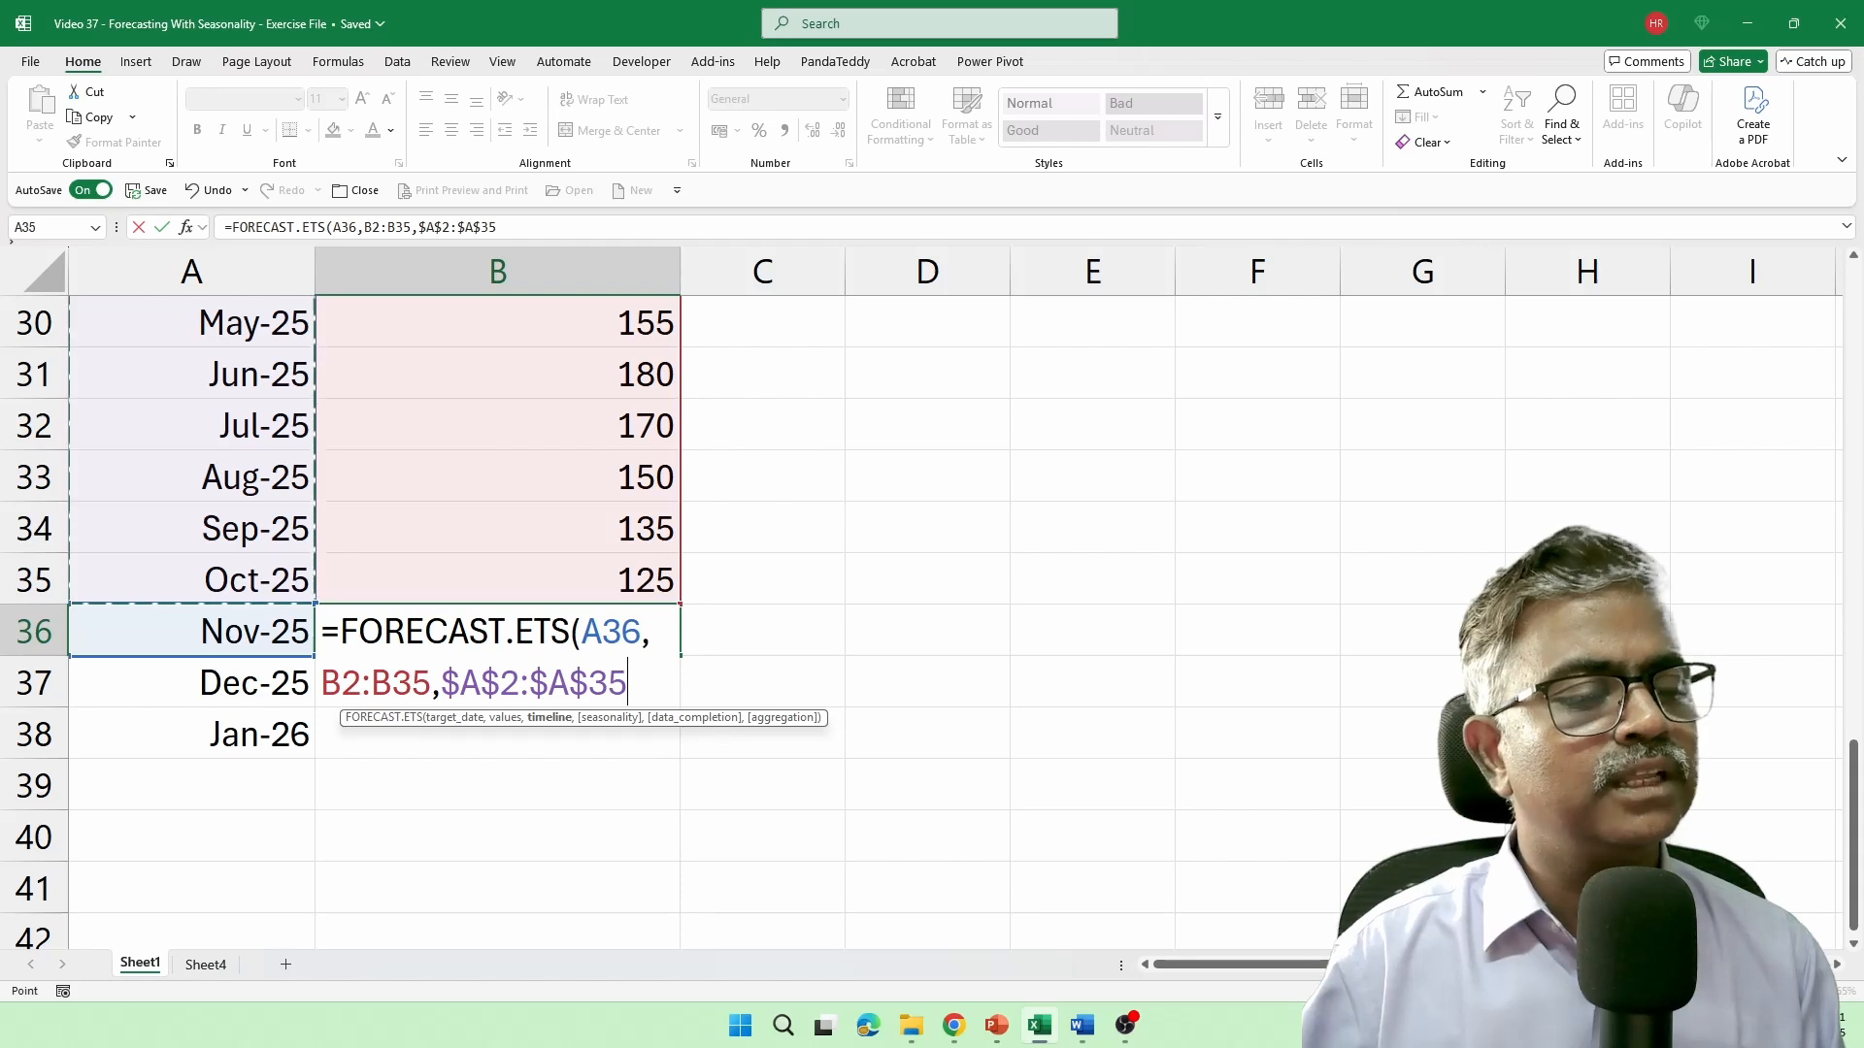
{"action": "left_click_drag", "start_coordinate": [323, 683], "coordinate": [431, 684]}
{"action": "key", "text": "F4"}
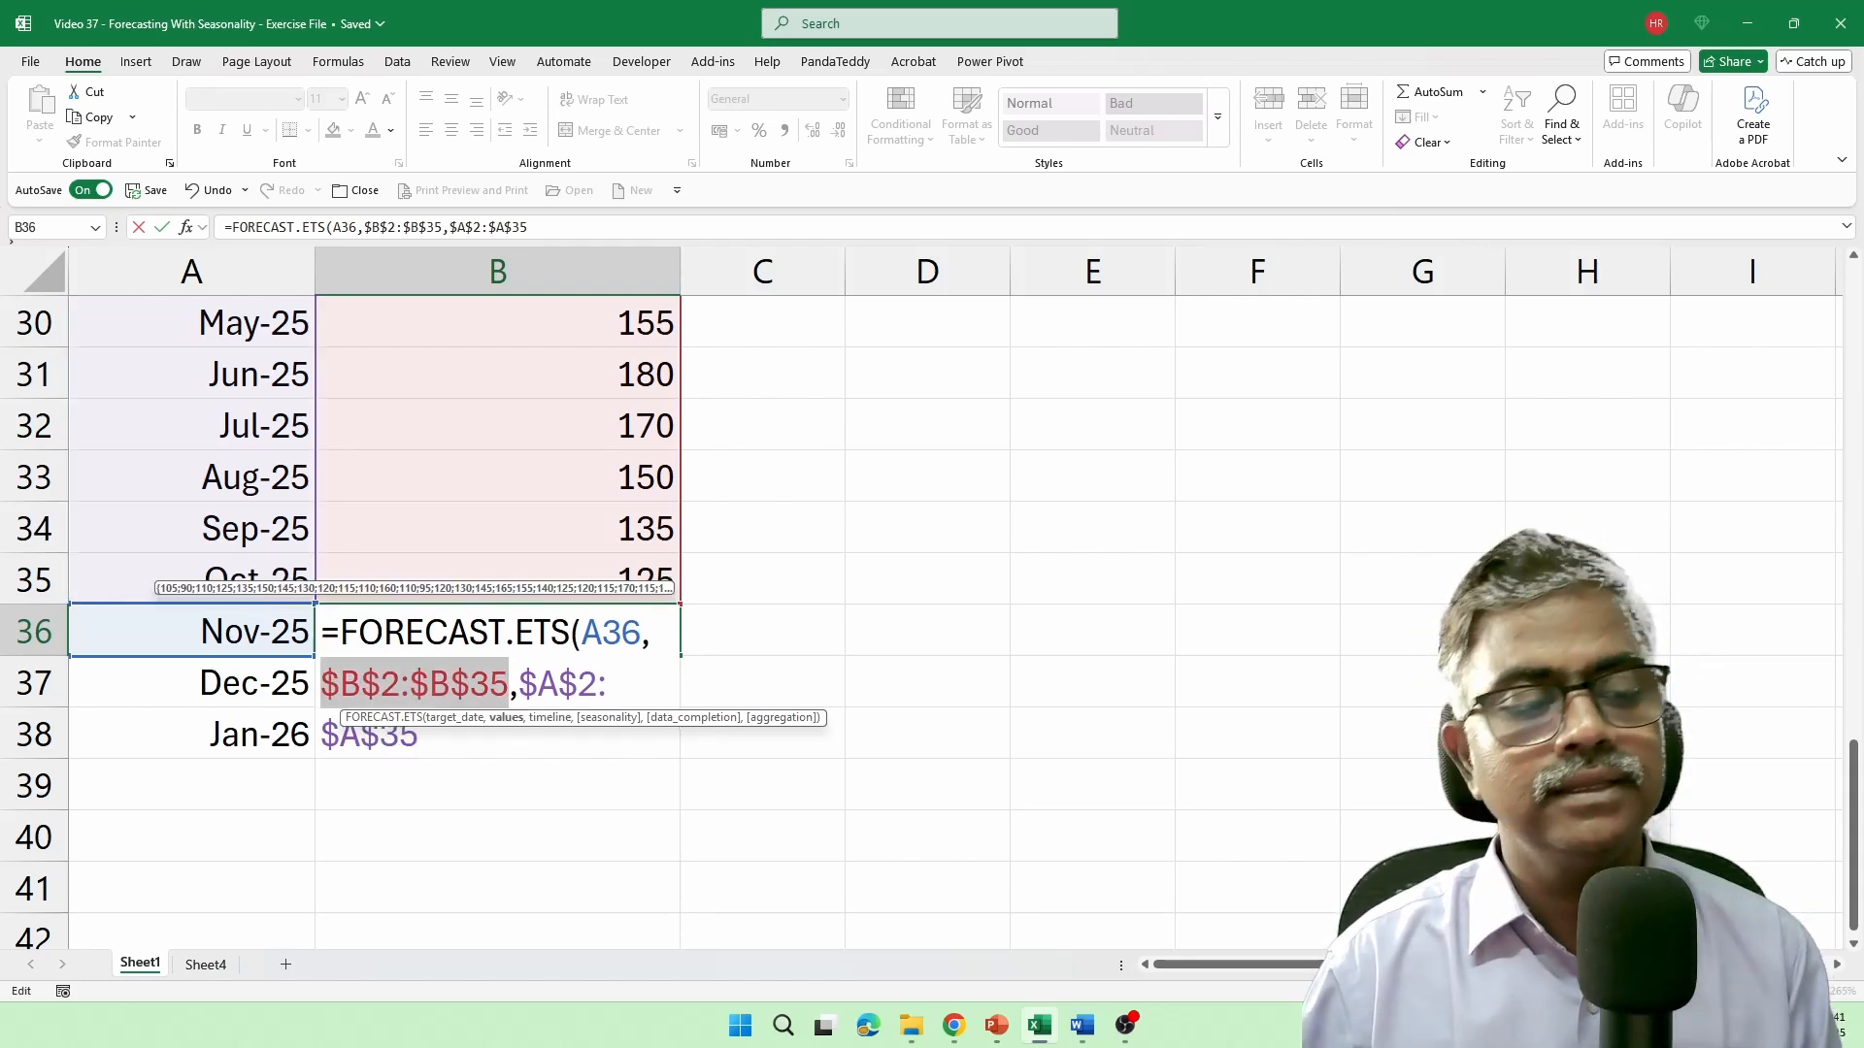
{"action": "left_click", "coordinate": [422, 735]}
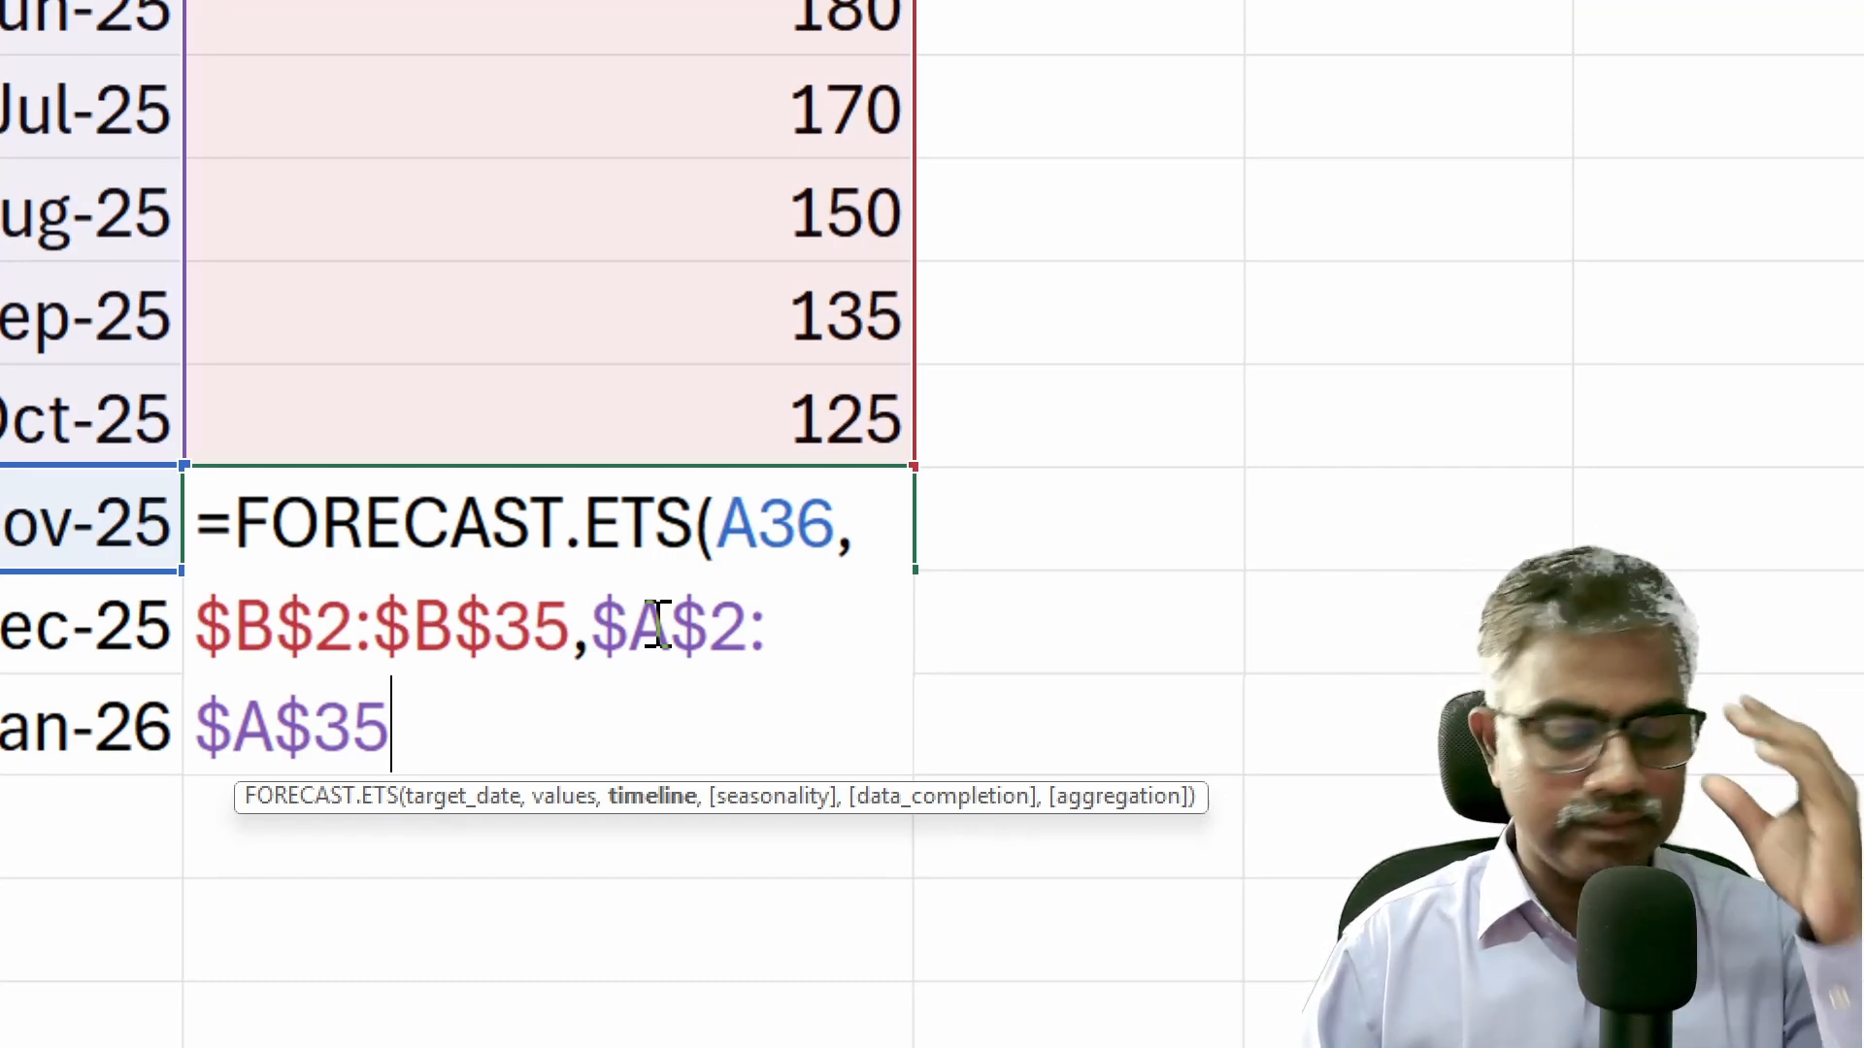
Complete the formula with seasonality left blank, data completion 1 and aggregation 1, and fill it down to B38
{"action": "type", "text": ","}
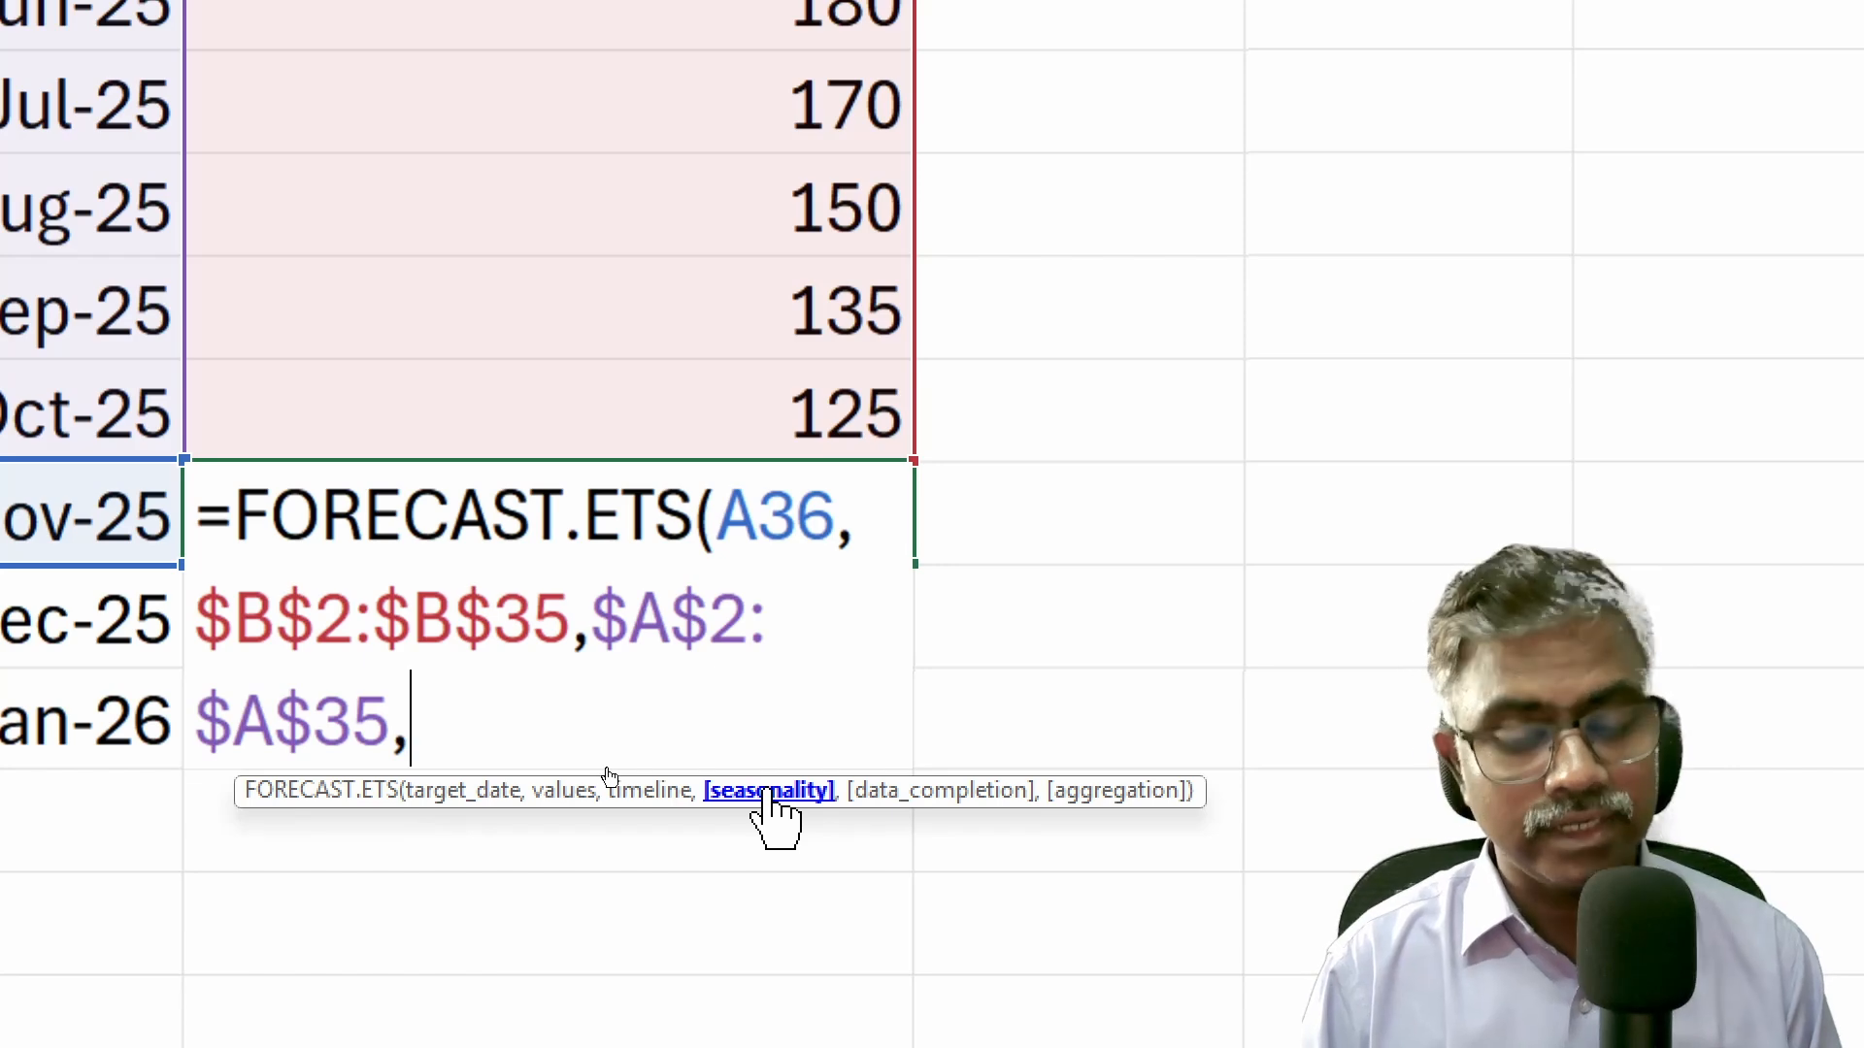
{"action": "type", "text": ","}
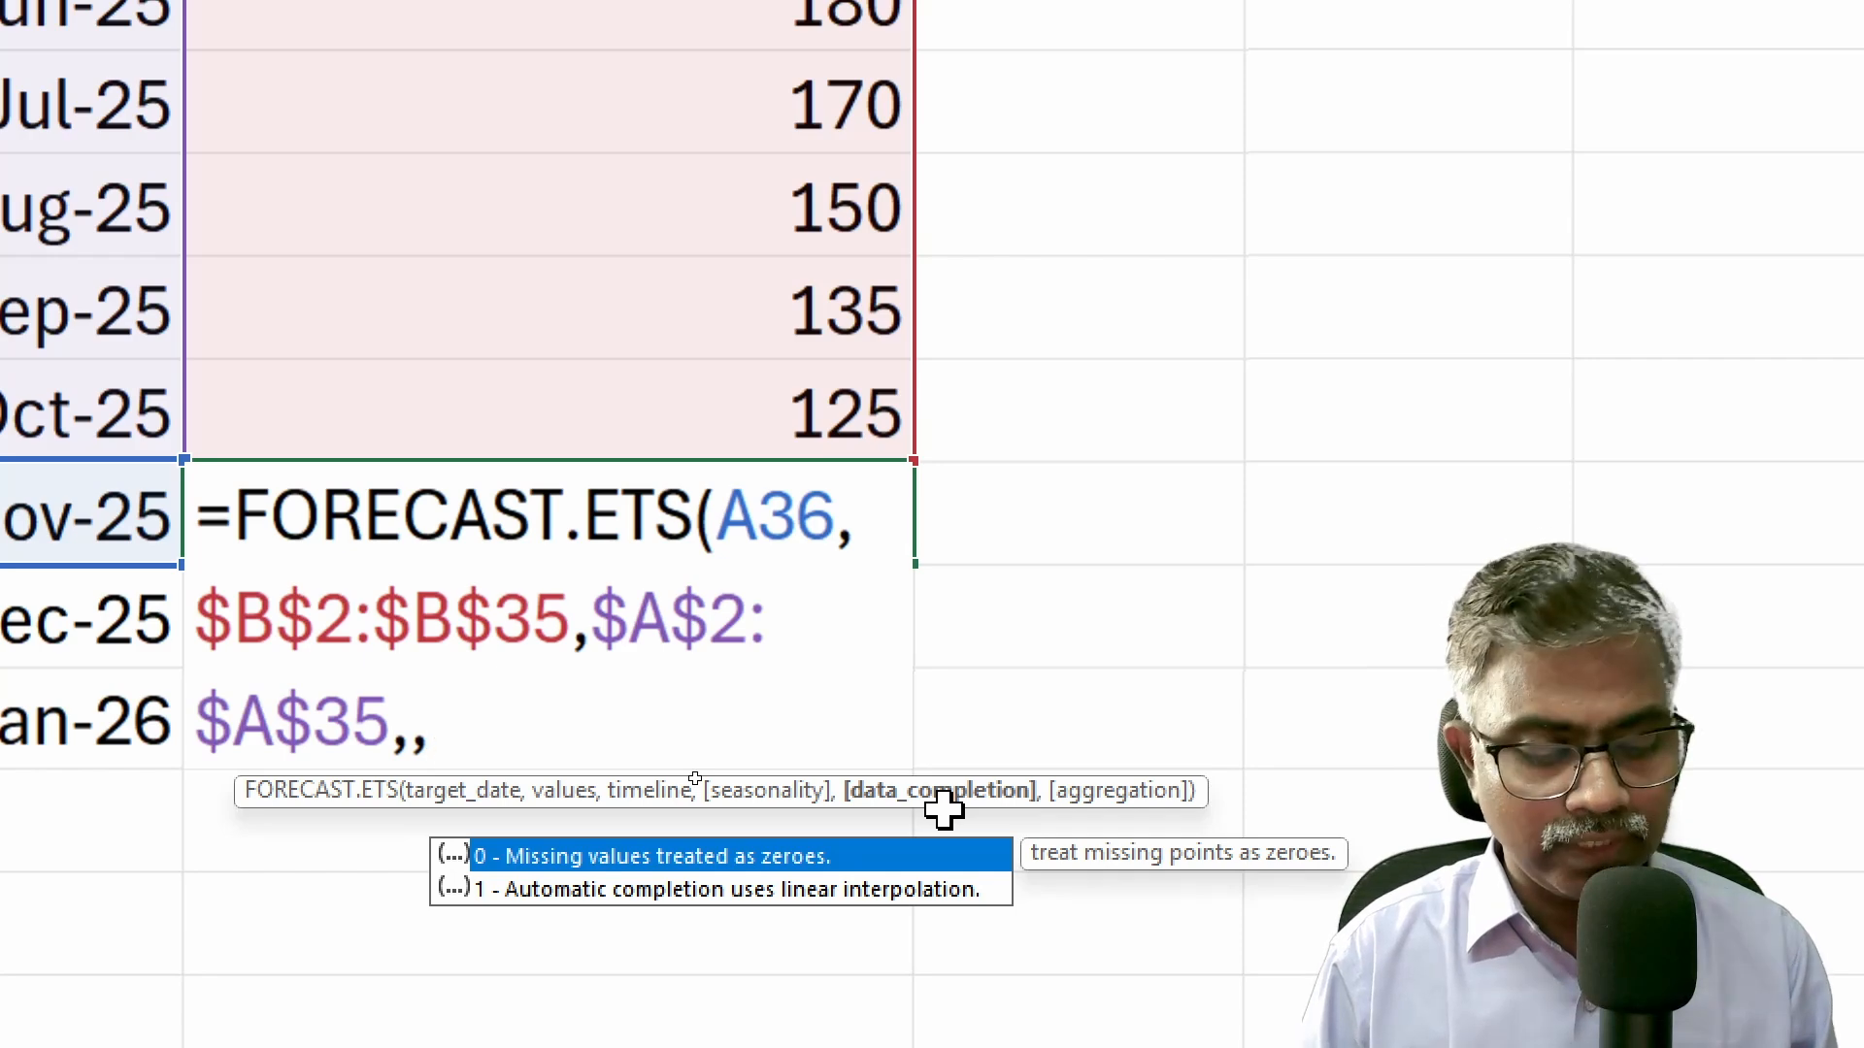
{"action": "type", "text": "1,"}
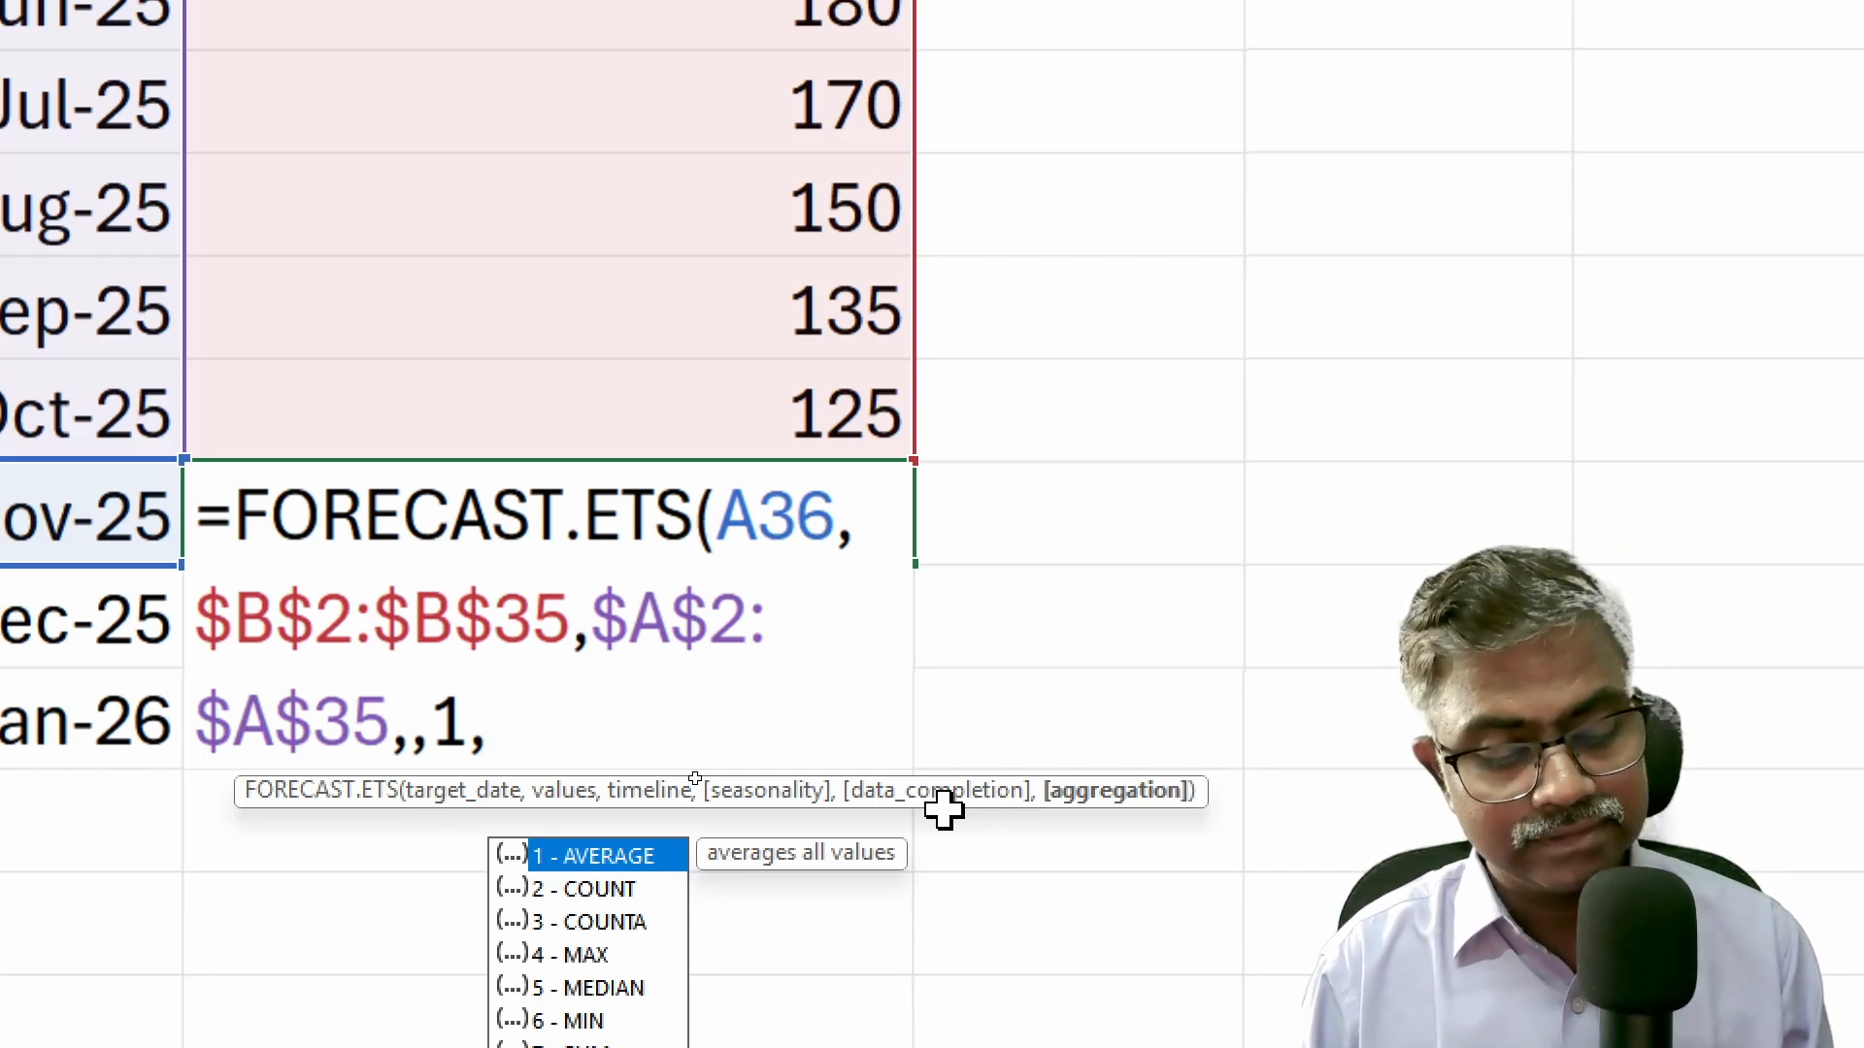
{"action": "type", "text": "1)"}
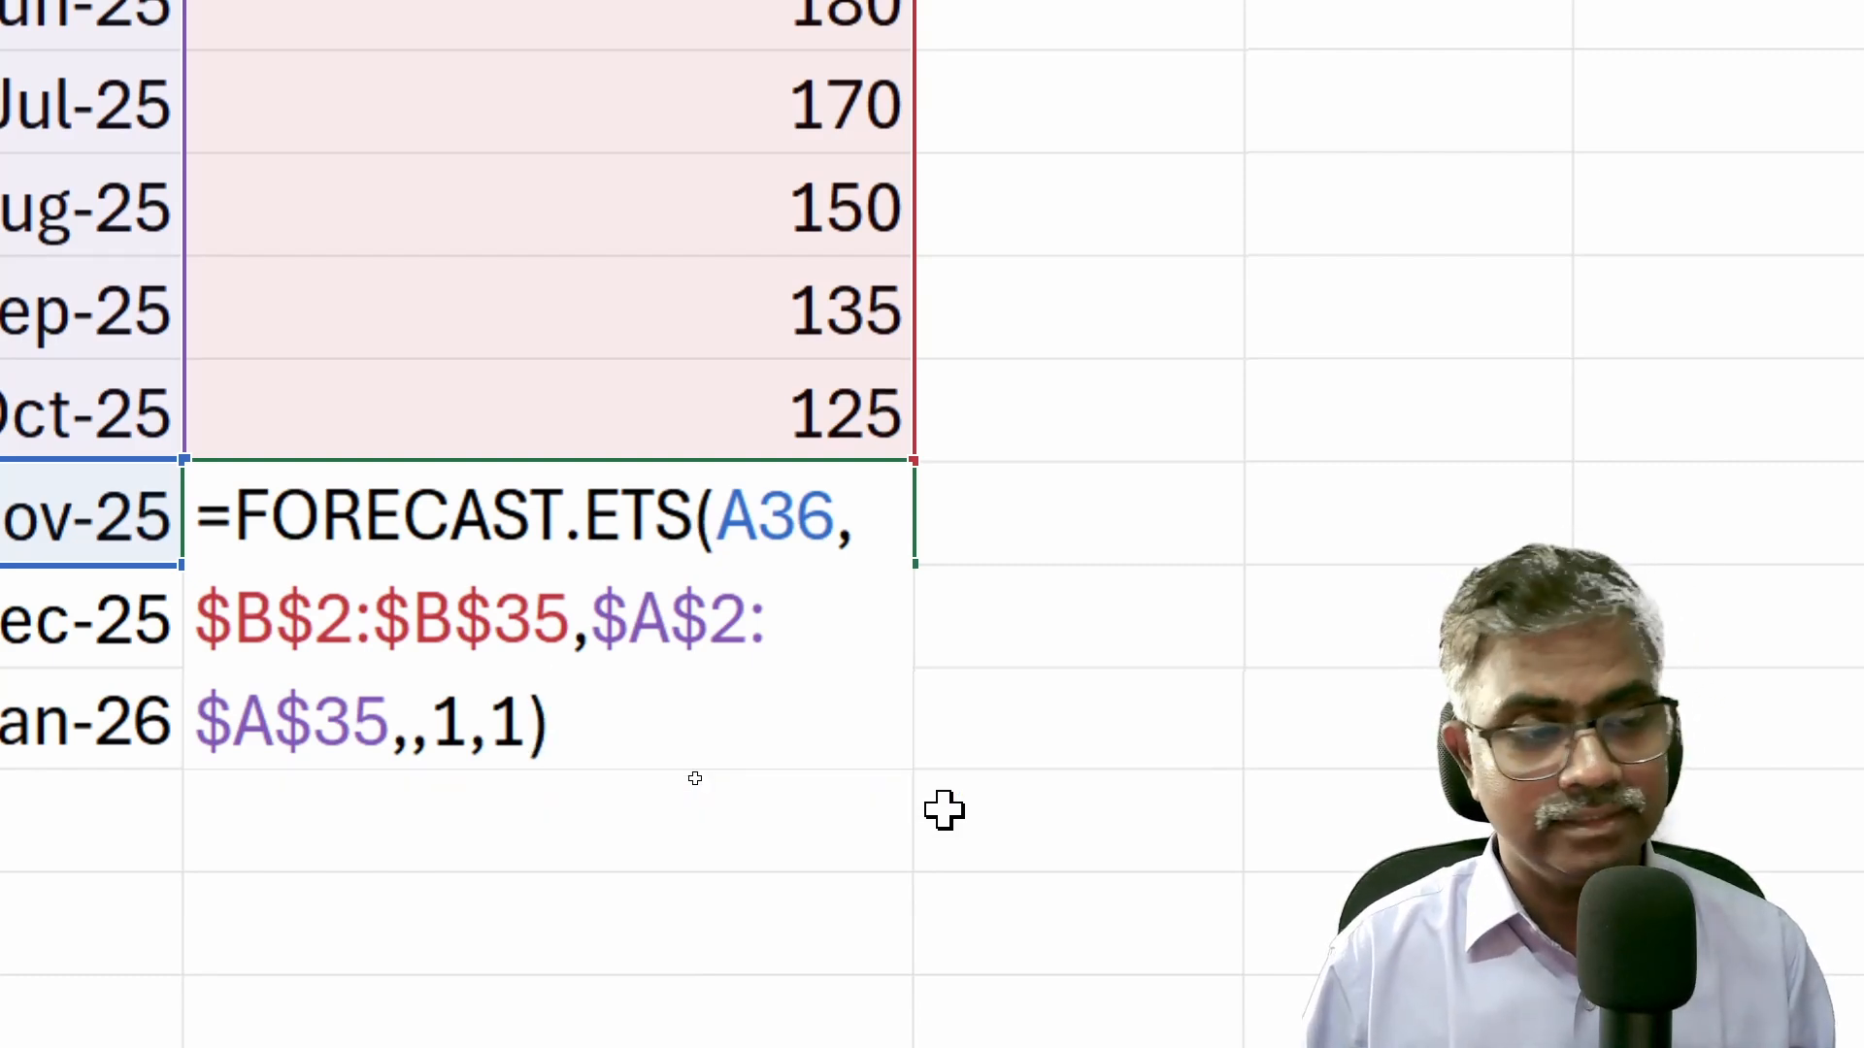
{"action": "key", "text": "Return"}
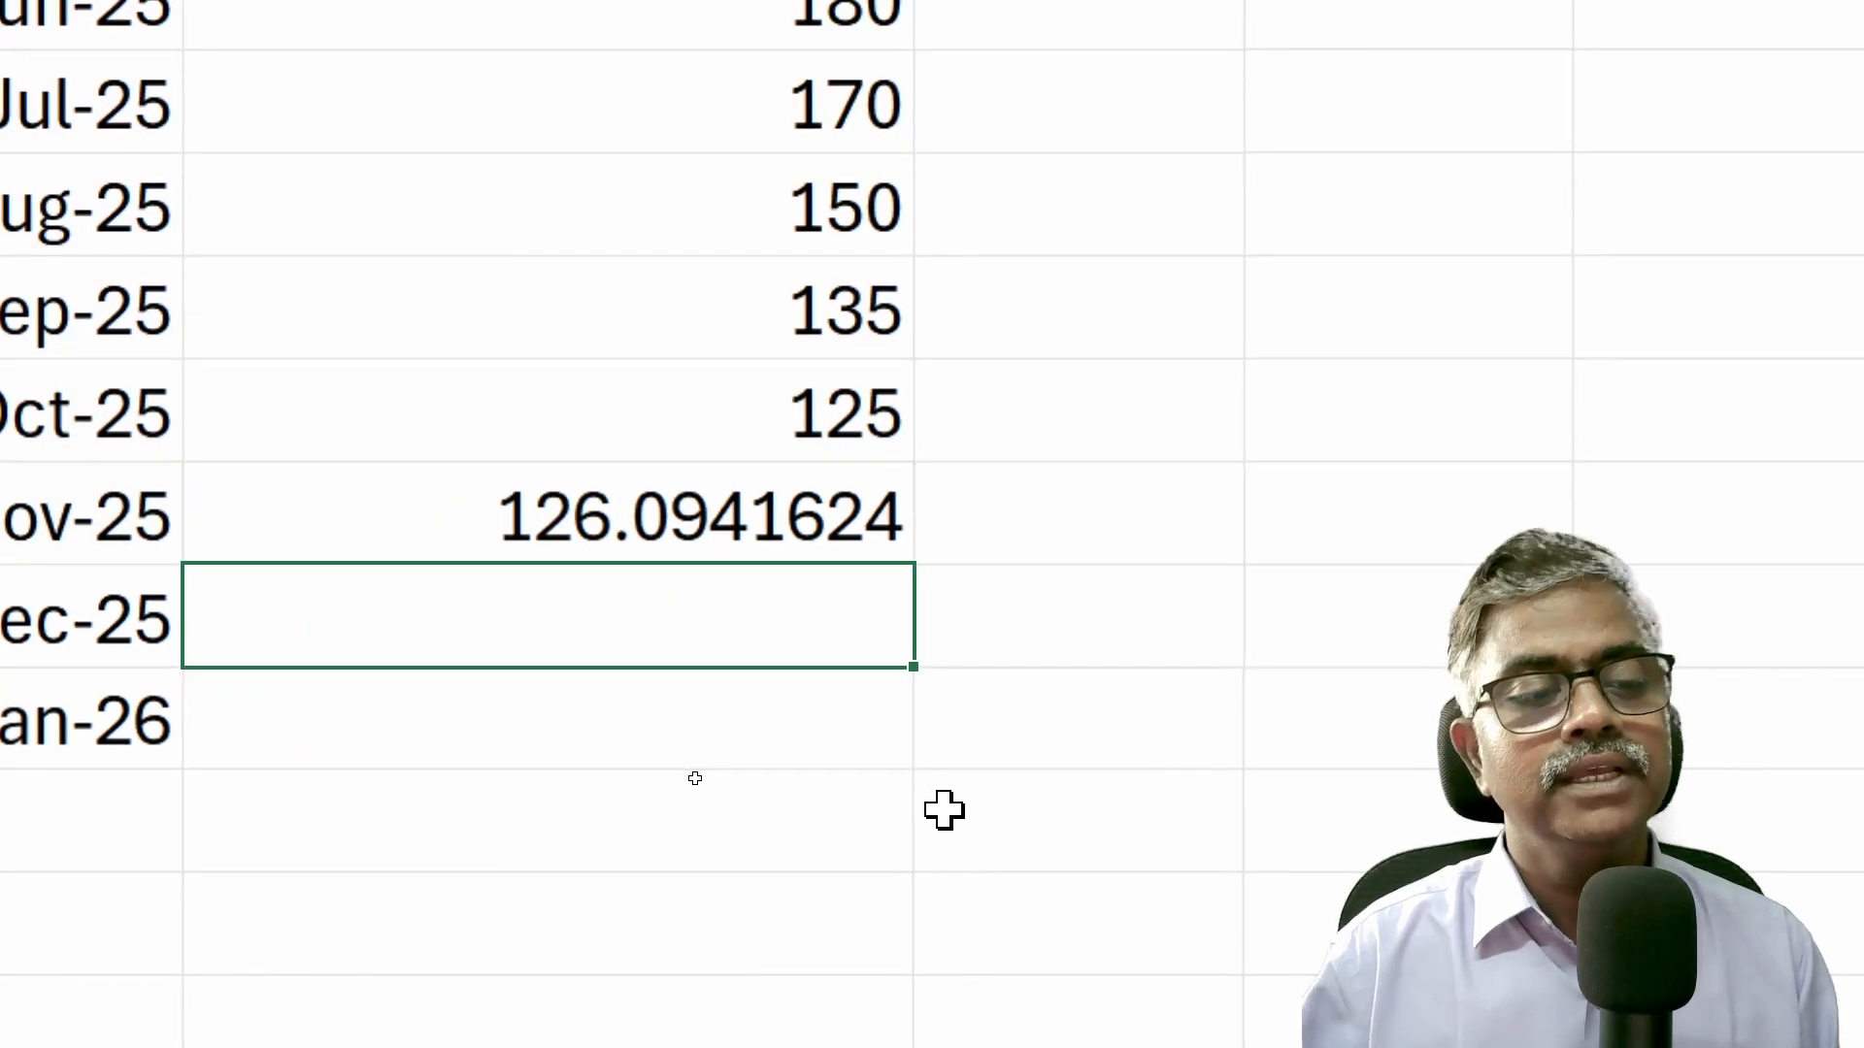
{"action": "left_click", "coordinate": [815, 521]}
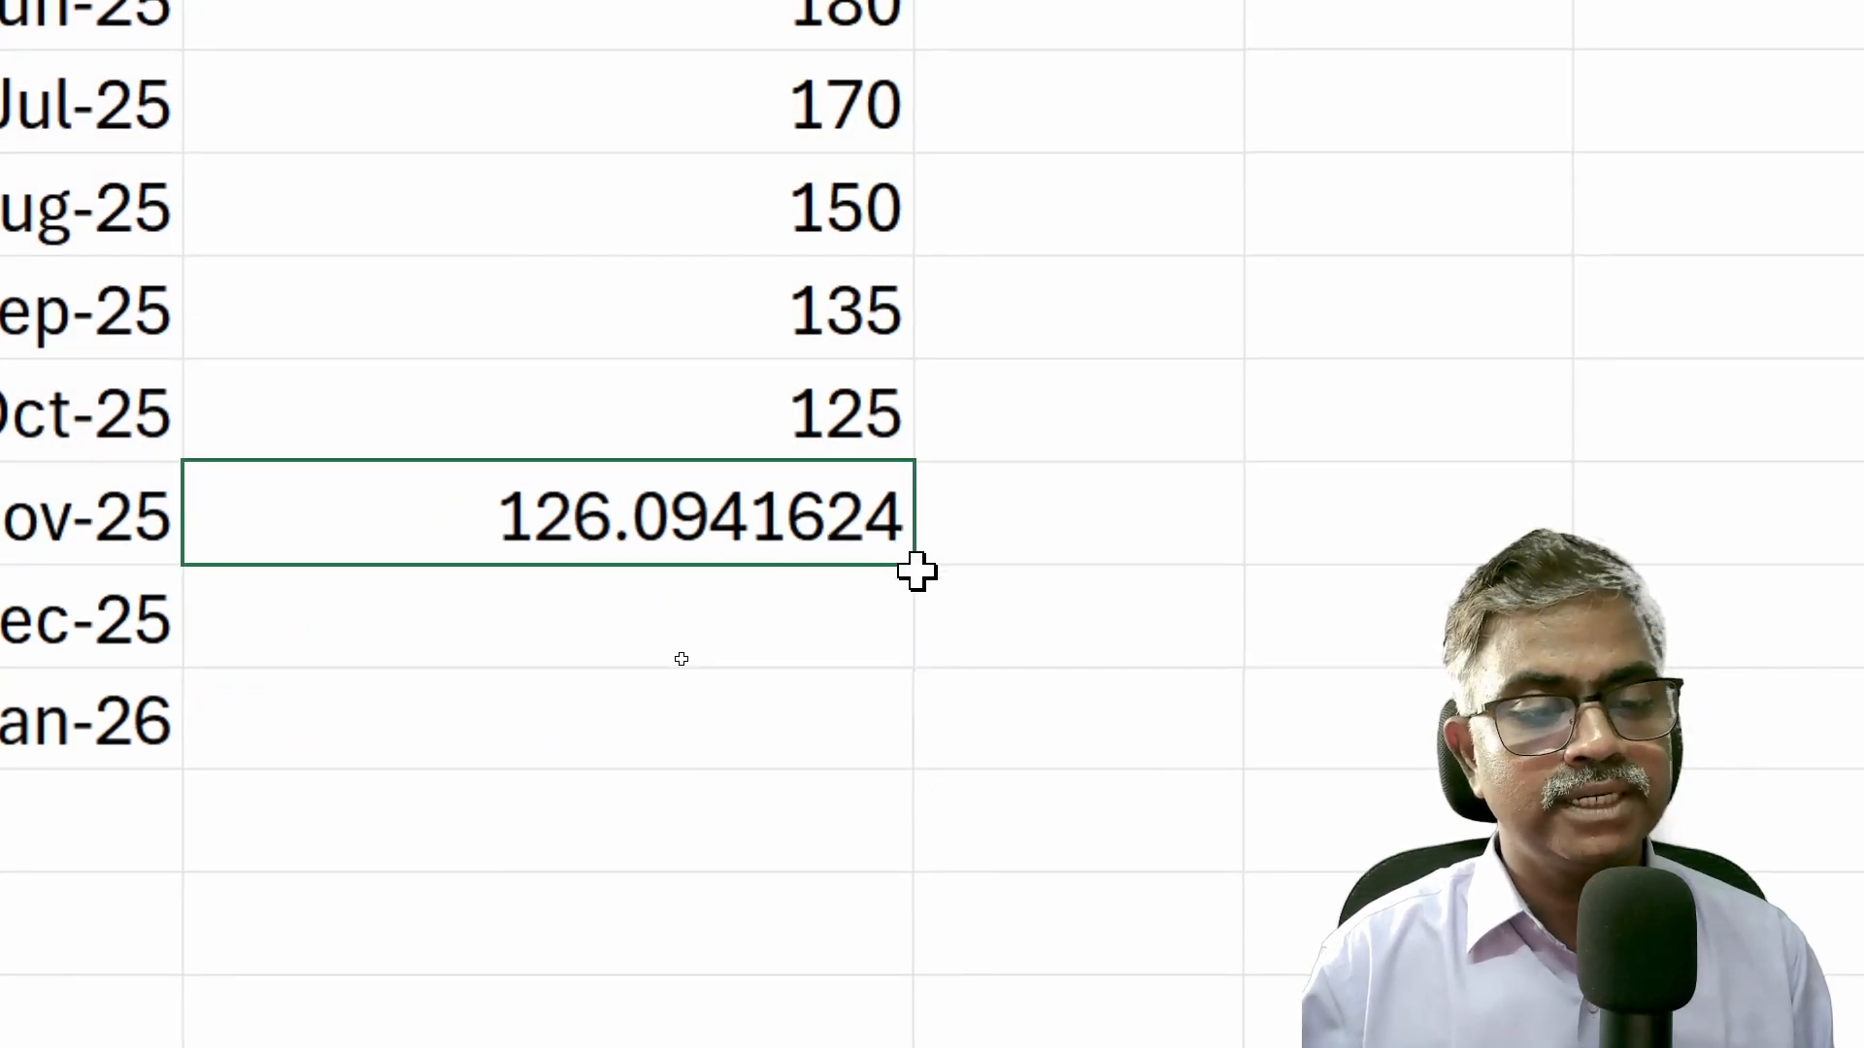
{"action": "left_click_drag", "start_coordinate": [915, 573], "coordinate": [890, 771]}
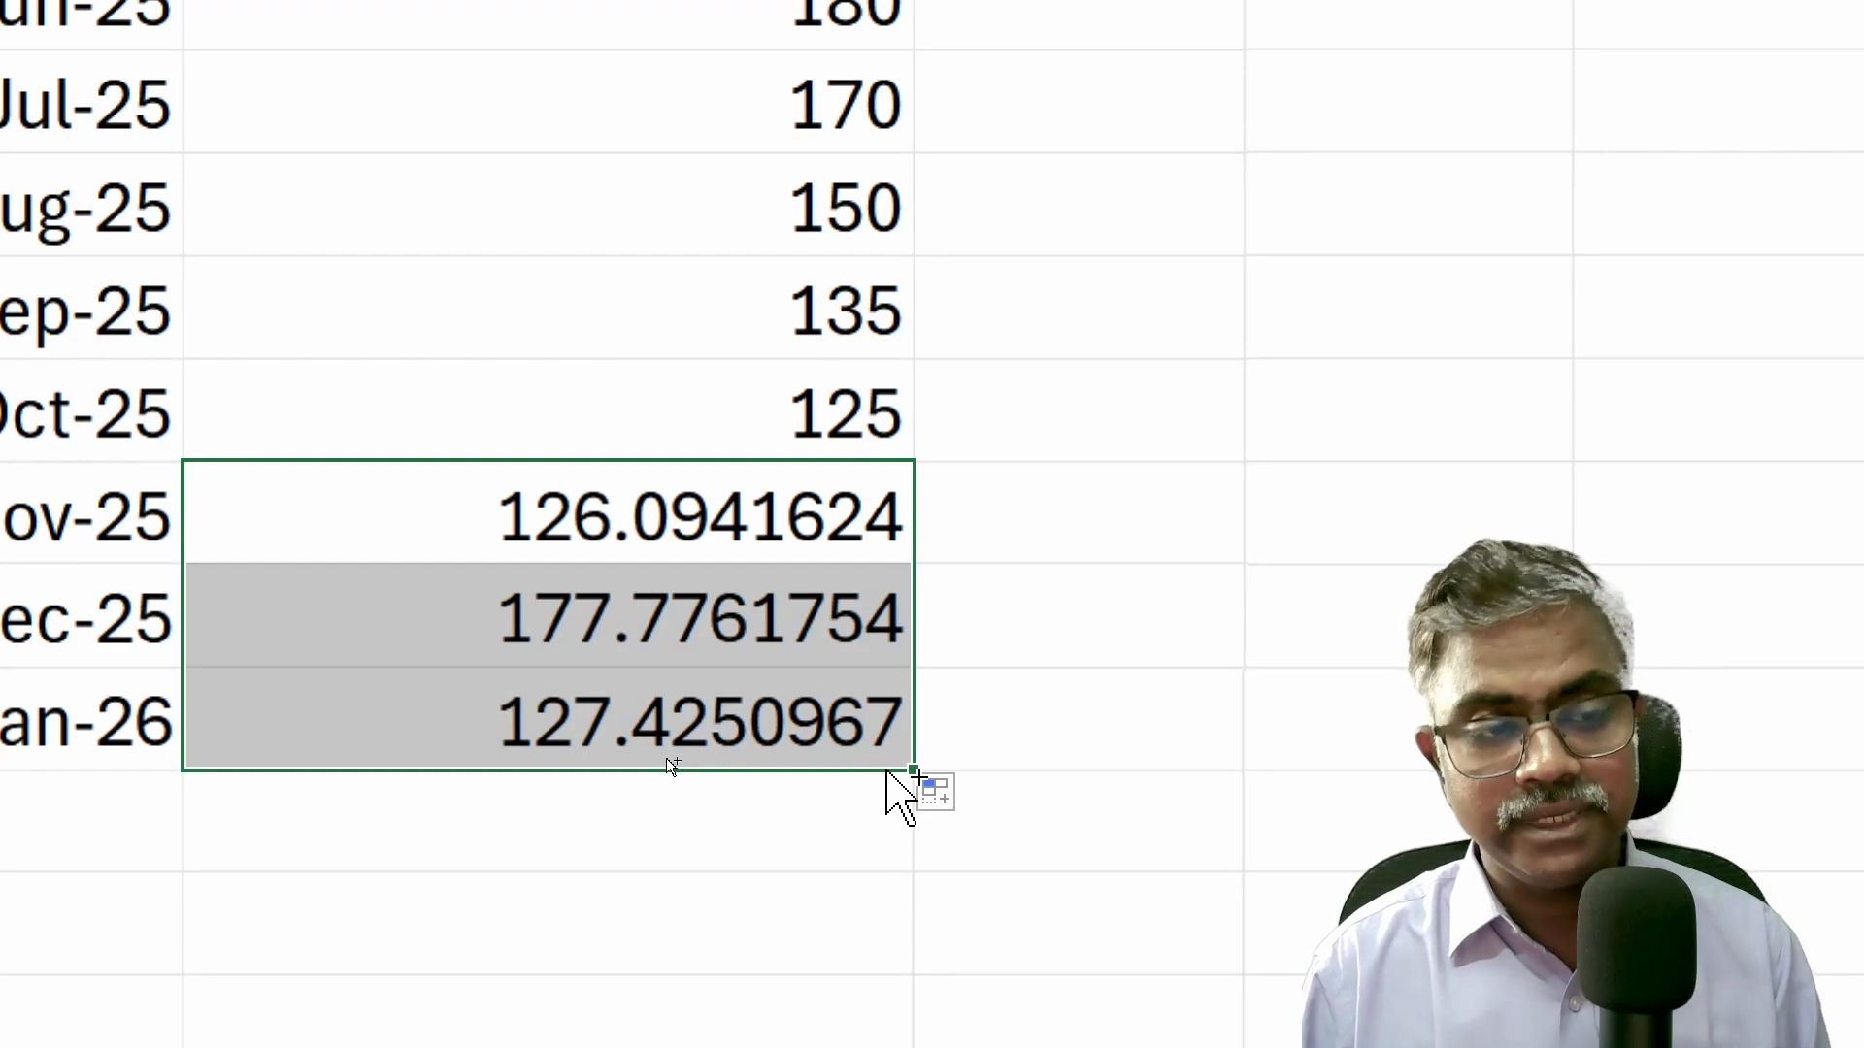
Copy the three forecasts as values only into D36:D38 and clear the formulas from B36:B38
{"action": "key", "text": "Right"}
{"action": "key", "text": "Right"}
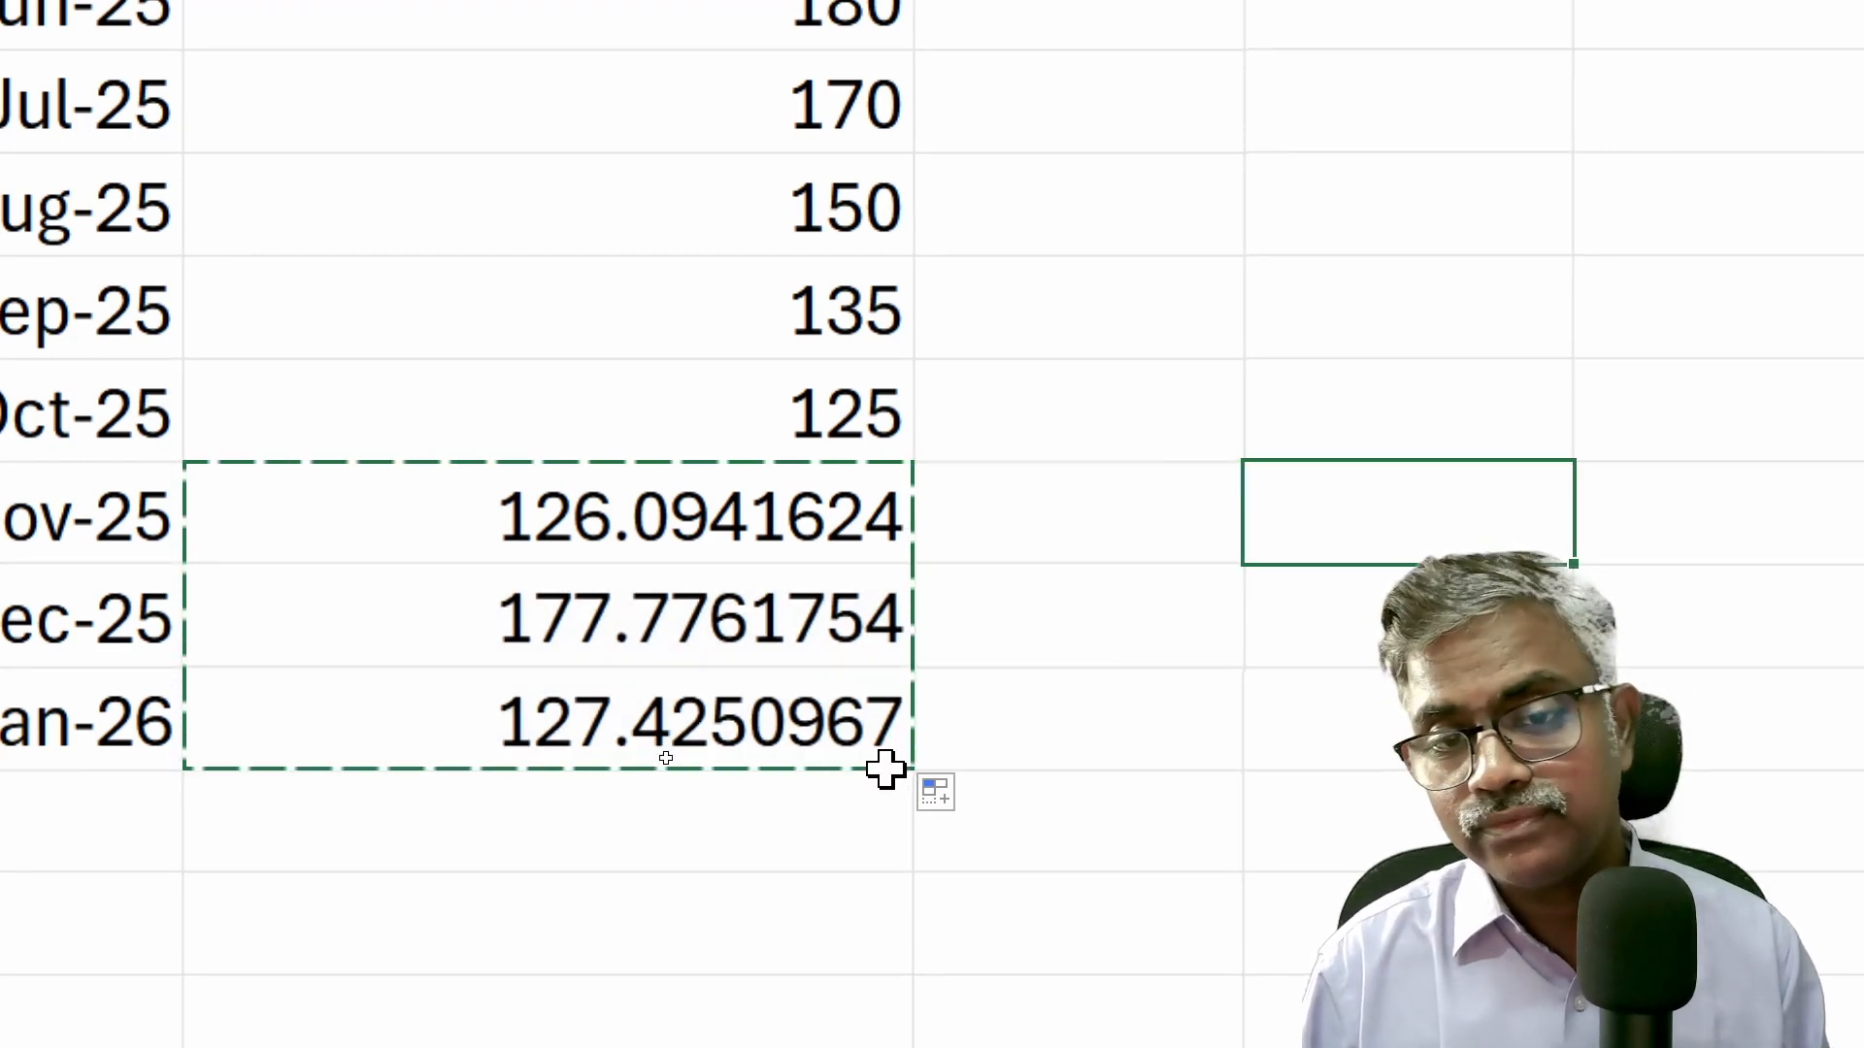
{"action": "key", "text": "ctrl+alt+v"}
{"action": "key", "text": "v"}
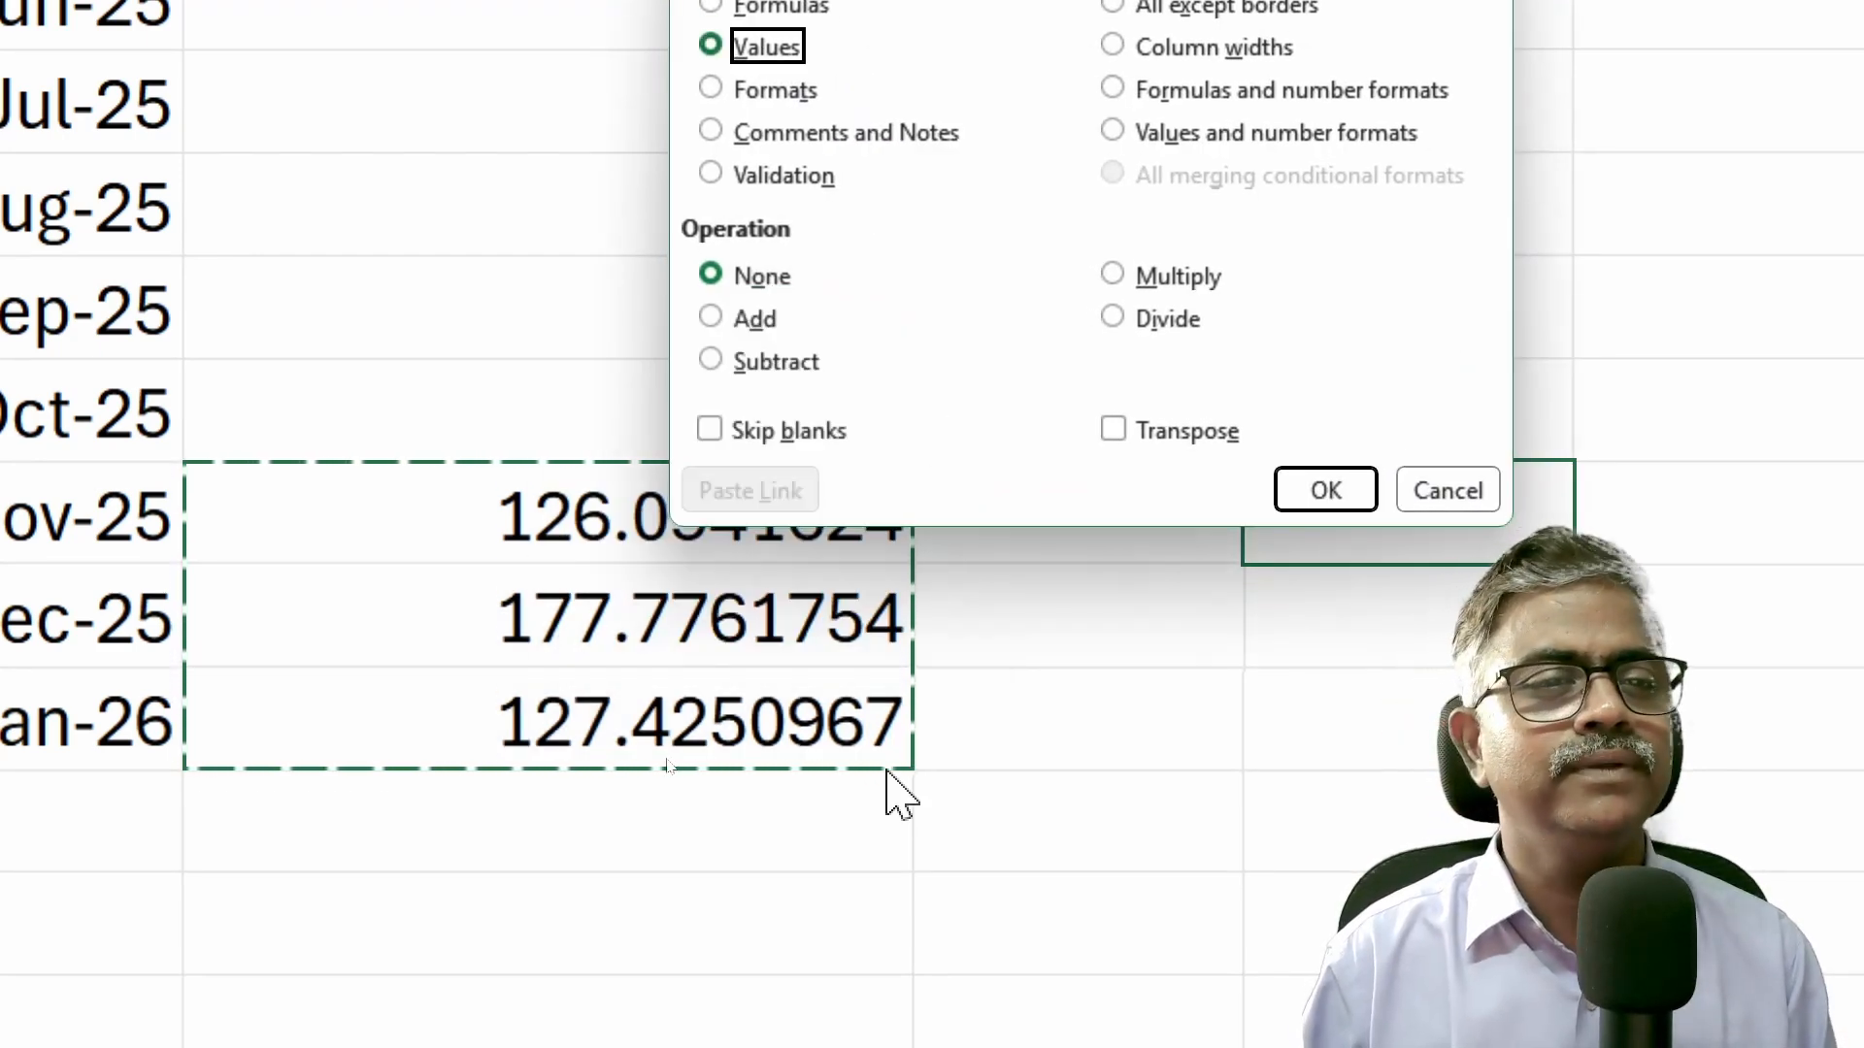
{"action": "key", "text": "Return"}
{"action": "key", "text": "Escape"}
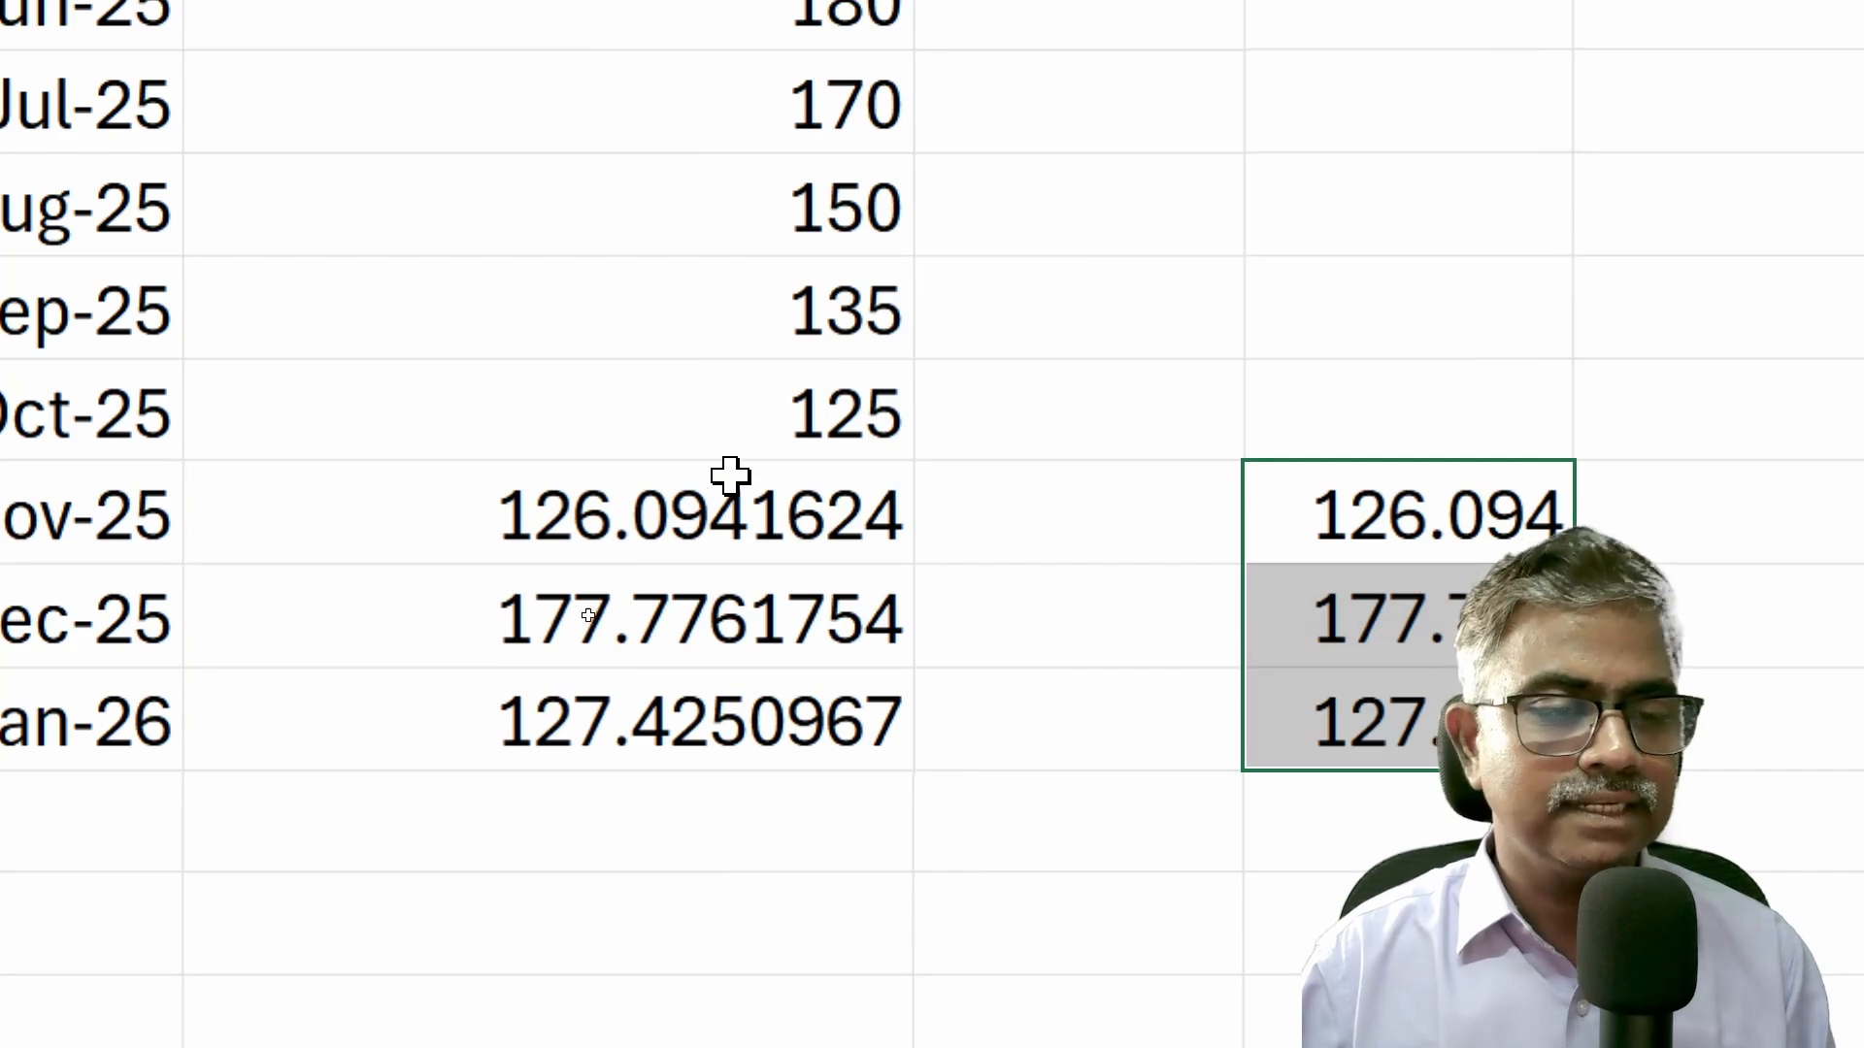
{"action": "left_click_drag", "start_coordinate": [730, 475], "coordinate": [760, 720]}
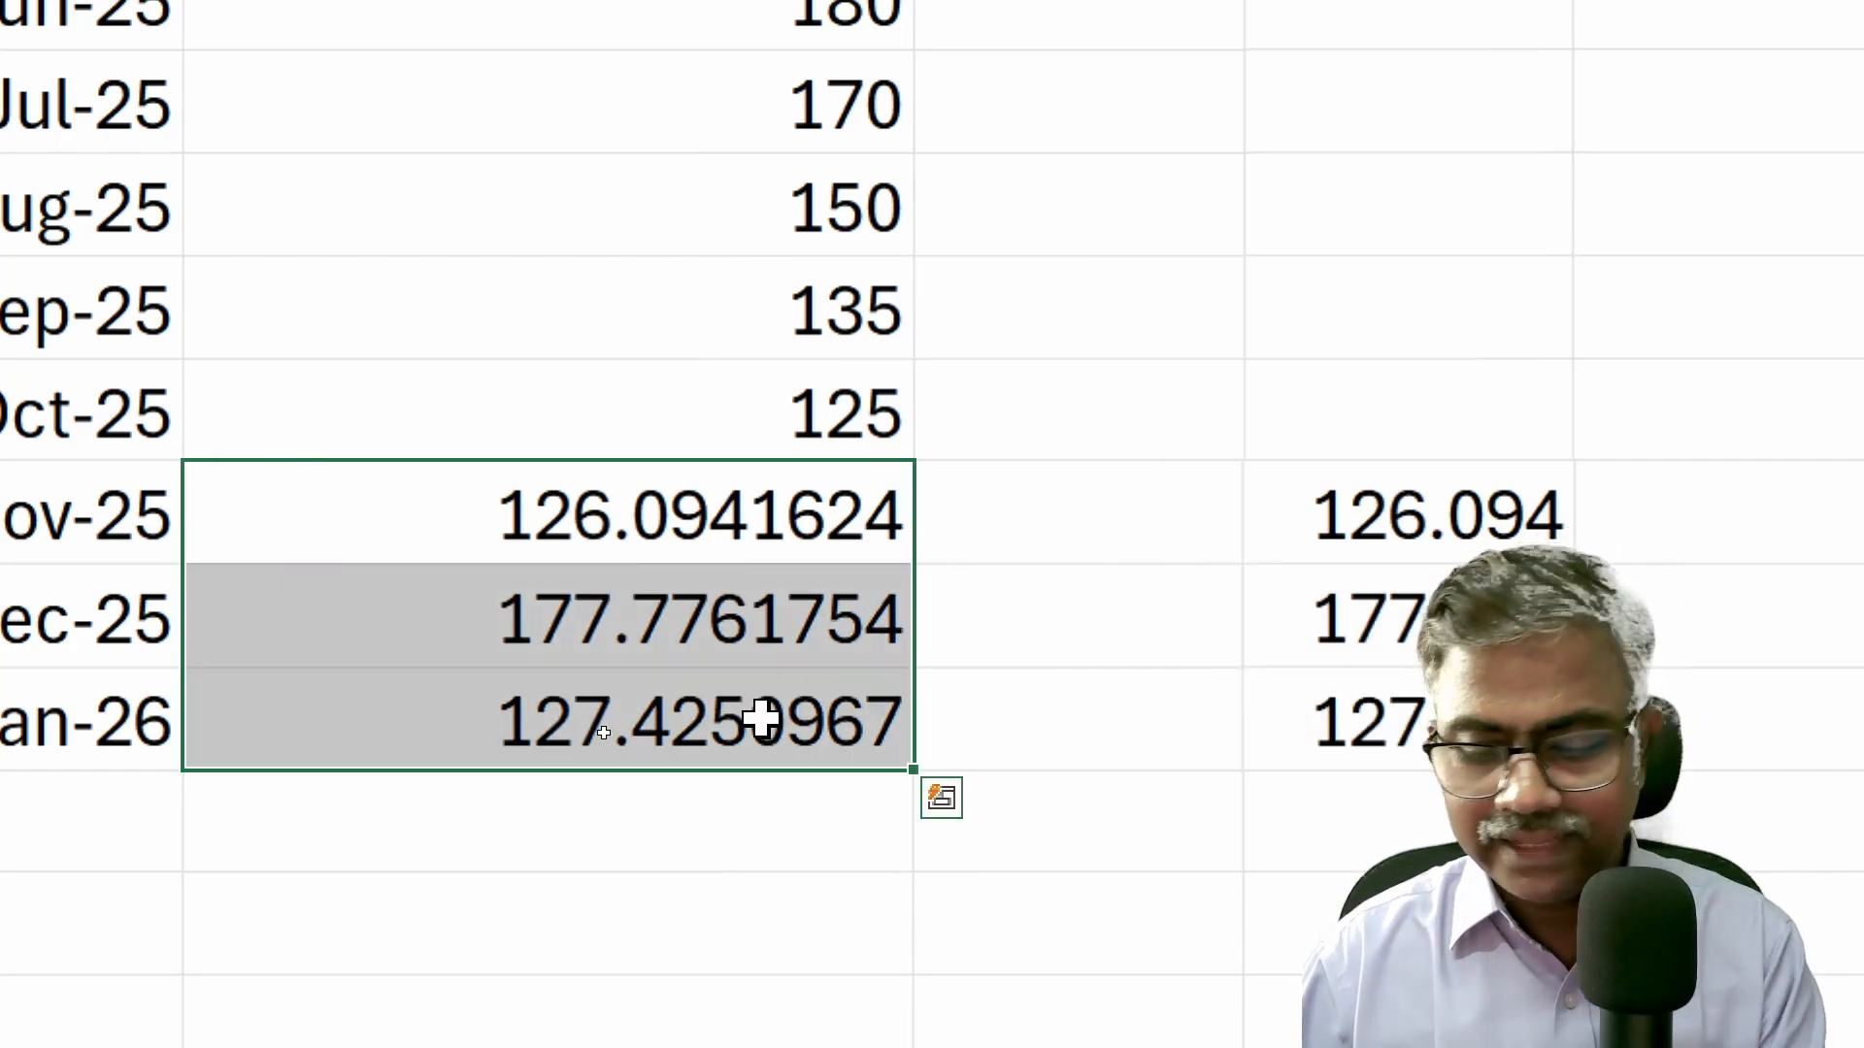
{"action": "key", "text": "Delete"}
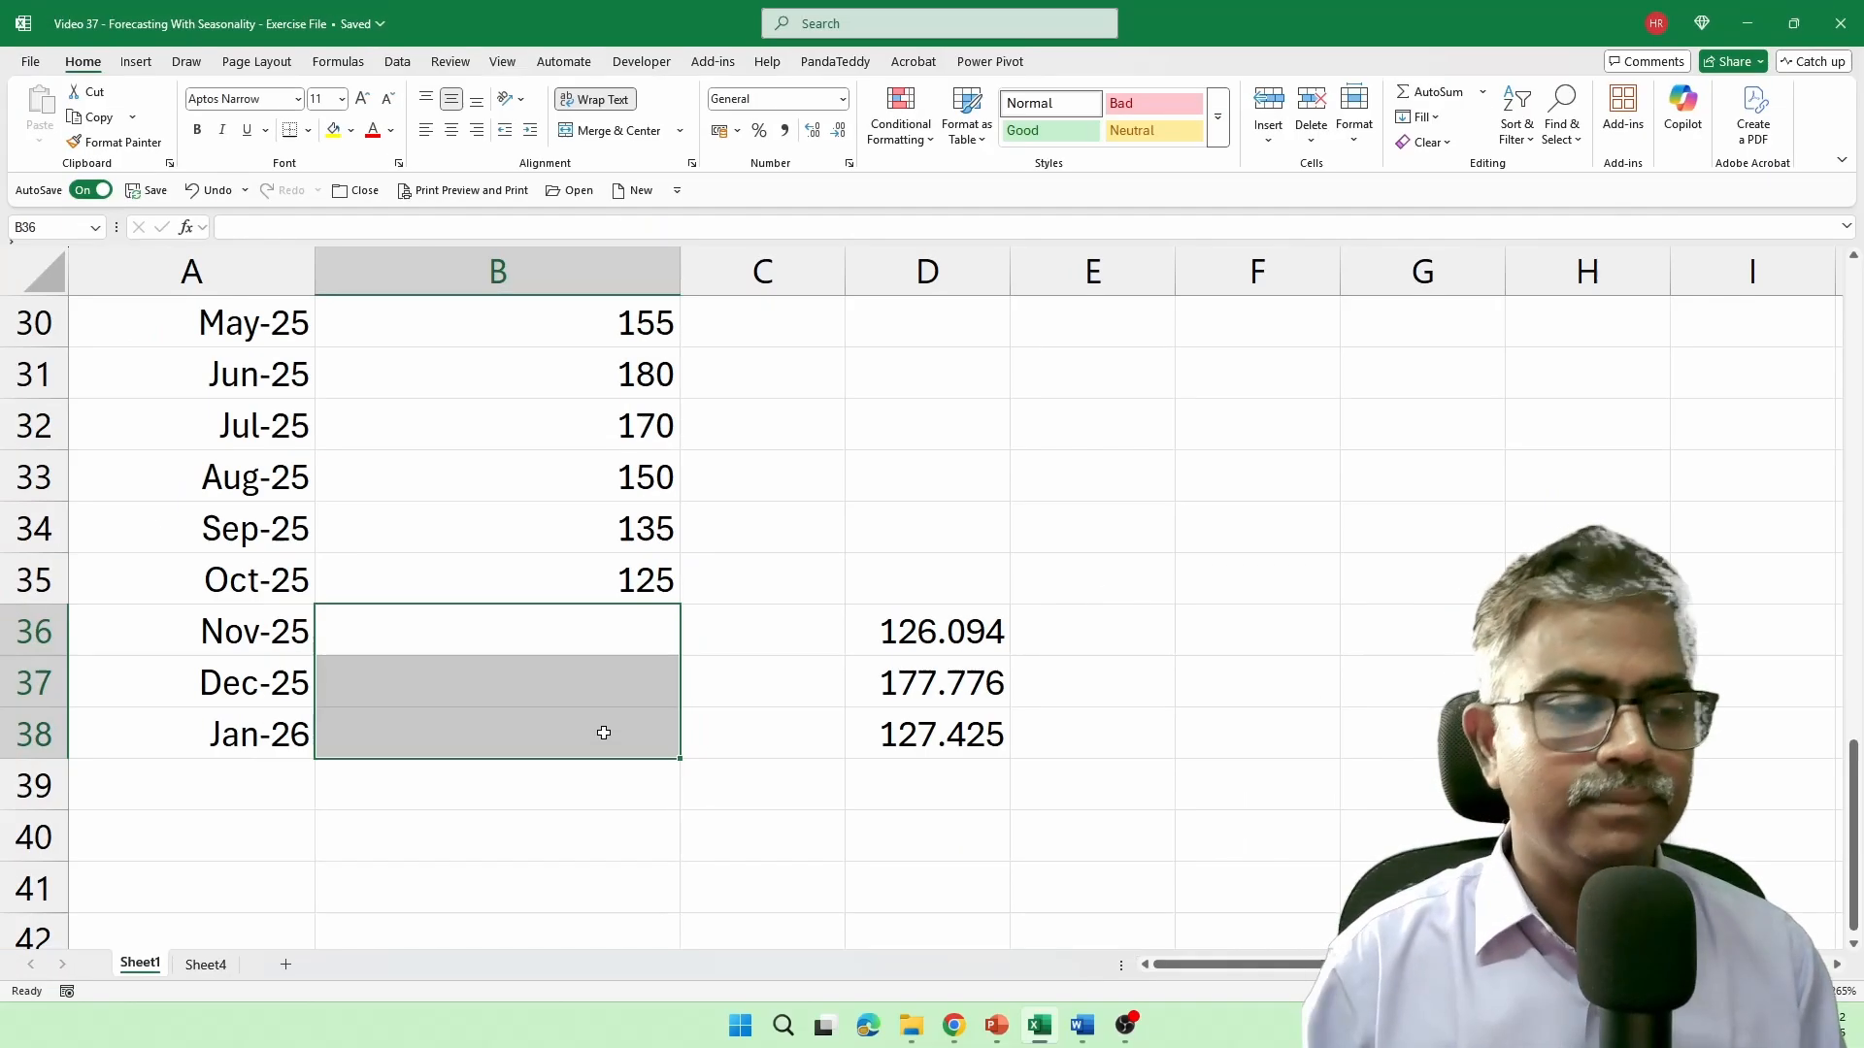
Open the Forecast Sheet setup for the date and sales volume data in A1:B38
{"action": "key", "text": "Left"}
{"action": "key", "text": "ctrl+Up"}
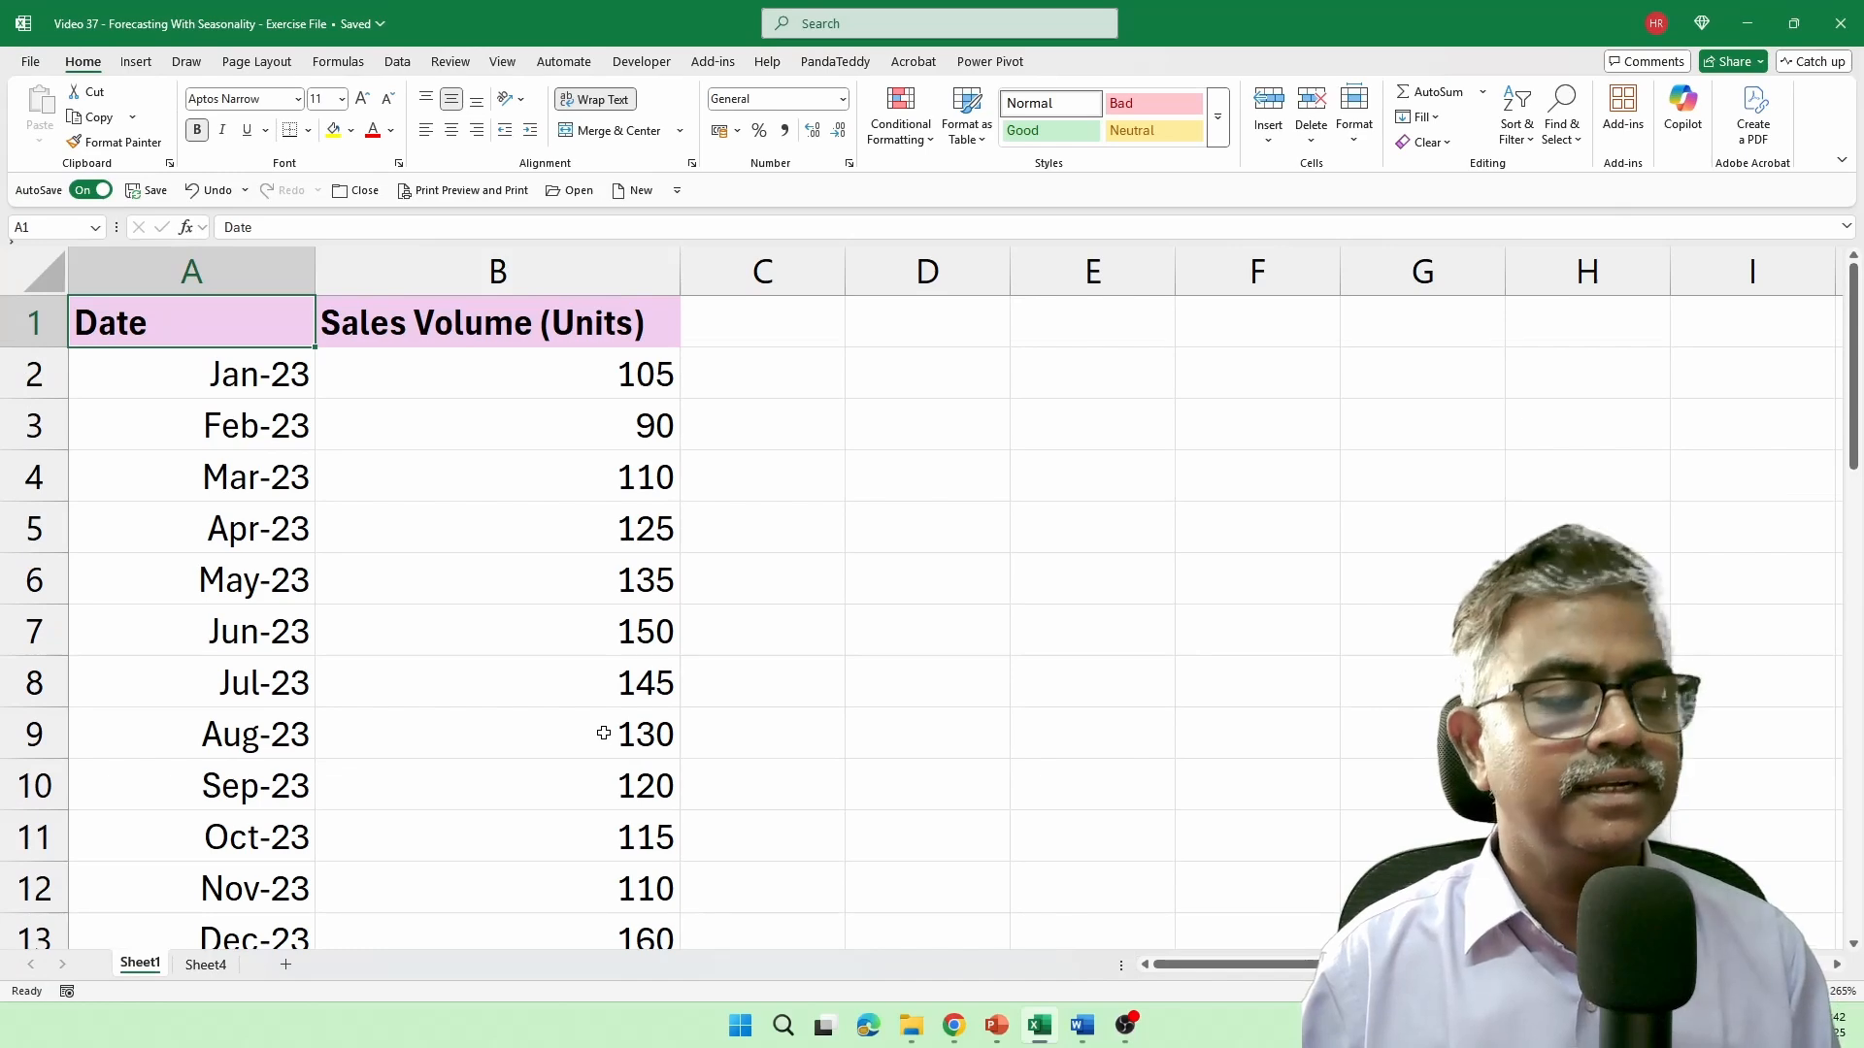
{"action": "key", "text": "ctrl+shift+Down"}
{"action": "key", "text": "ctrl+shift+Right"}
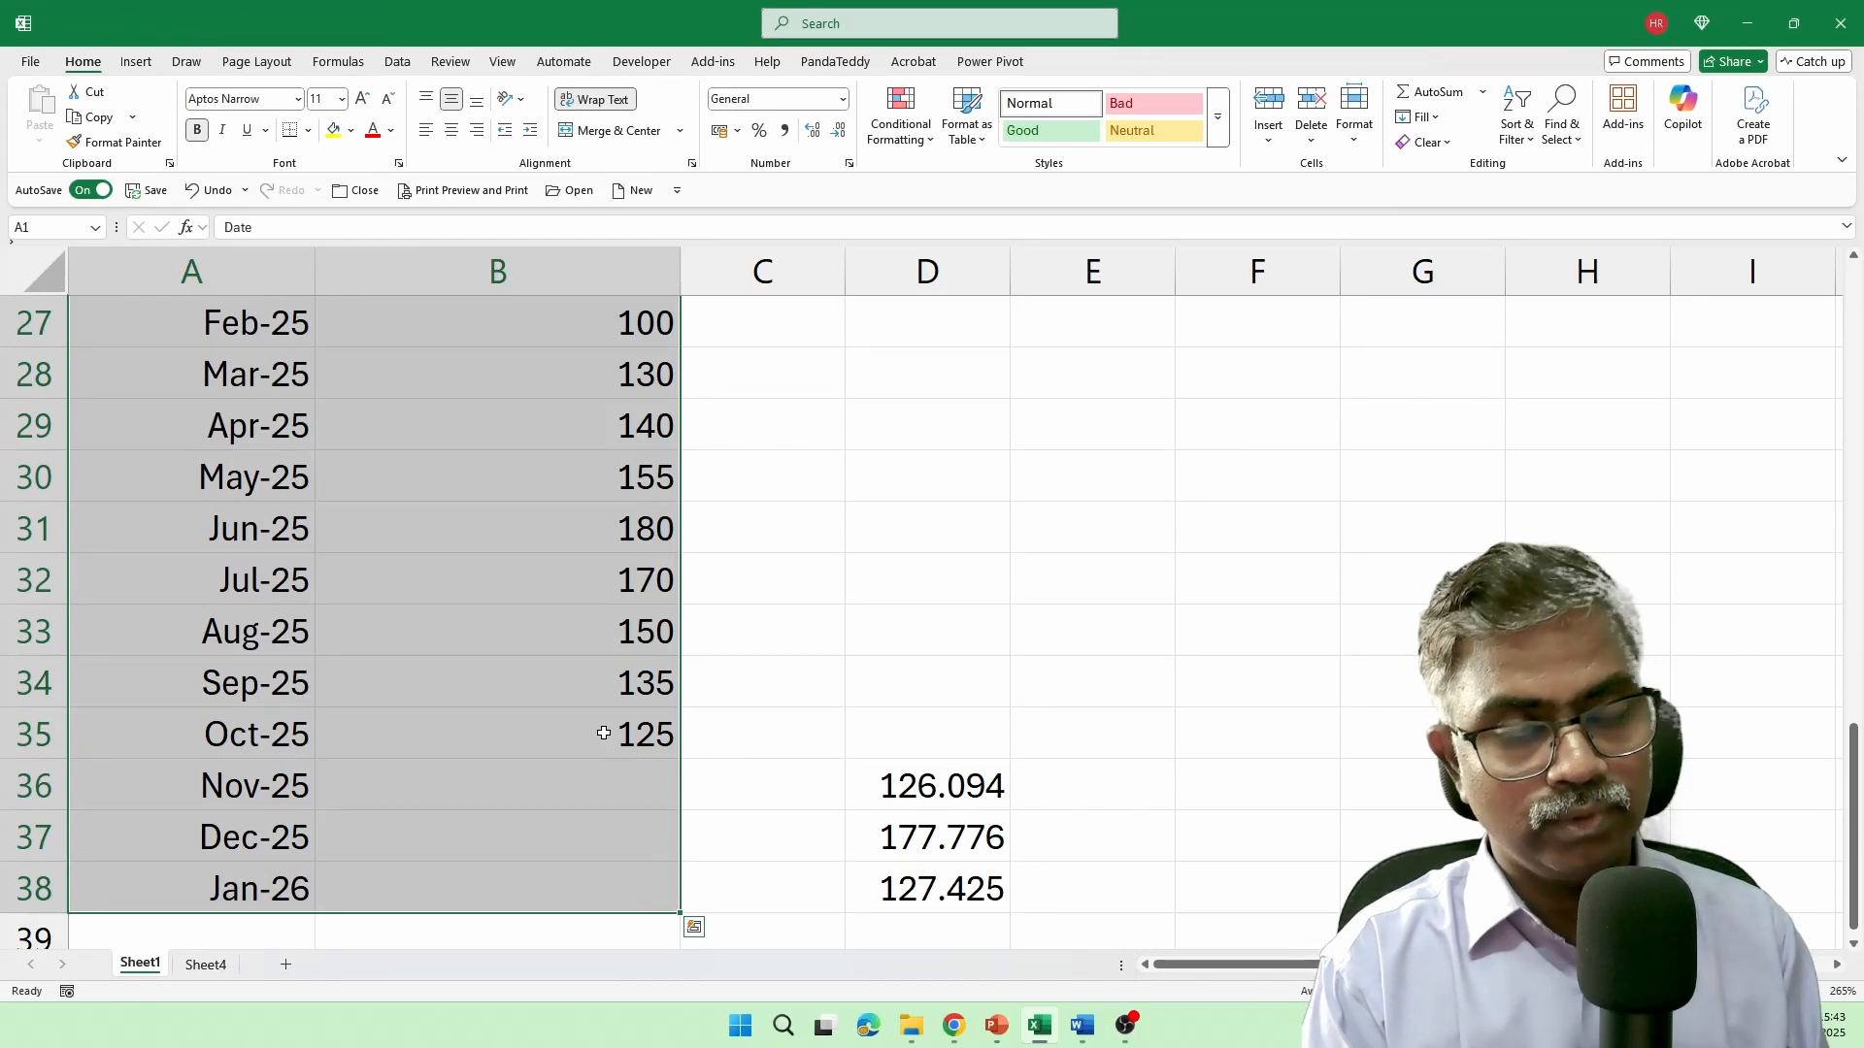
{"action": "key", "text": "ctrl+q"}
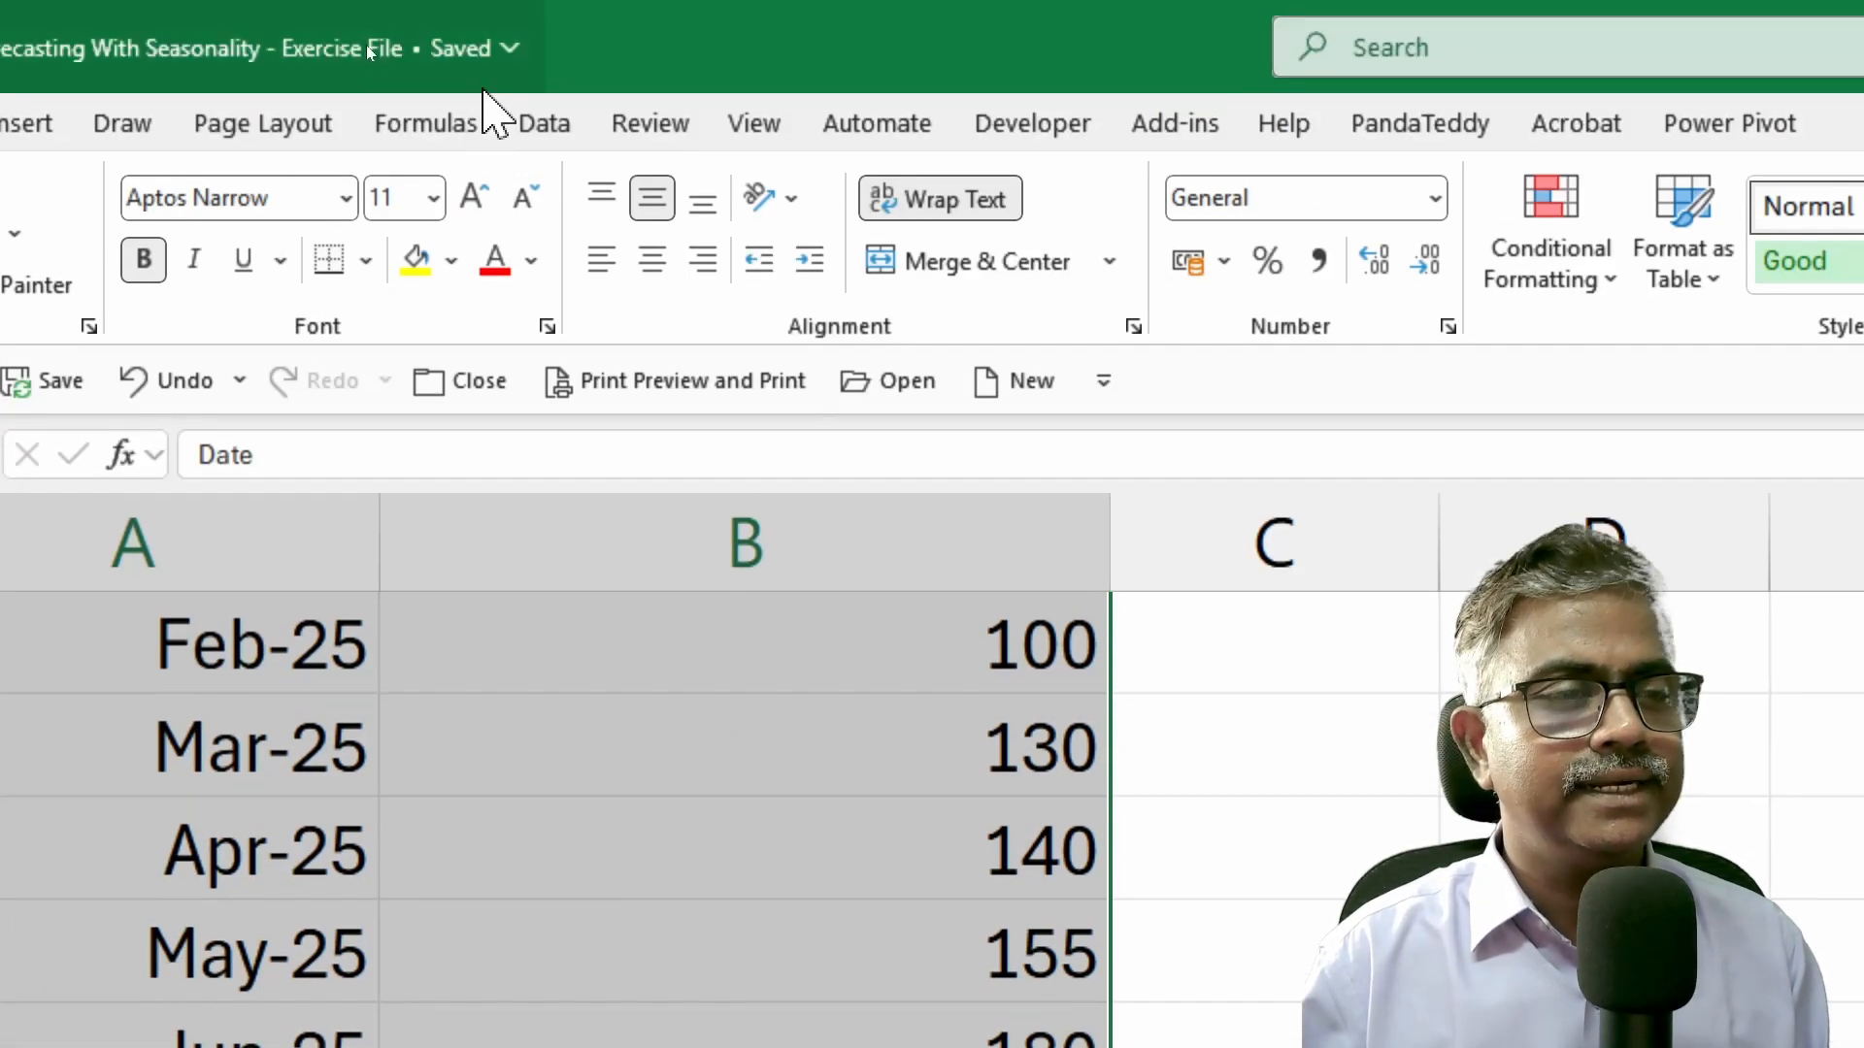
{"action": "left_click", "coordinate": [544, 123]}
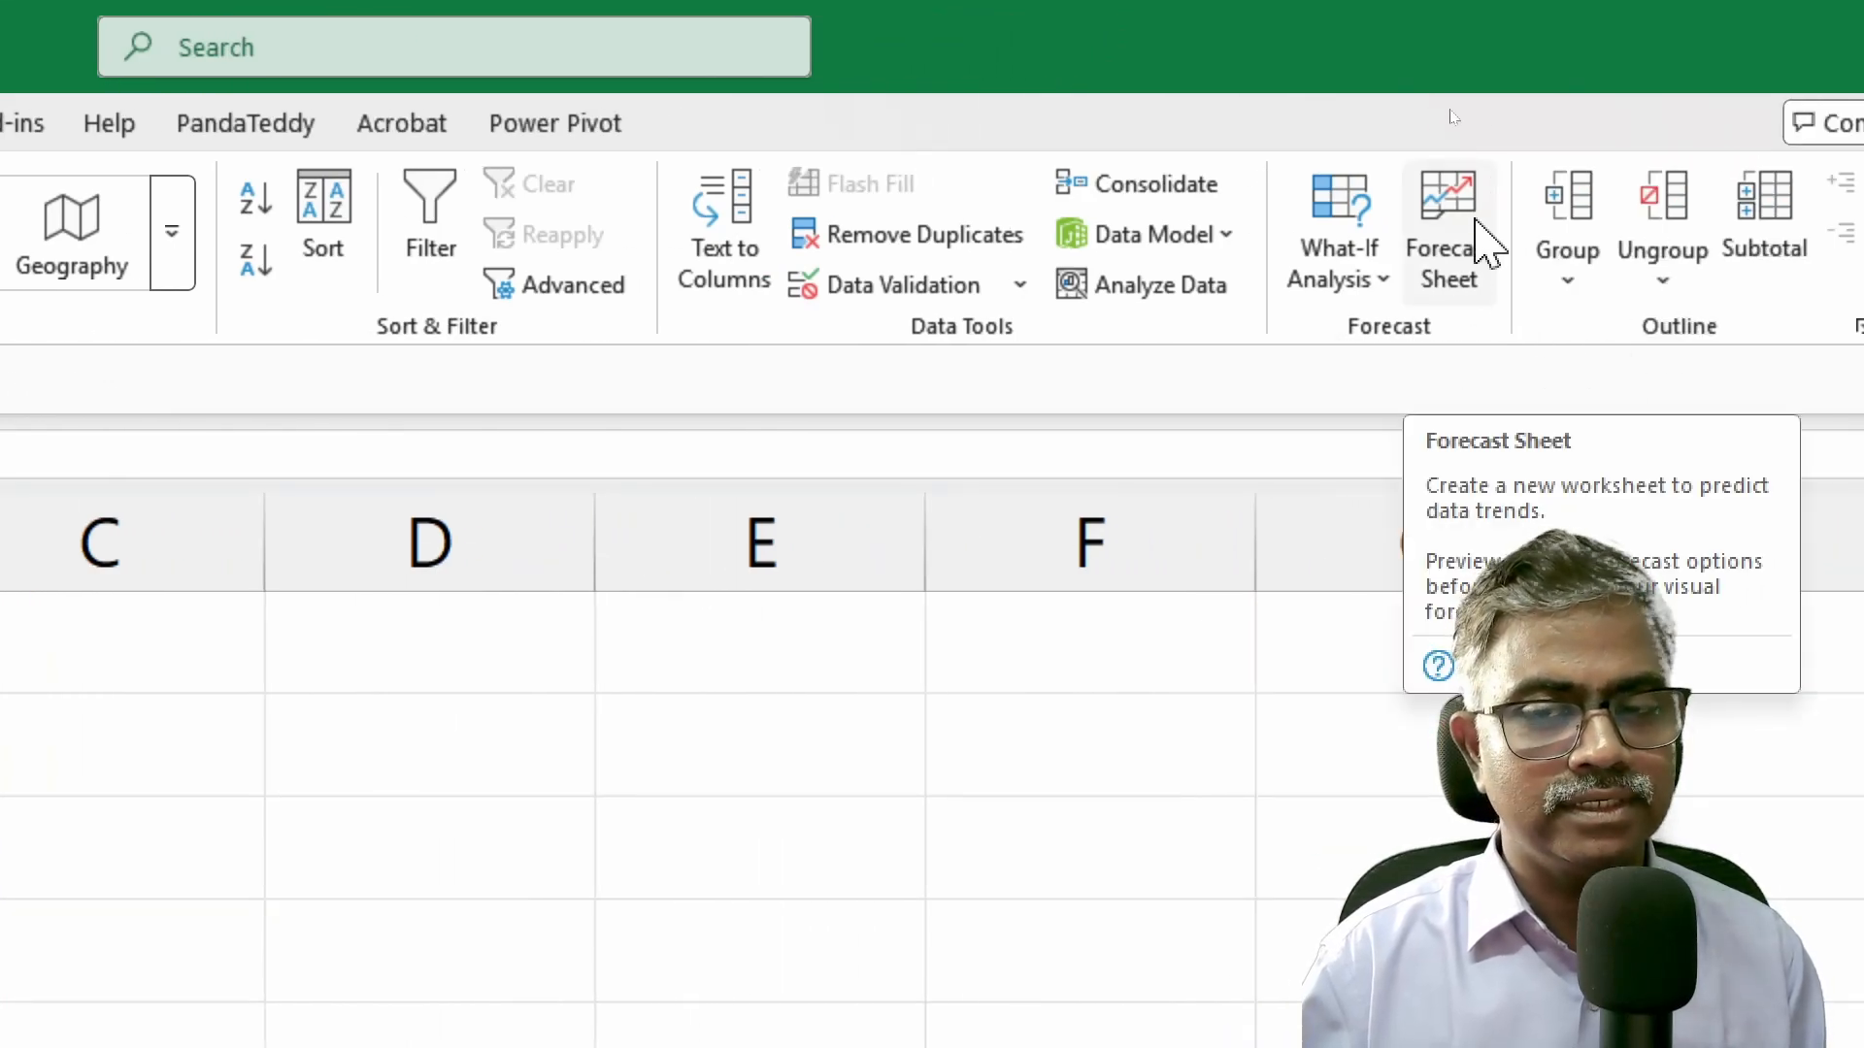
{"action": "left_click", "coordinate": [1480, 248]}
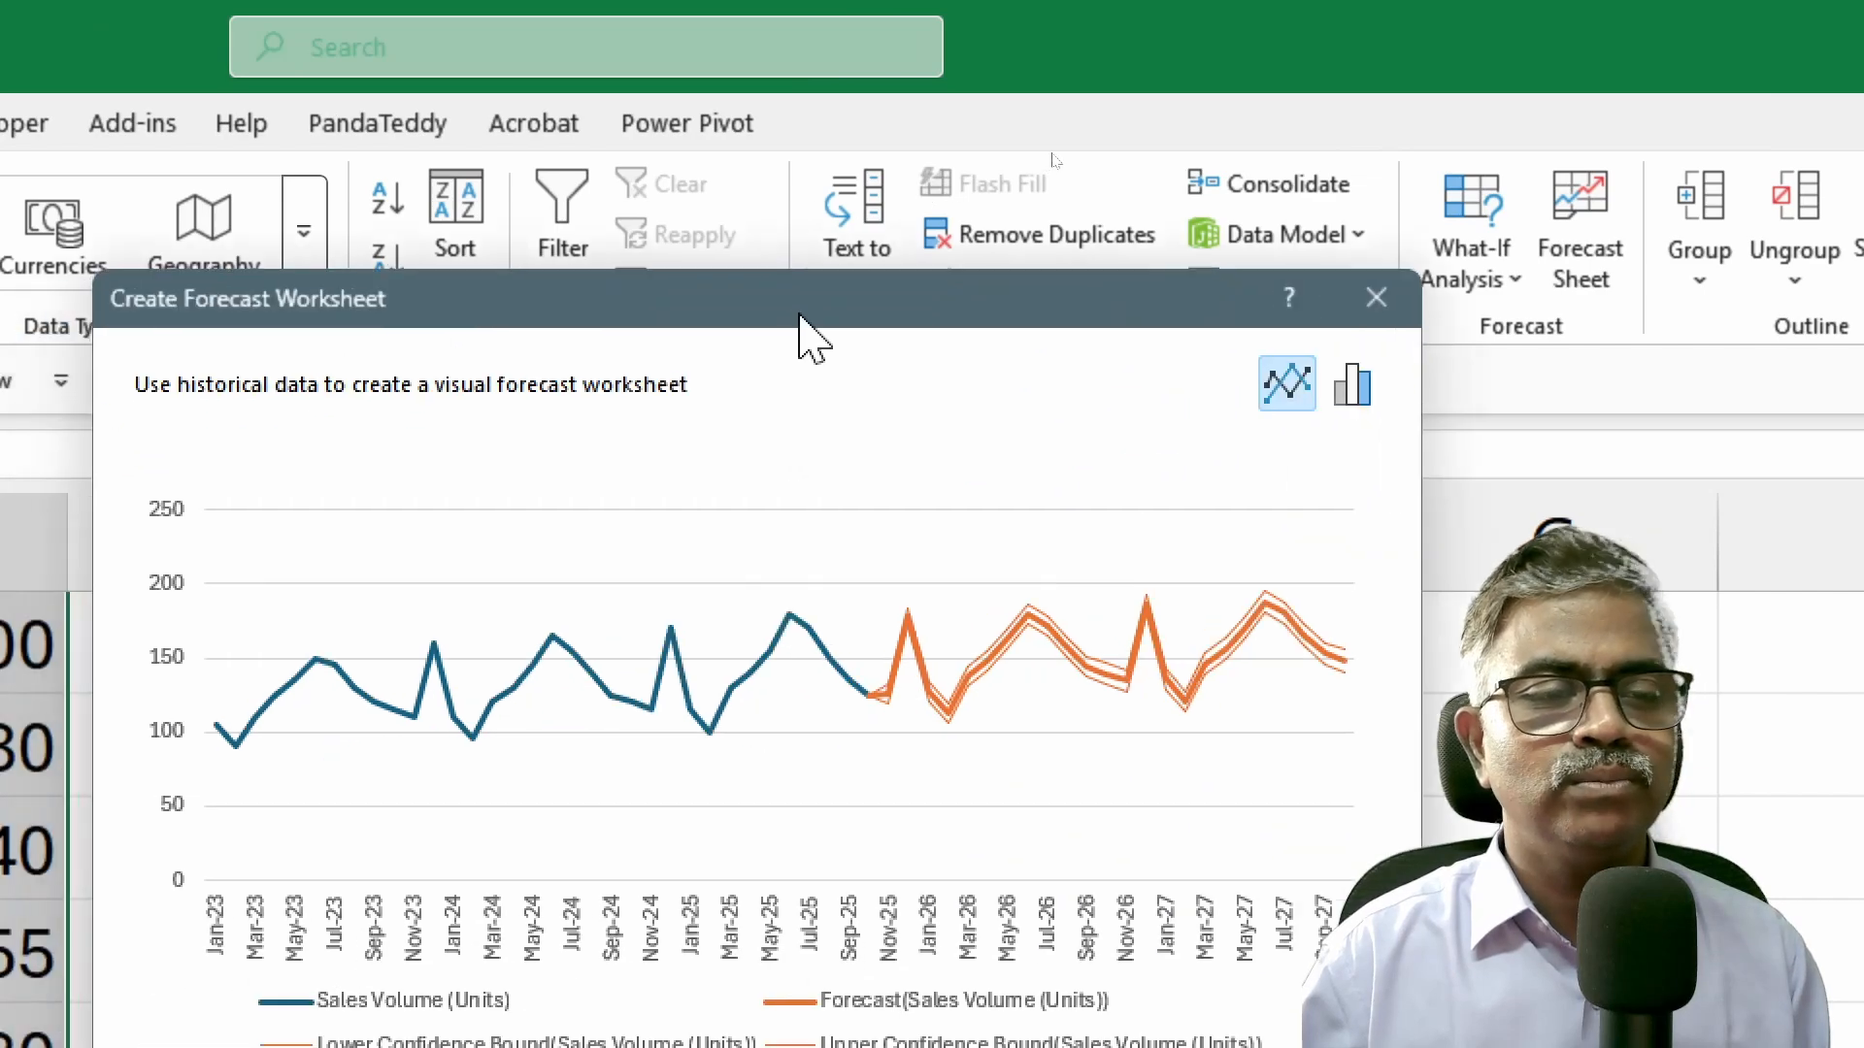
{"action": "left_click_drag", "start_coordinate": [799, 314], "coordinate": [952, 174]}
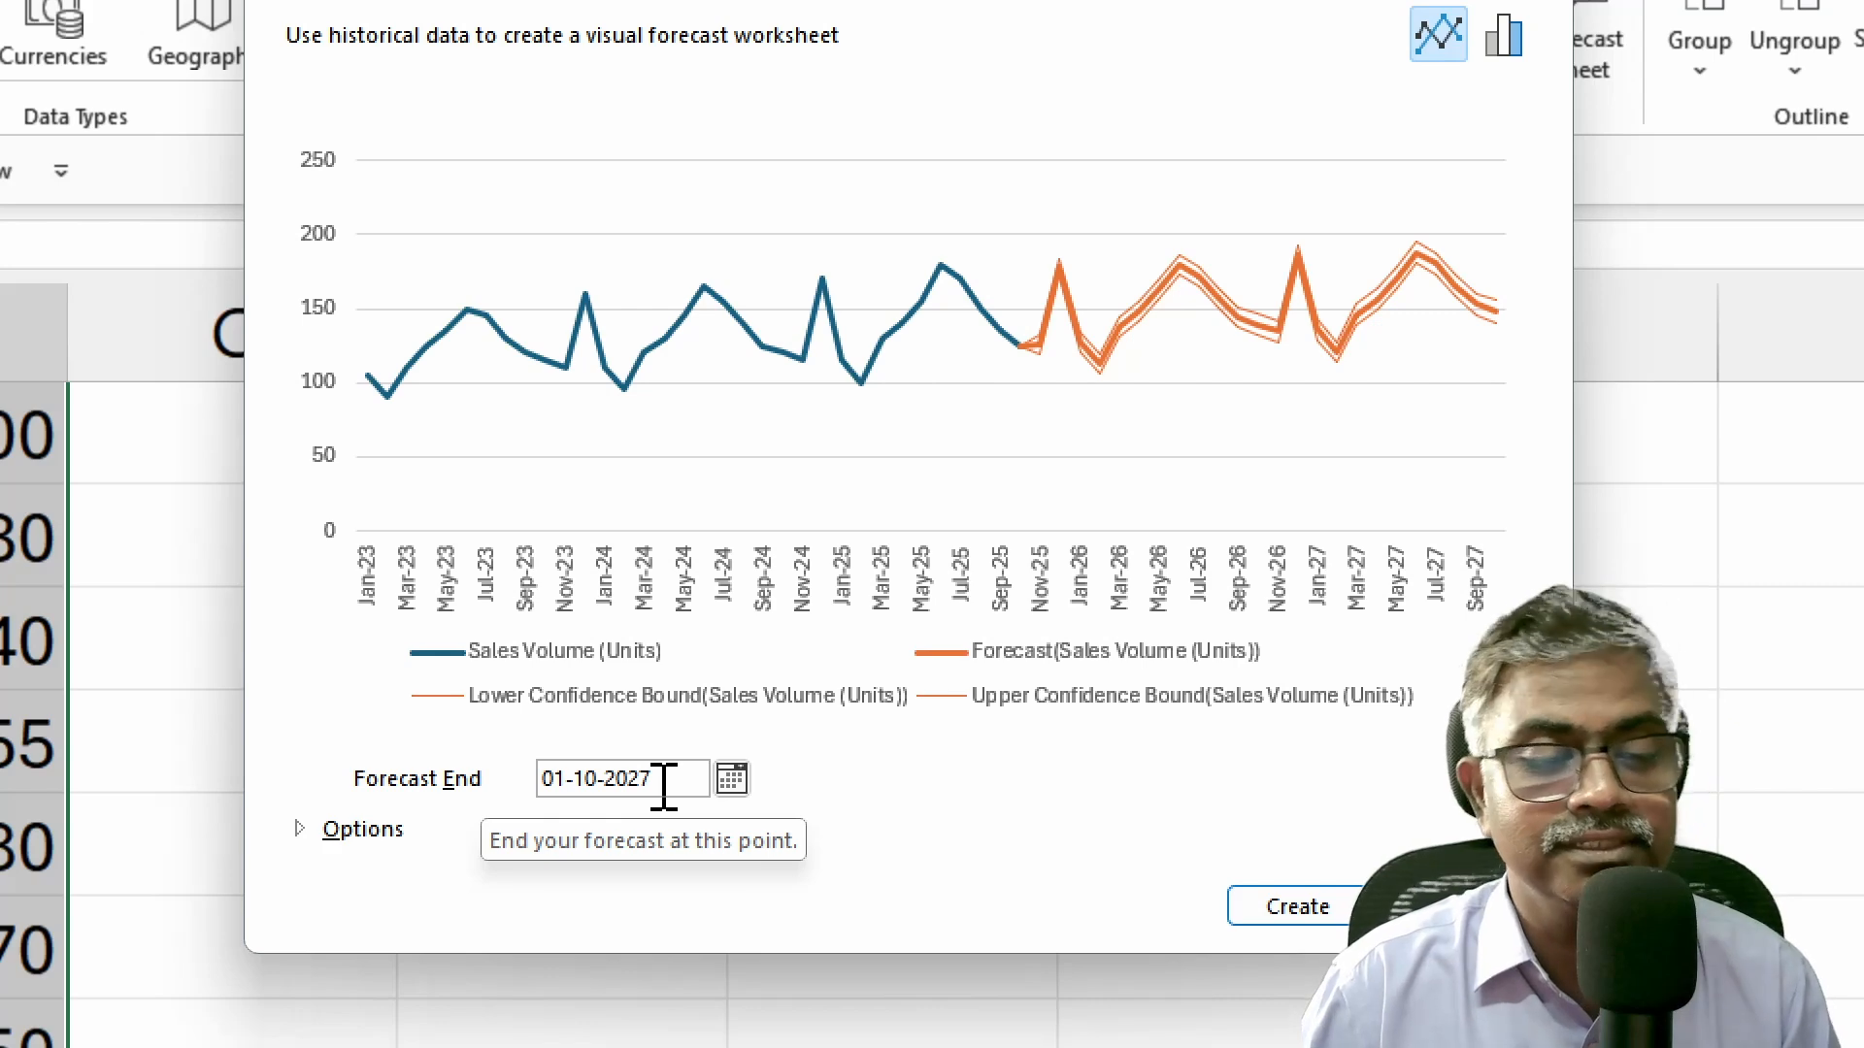
Create the forecast worksheet ending 01-10-2027 with a 95% confidence interval, automatically detected seasonality, interpolated missing points and averaged duplicates
{"action": "left_click", "coordinate": [733, 782]}
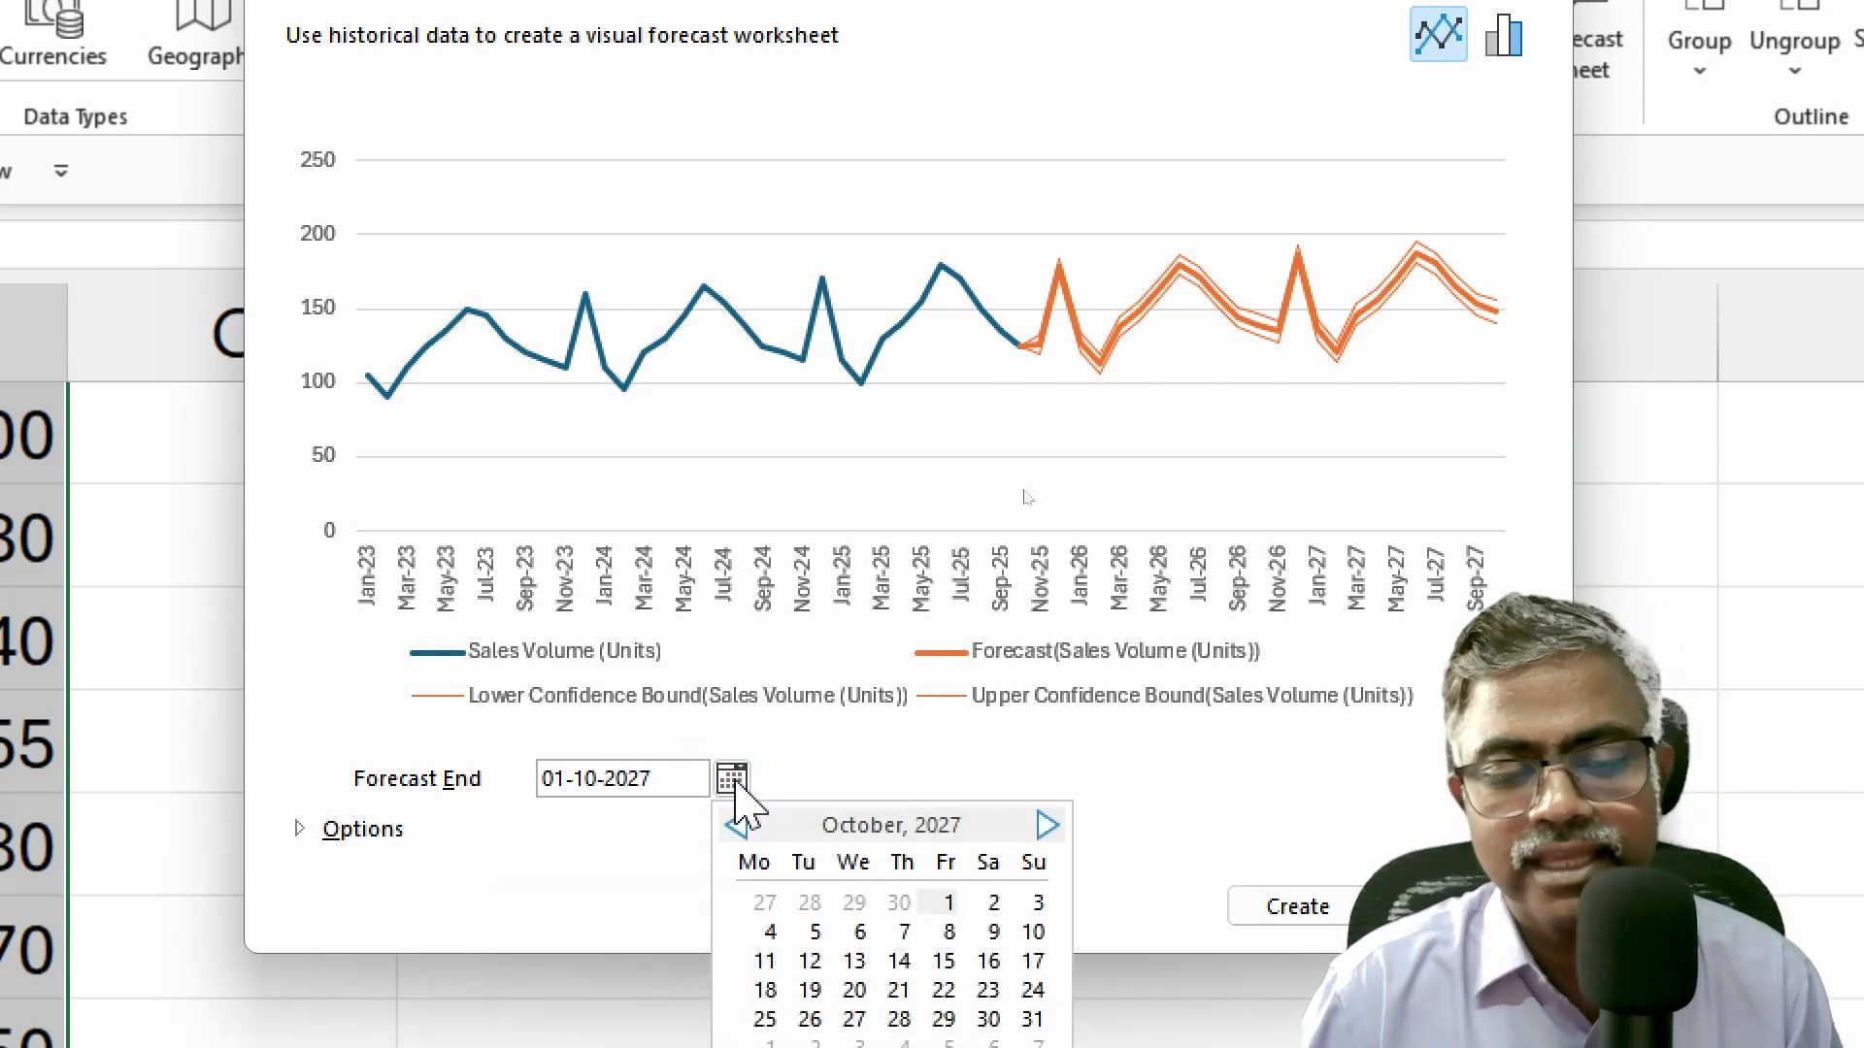
{"action": "left_click", "coordinate": [865, 770]}
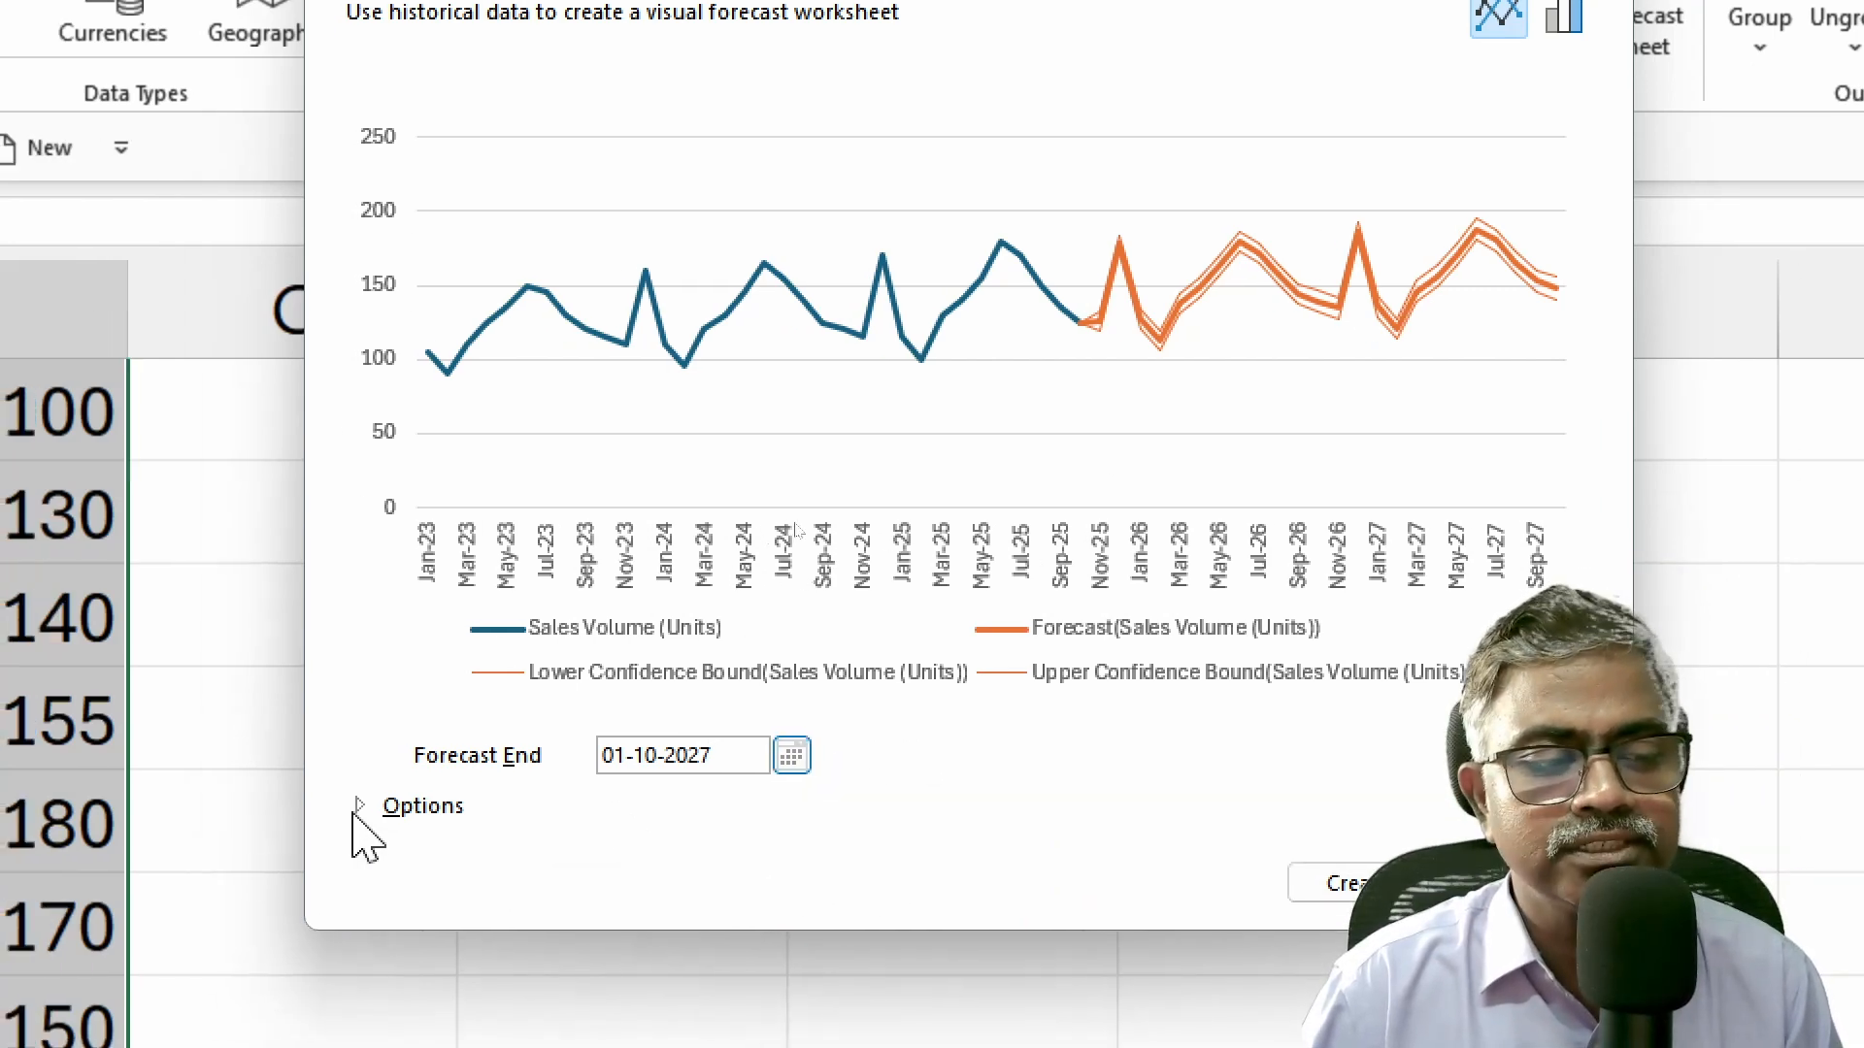
{"action": "left_click", "coordinate": [359, 807]}
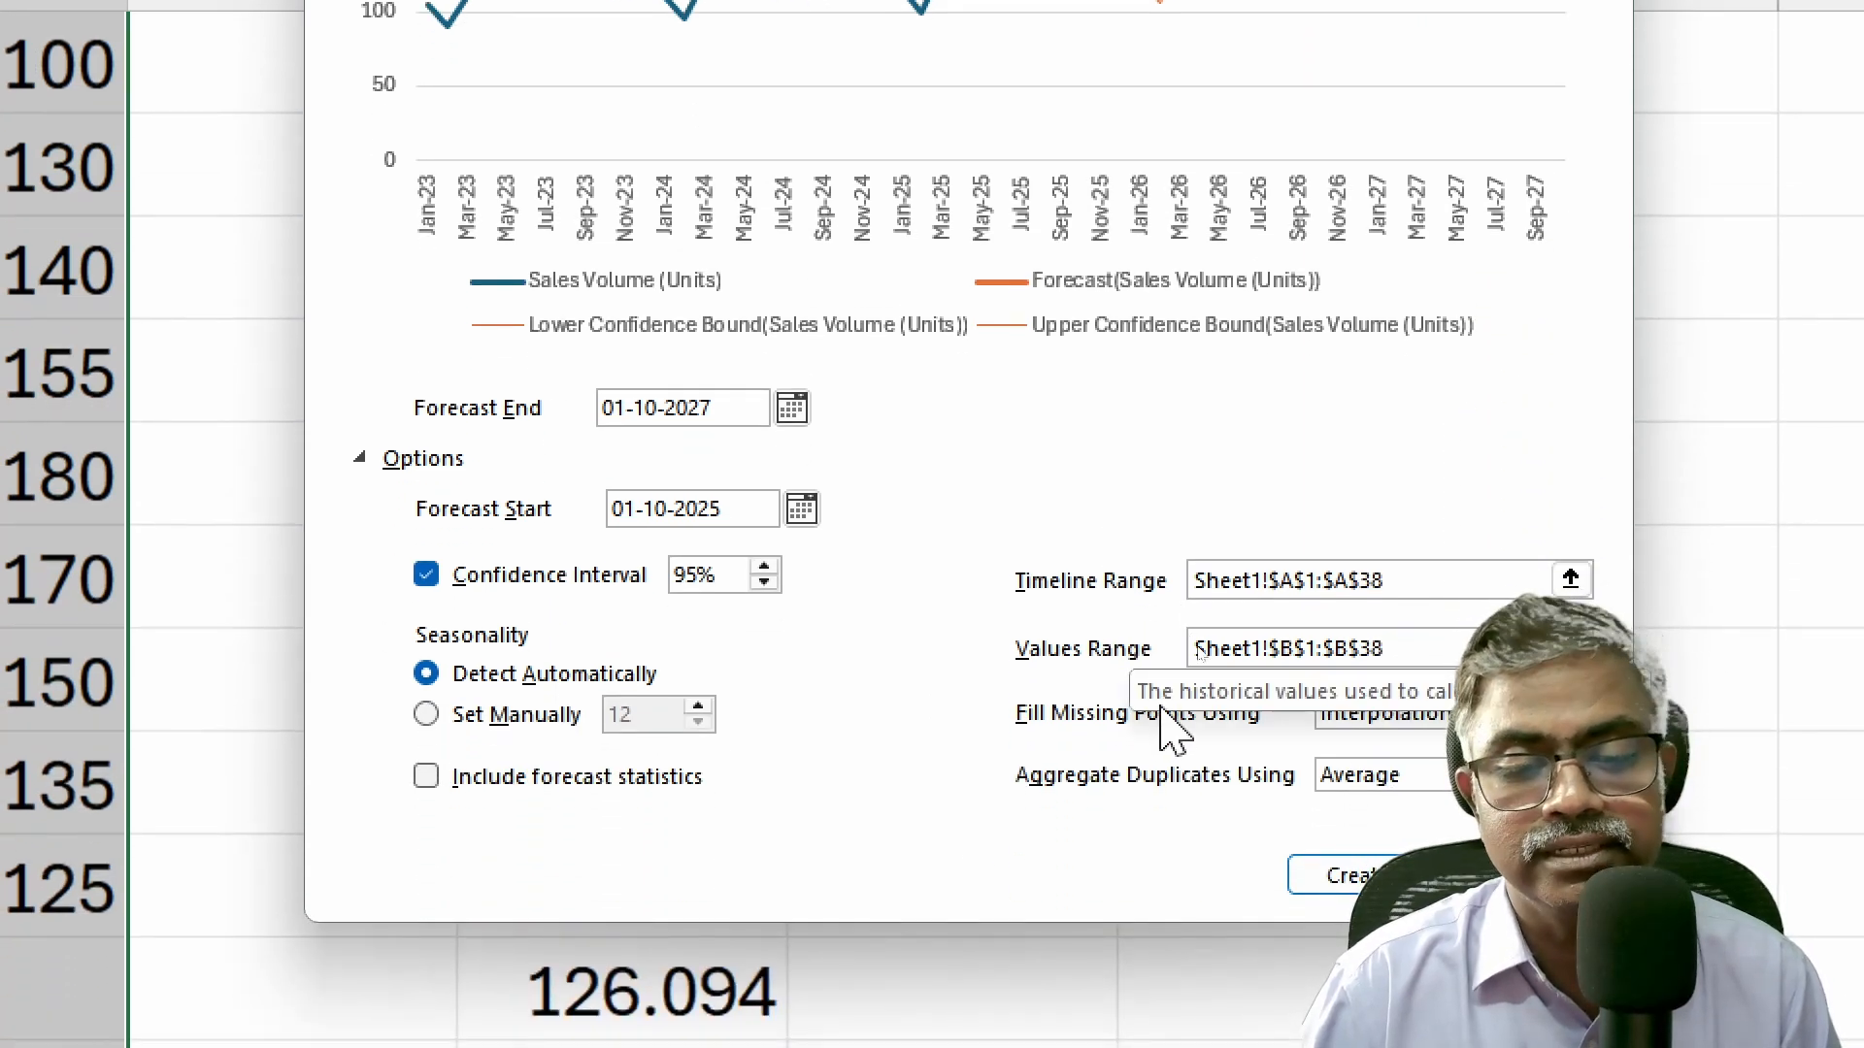
{"action": "left_click", "coordinate": [1400, 716]}
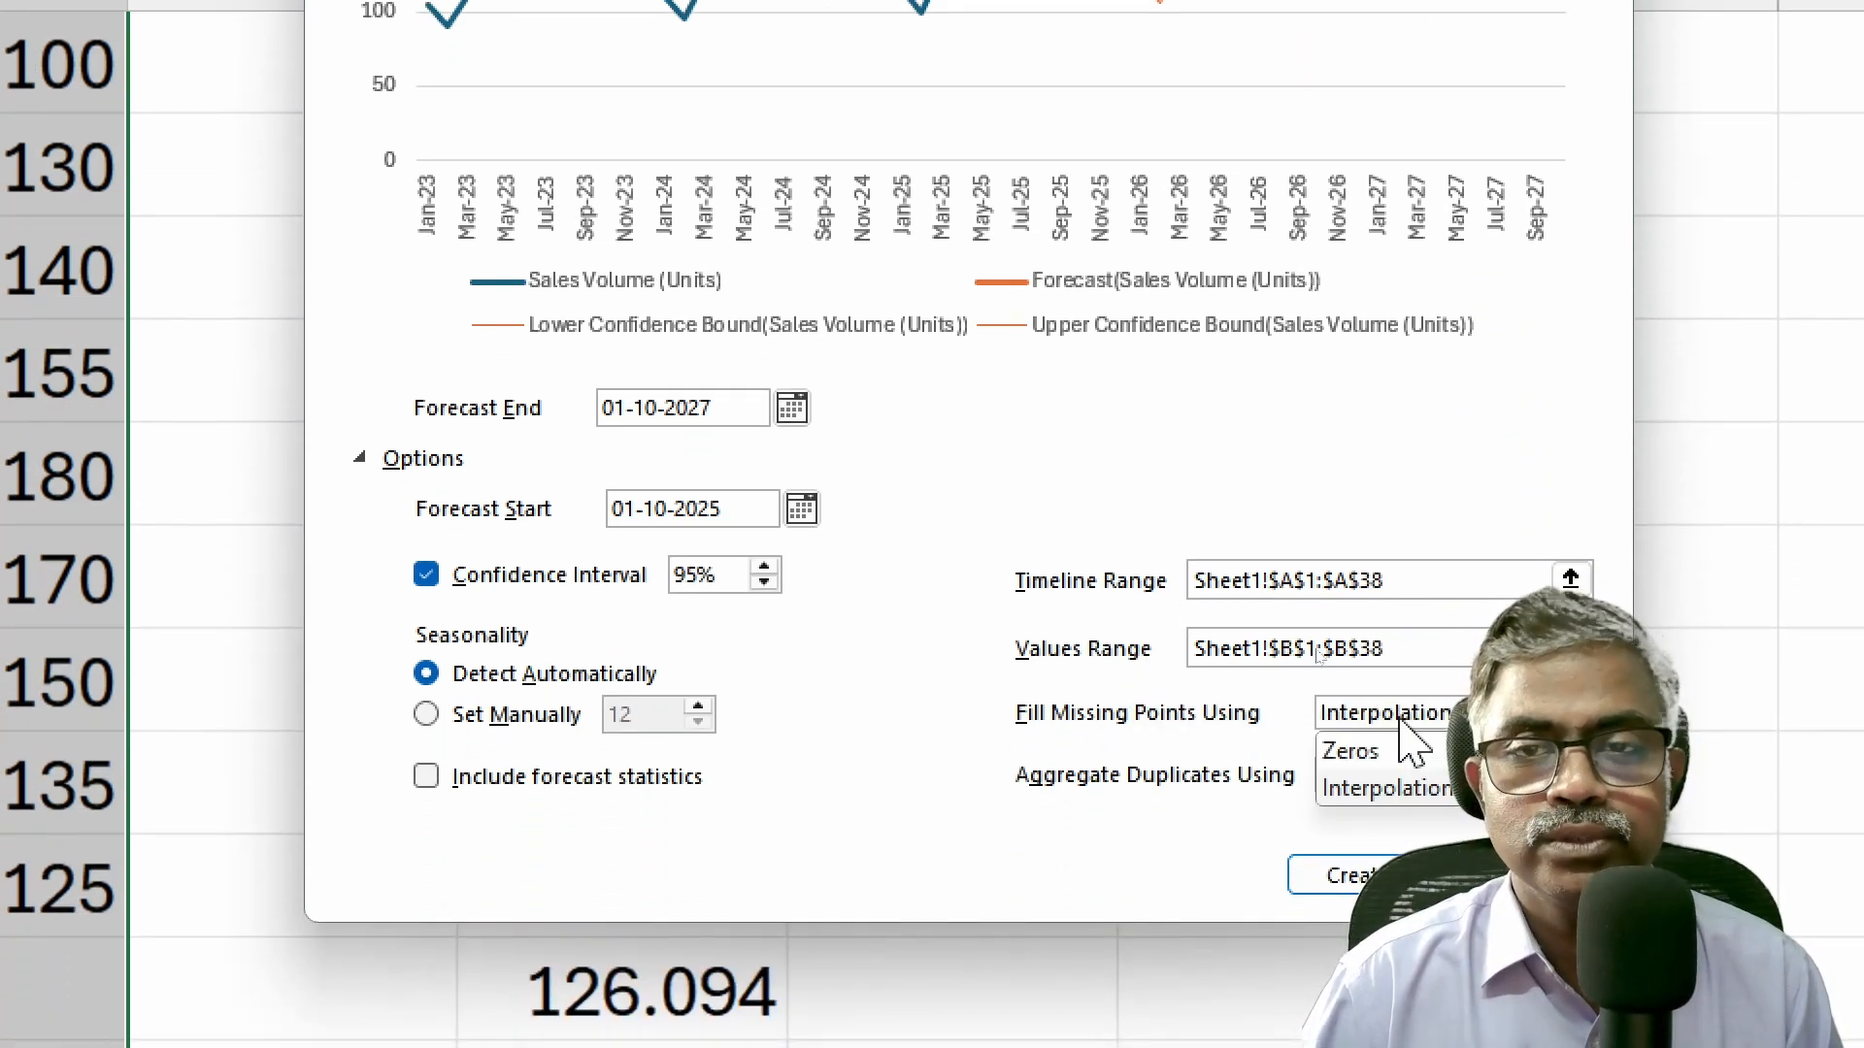
{"action": "left_click", "coordinate": [1400, 730]}
{"action": "left_click", "coordinate": [1419, 719]}
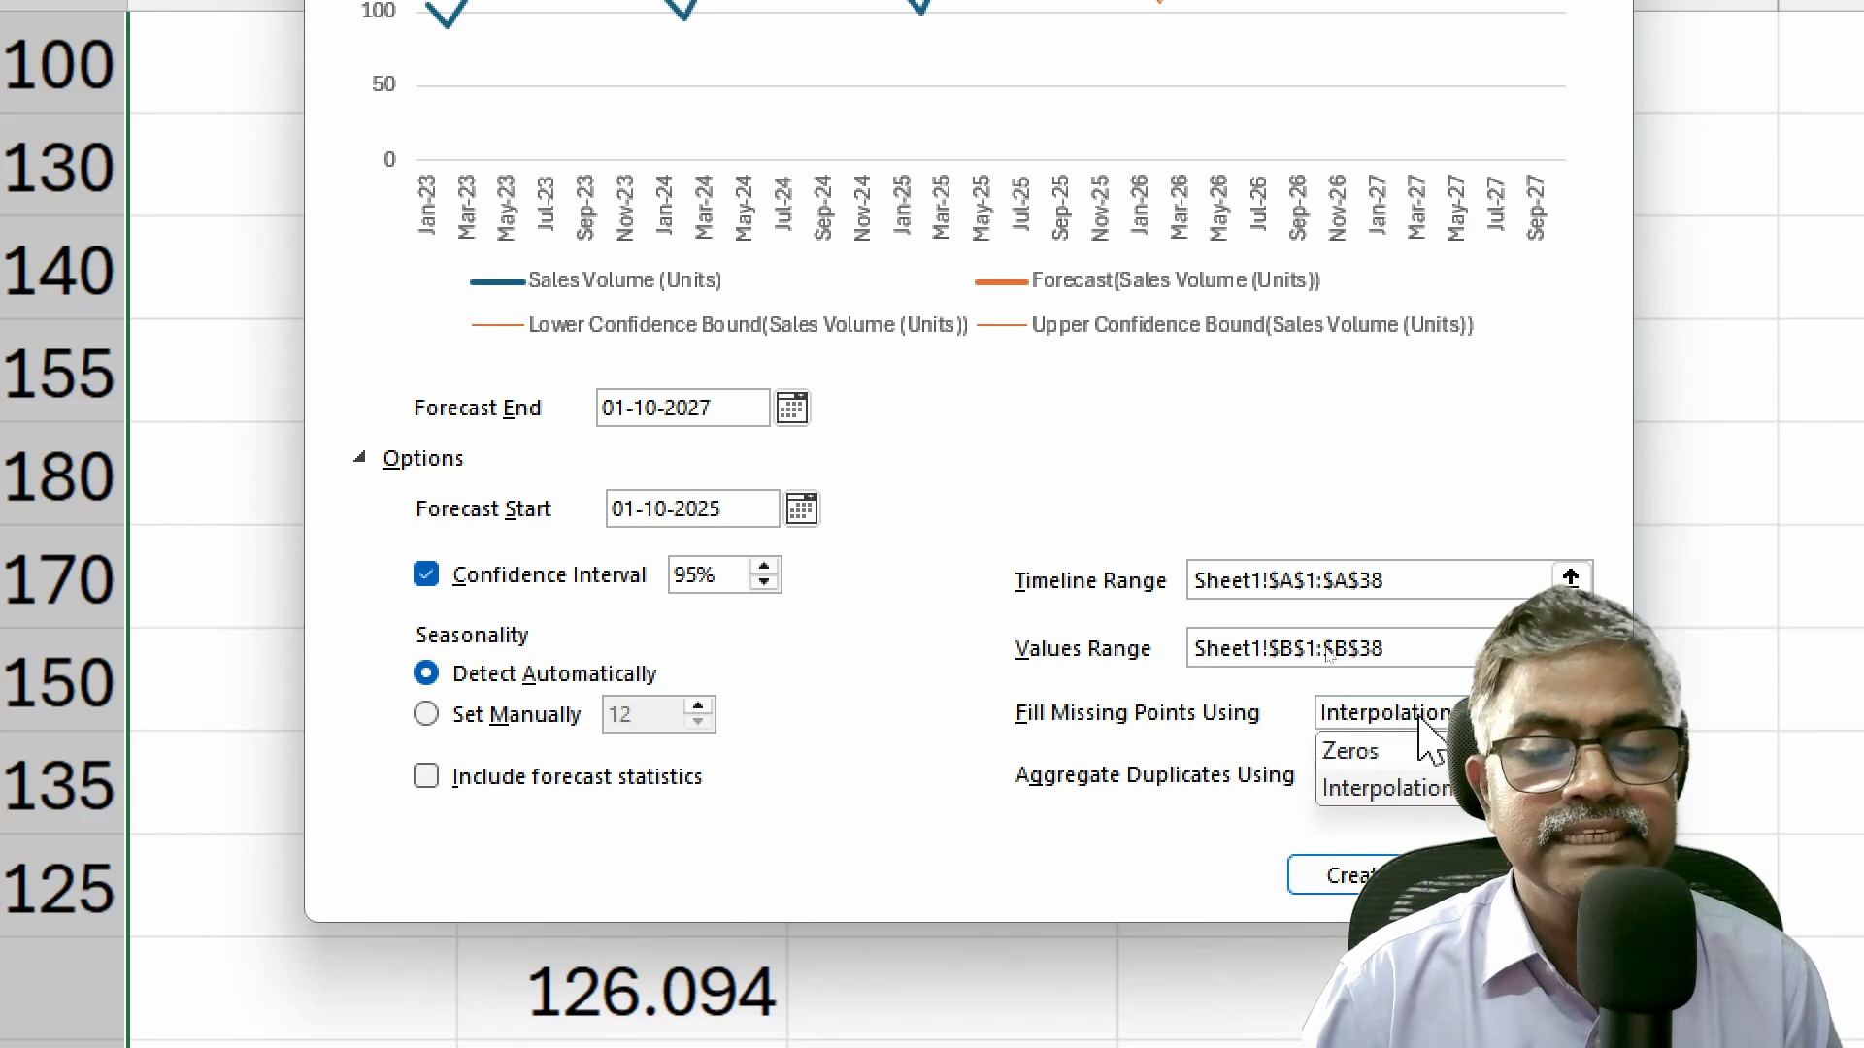
{"action": "left_click", "coordinate": [1419, 719]}
{"action": "left_click", "coordinate": [1447, 786]}
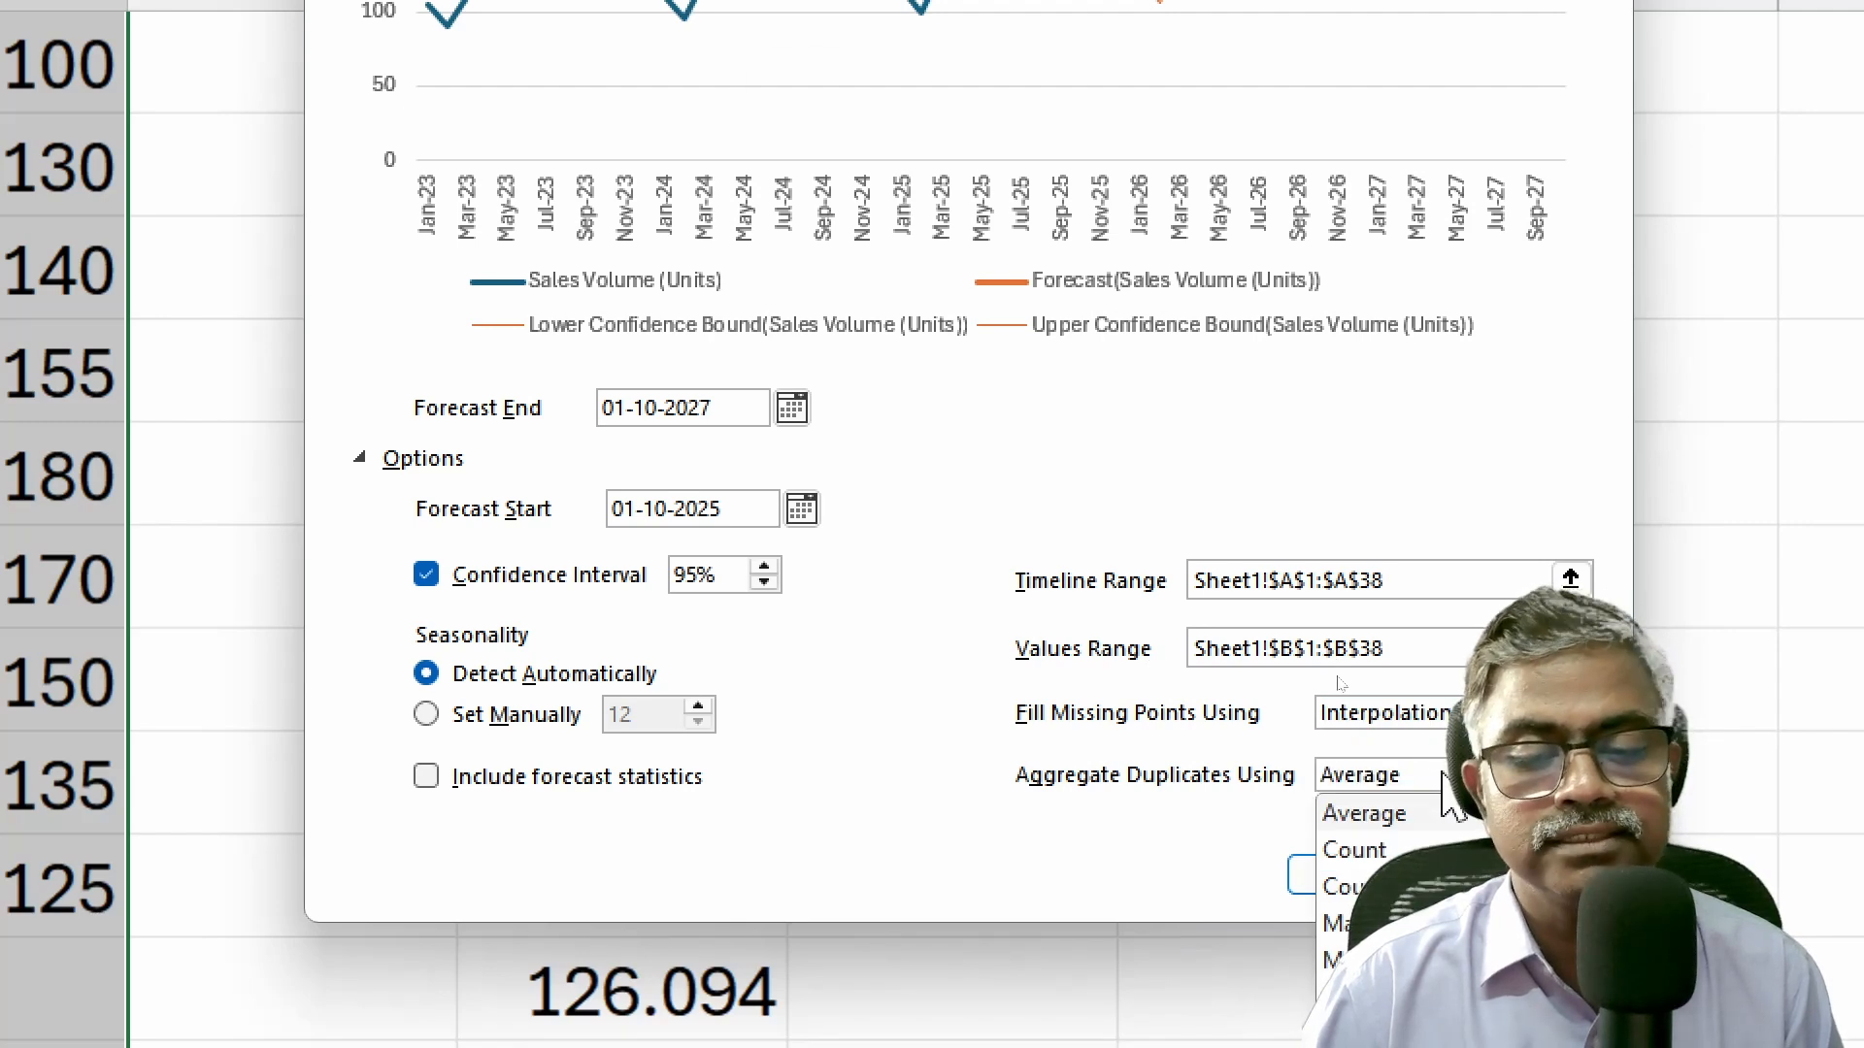
{"action": "left_click", "coordinate": [1443, 775]}
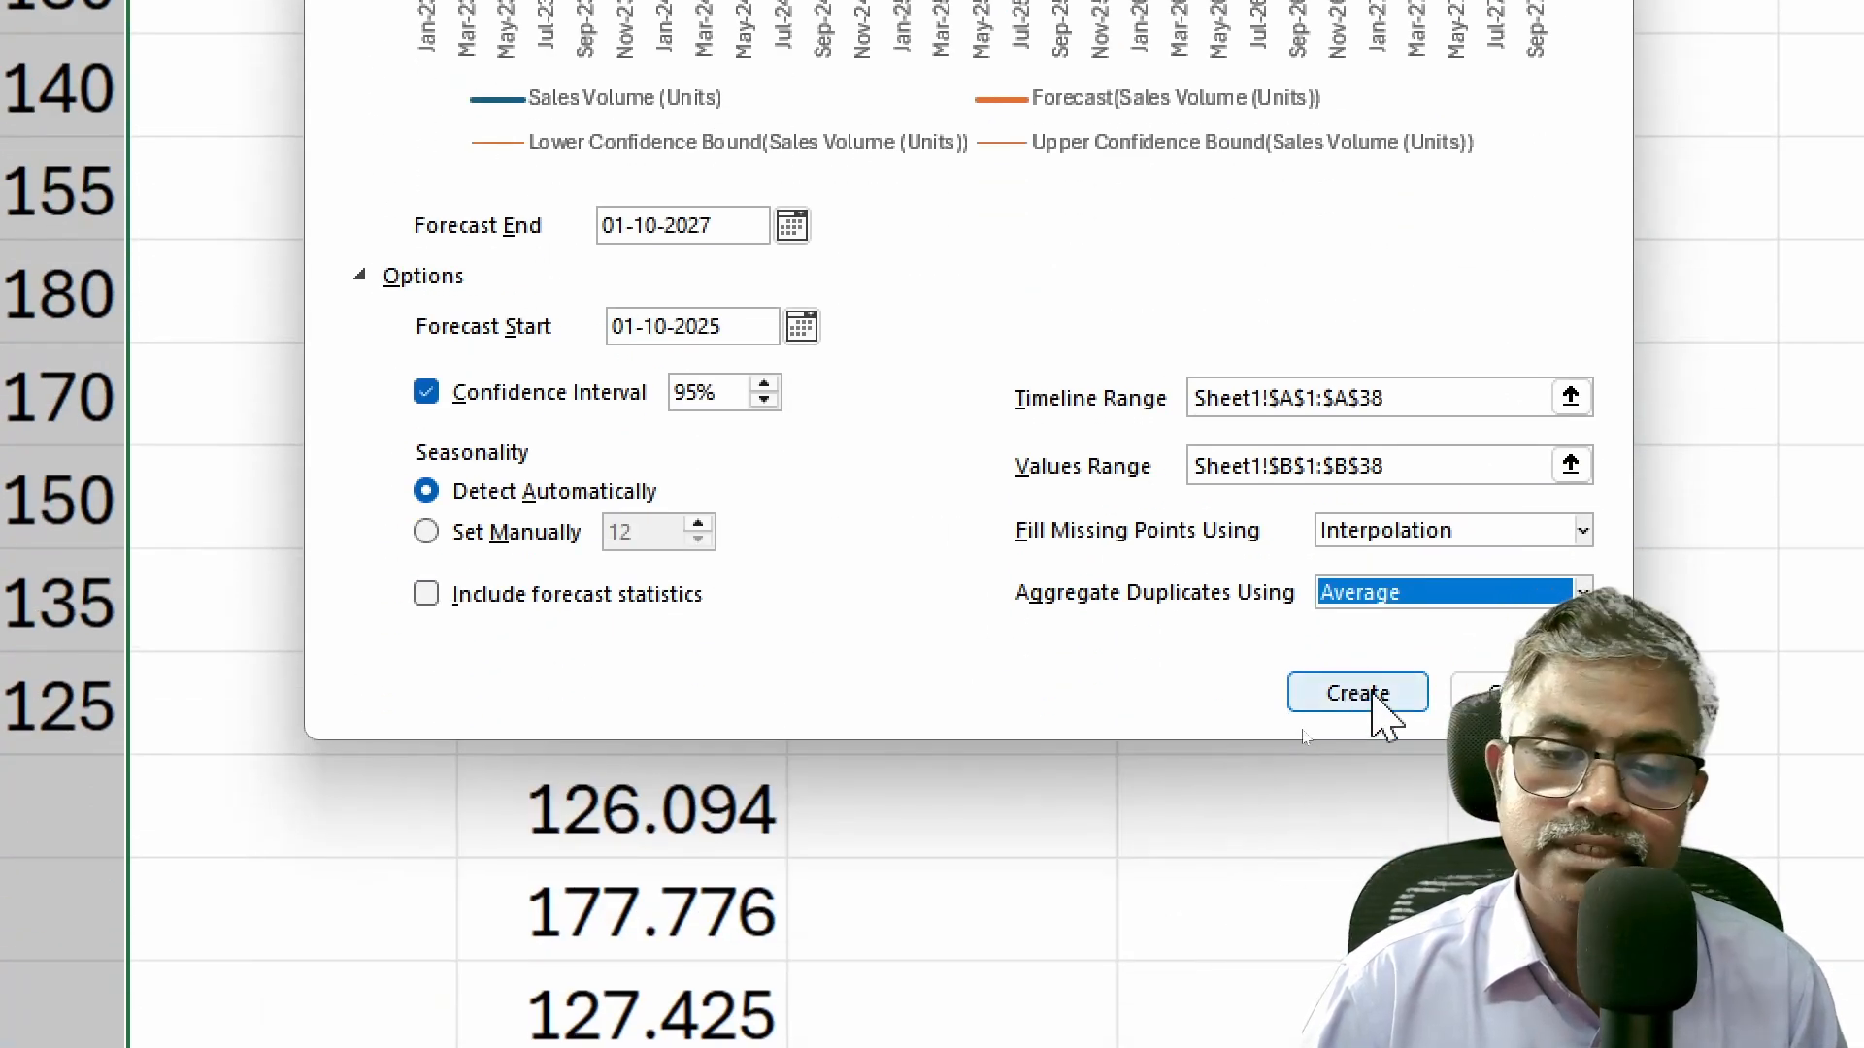
{"action": "left_click", "coordinate": [1364, 695]}
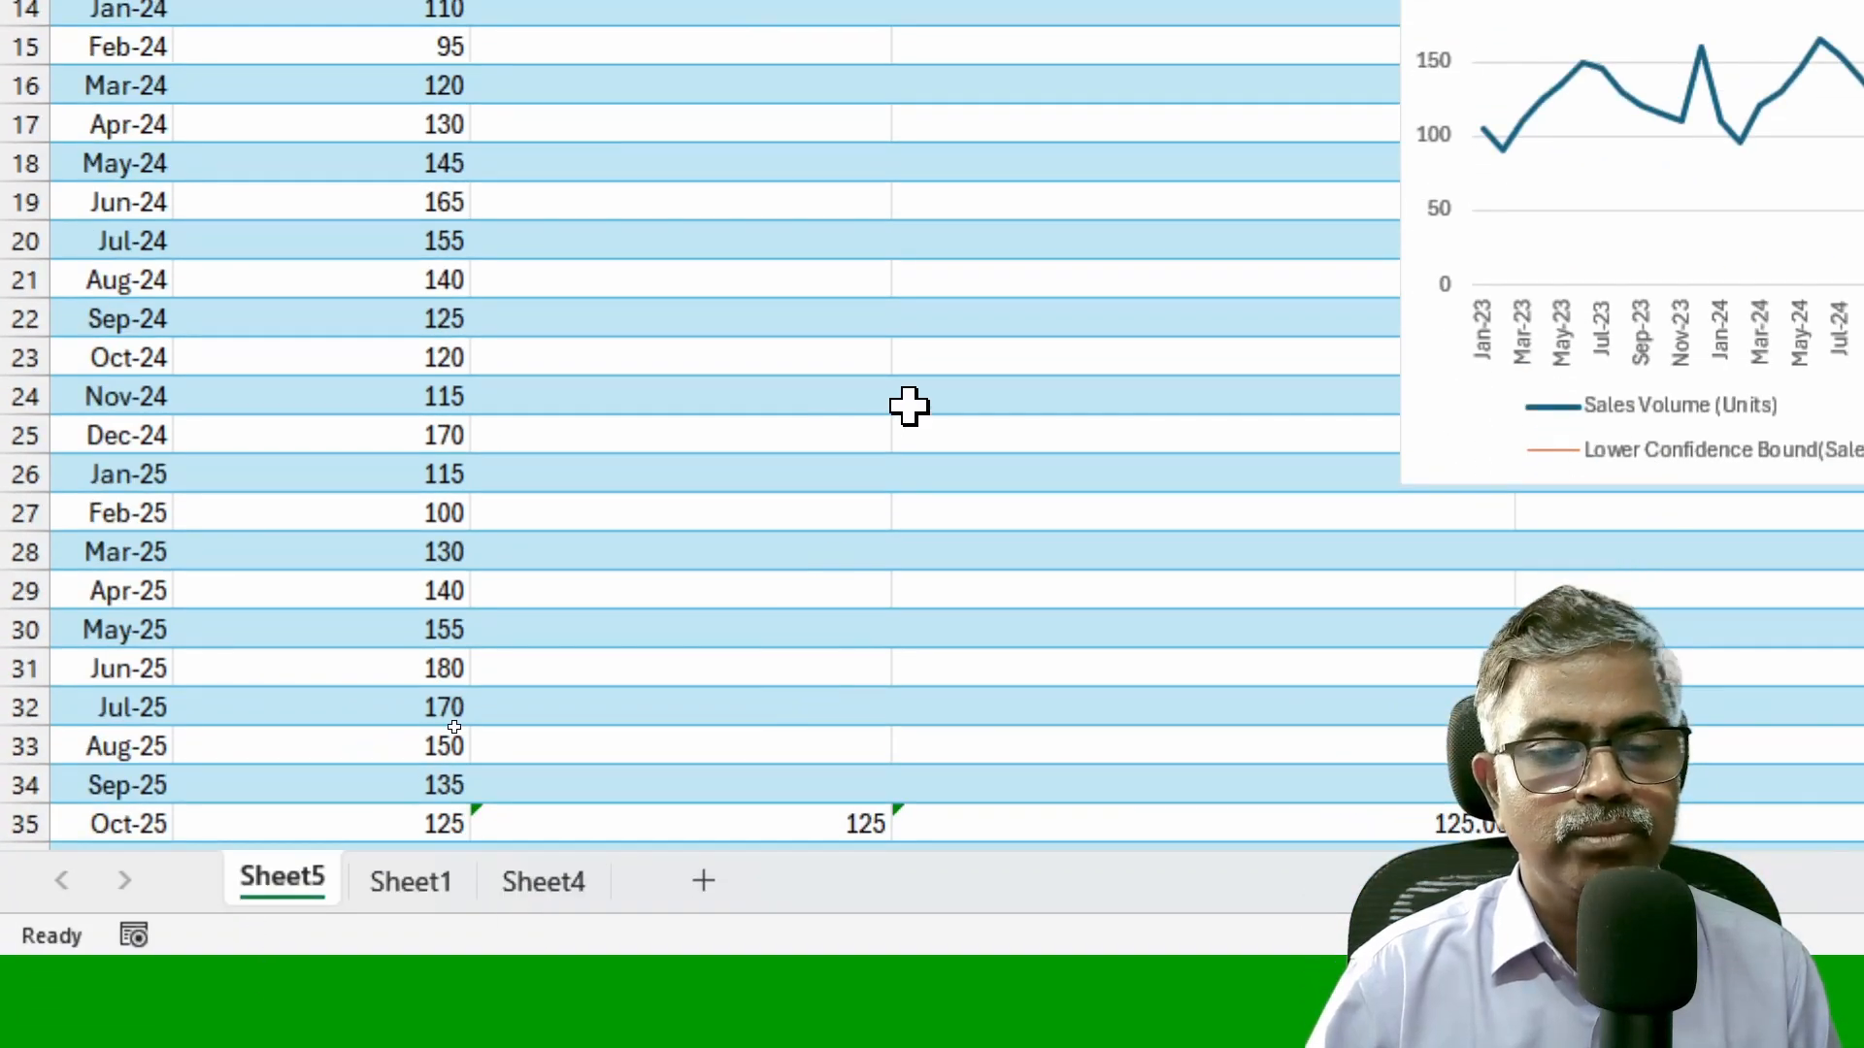
Copy the Nov-25 to Jan-26 forecasts from C36:C38 of Sheet5 and paste them as values into E36:E38 of Sheet1
{"action": "scroll", "coordinate": [907, 404], "scroll_direction": "down", "scroll_amount": 5}
{"action": "scroll", "coordinate": [906, 404], "scroll_direction": "down", "scroll_amount": 1}
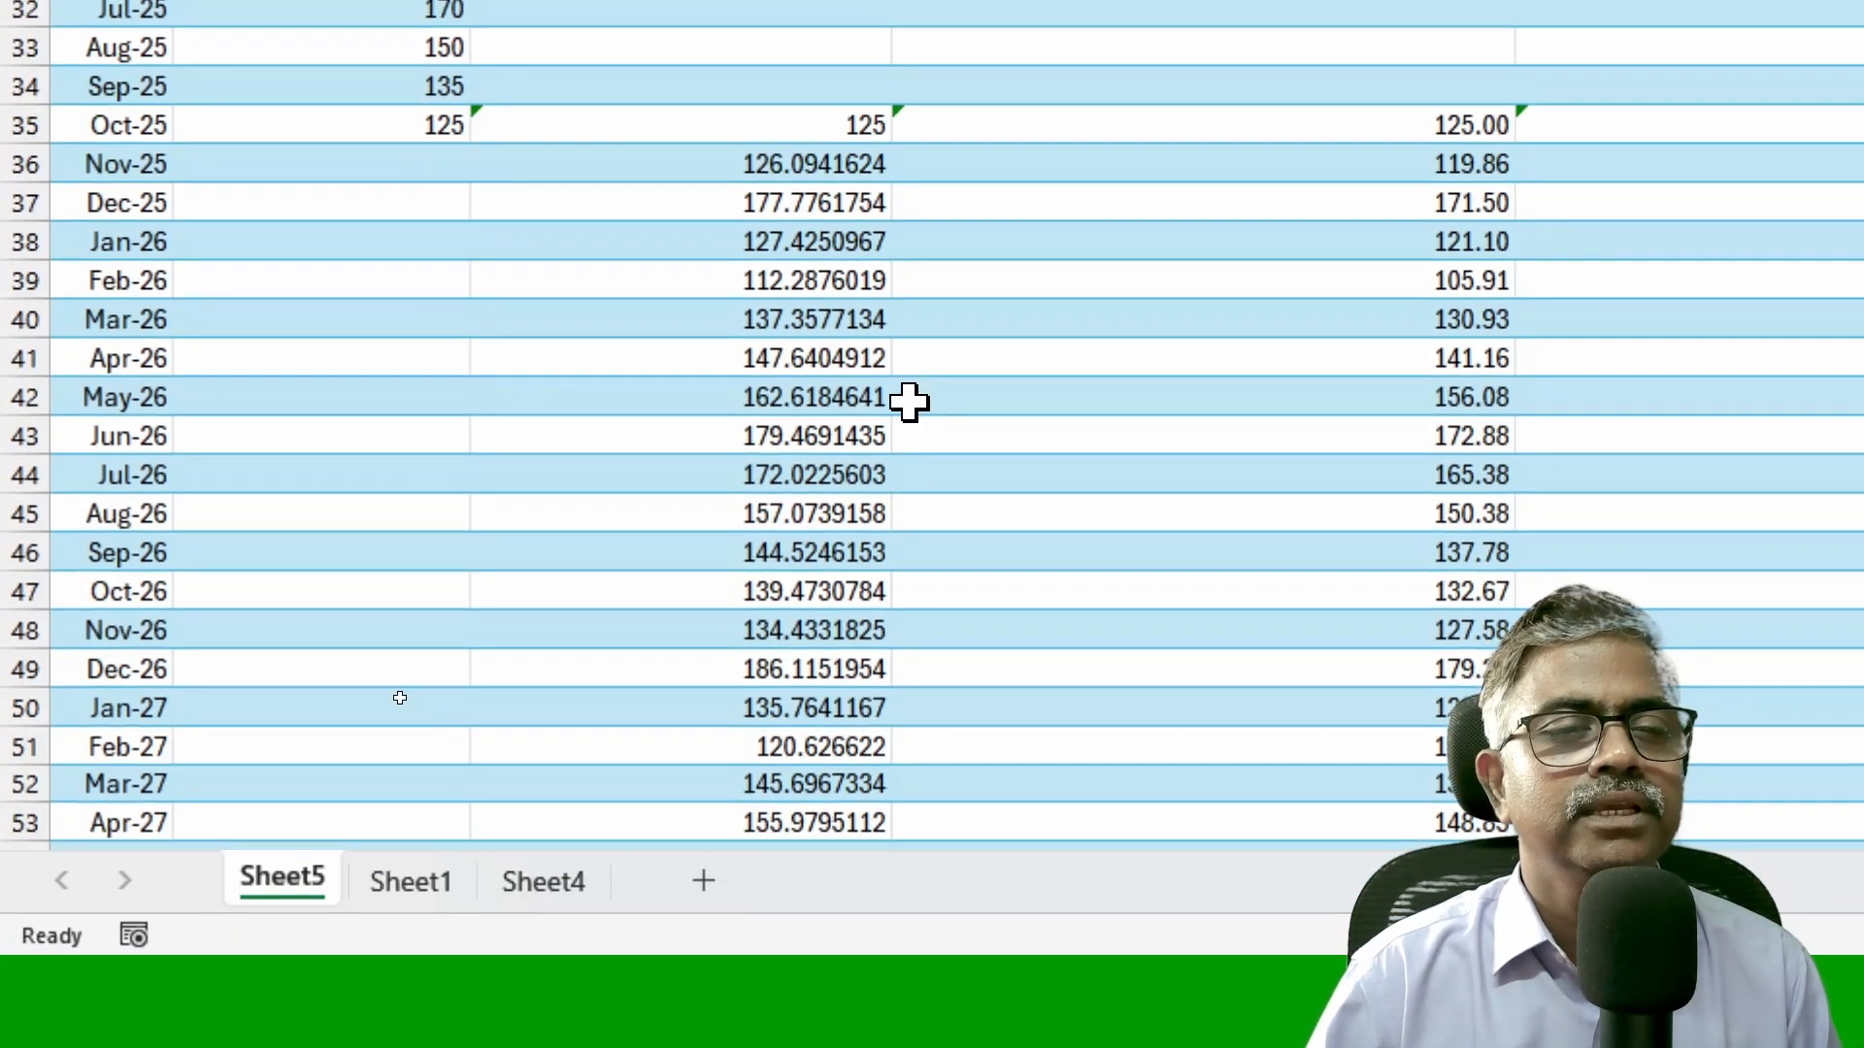
{"action": "left_click_drag", "start_coordinate": [790, 162], "coordinate": [790, 246]}
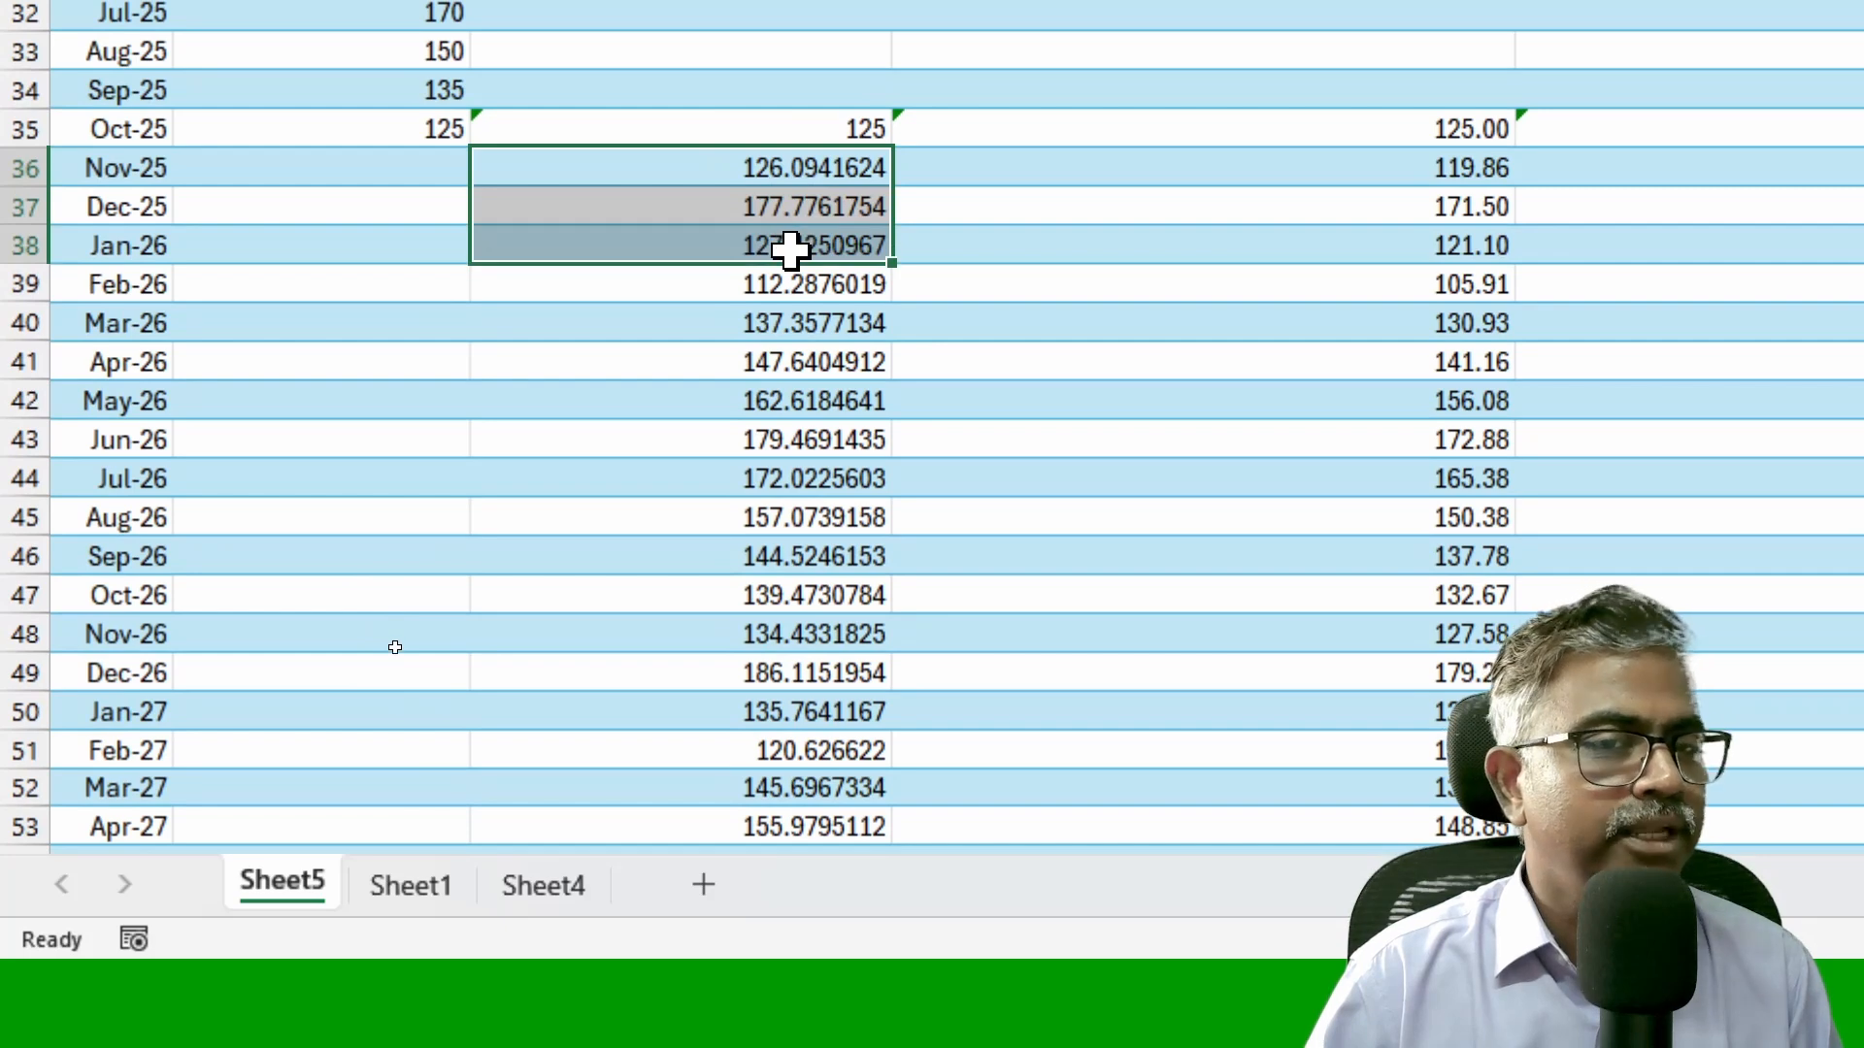
{"action": "key", "text": "ctrl+c"}
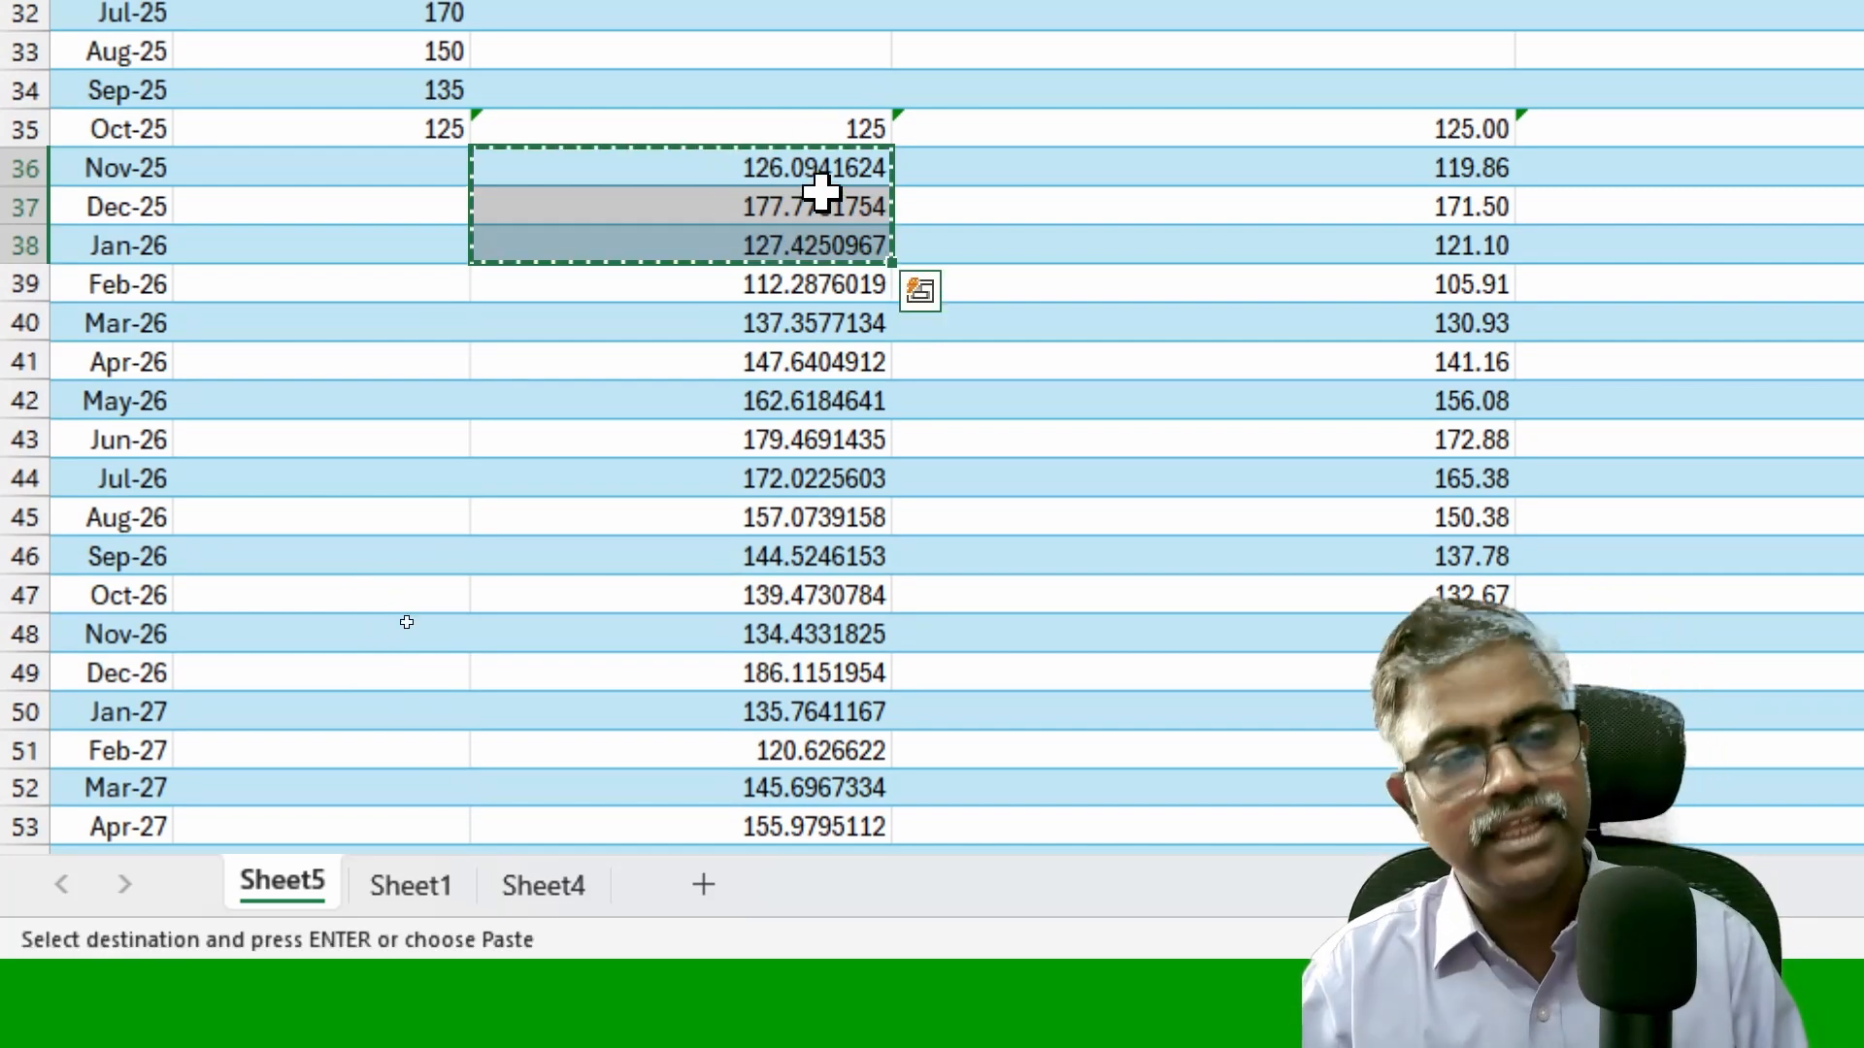
{"action": "left_click", "coordinate": [427, 886]}
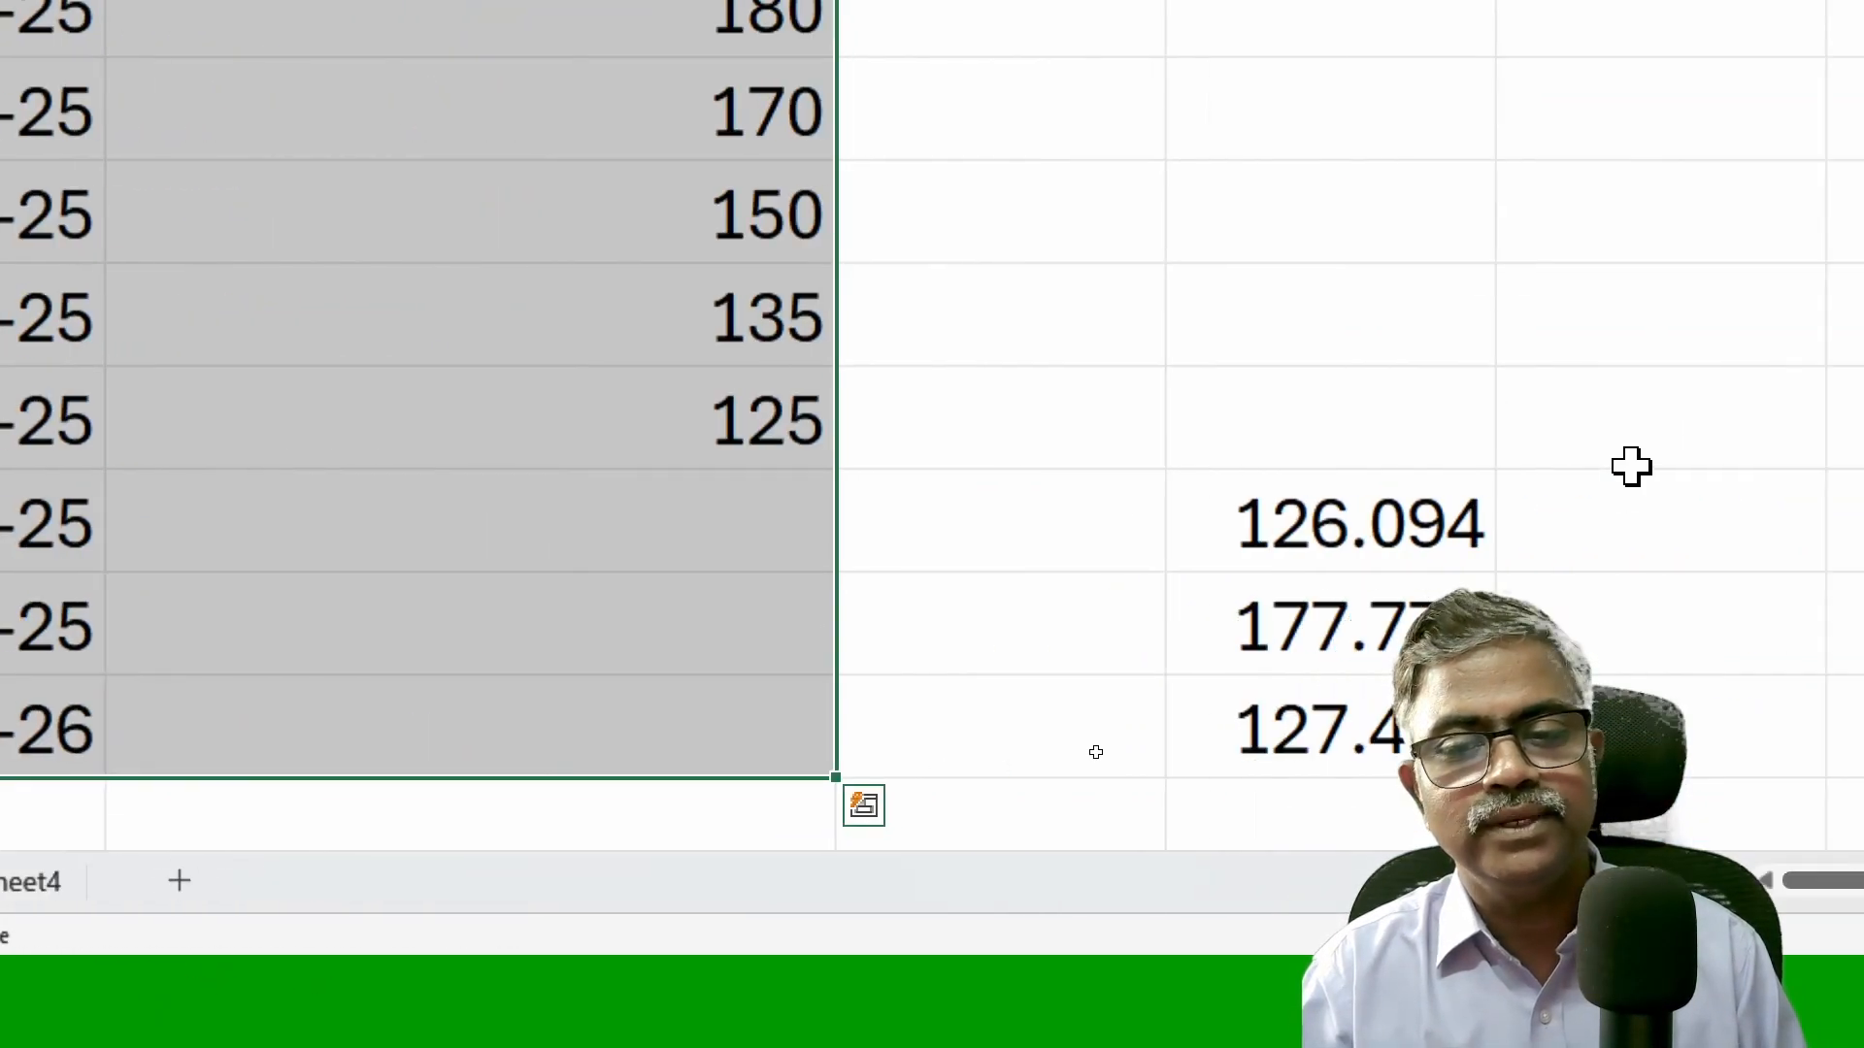
{"action": "left_click", "coordinate": [1589, 516]}
{"action": "key", "text": "ctrl+alt+v"}
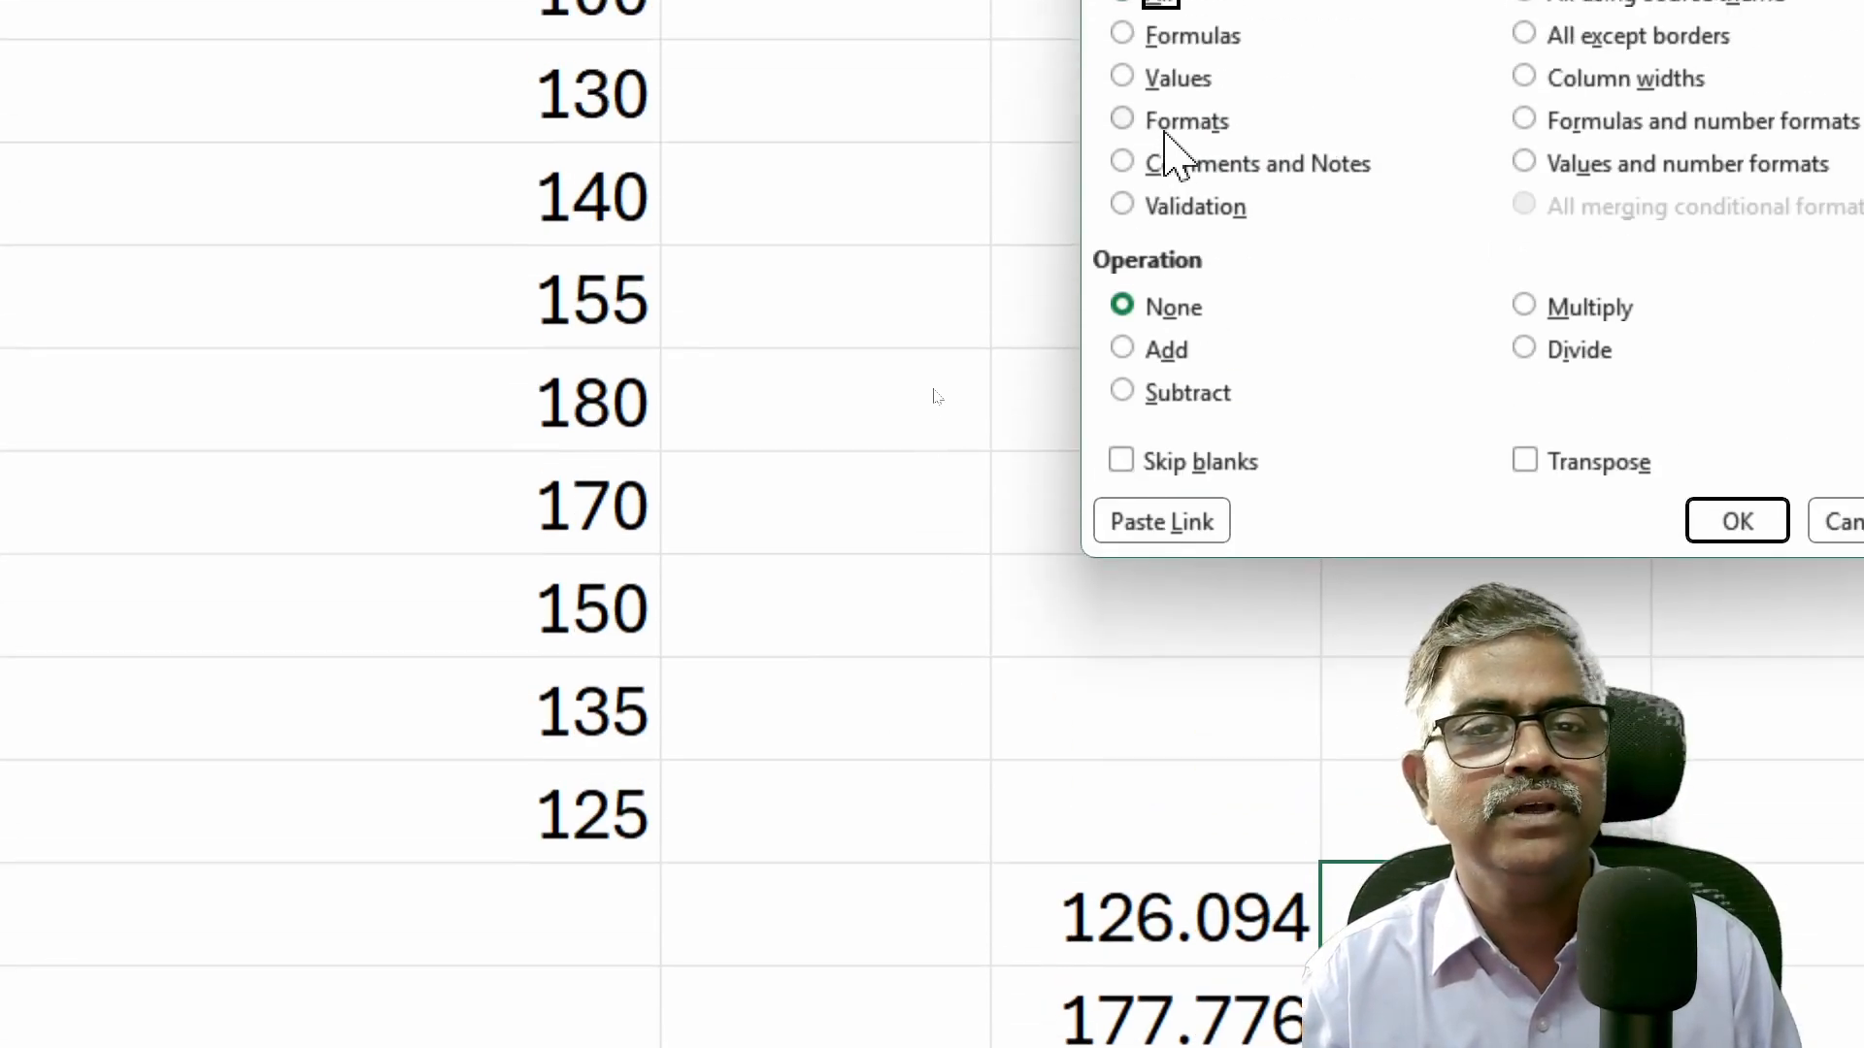
{"action": "left_click", "coordinate": [1184, 152]}
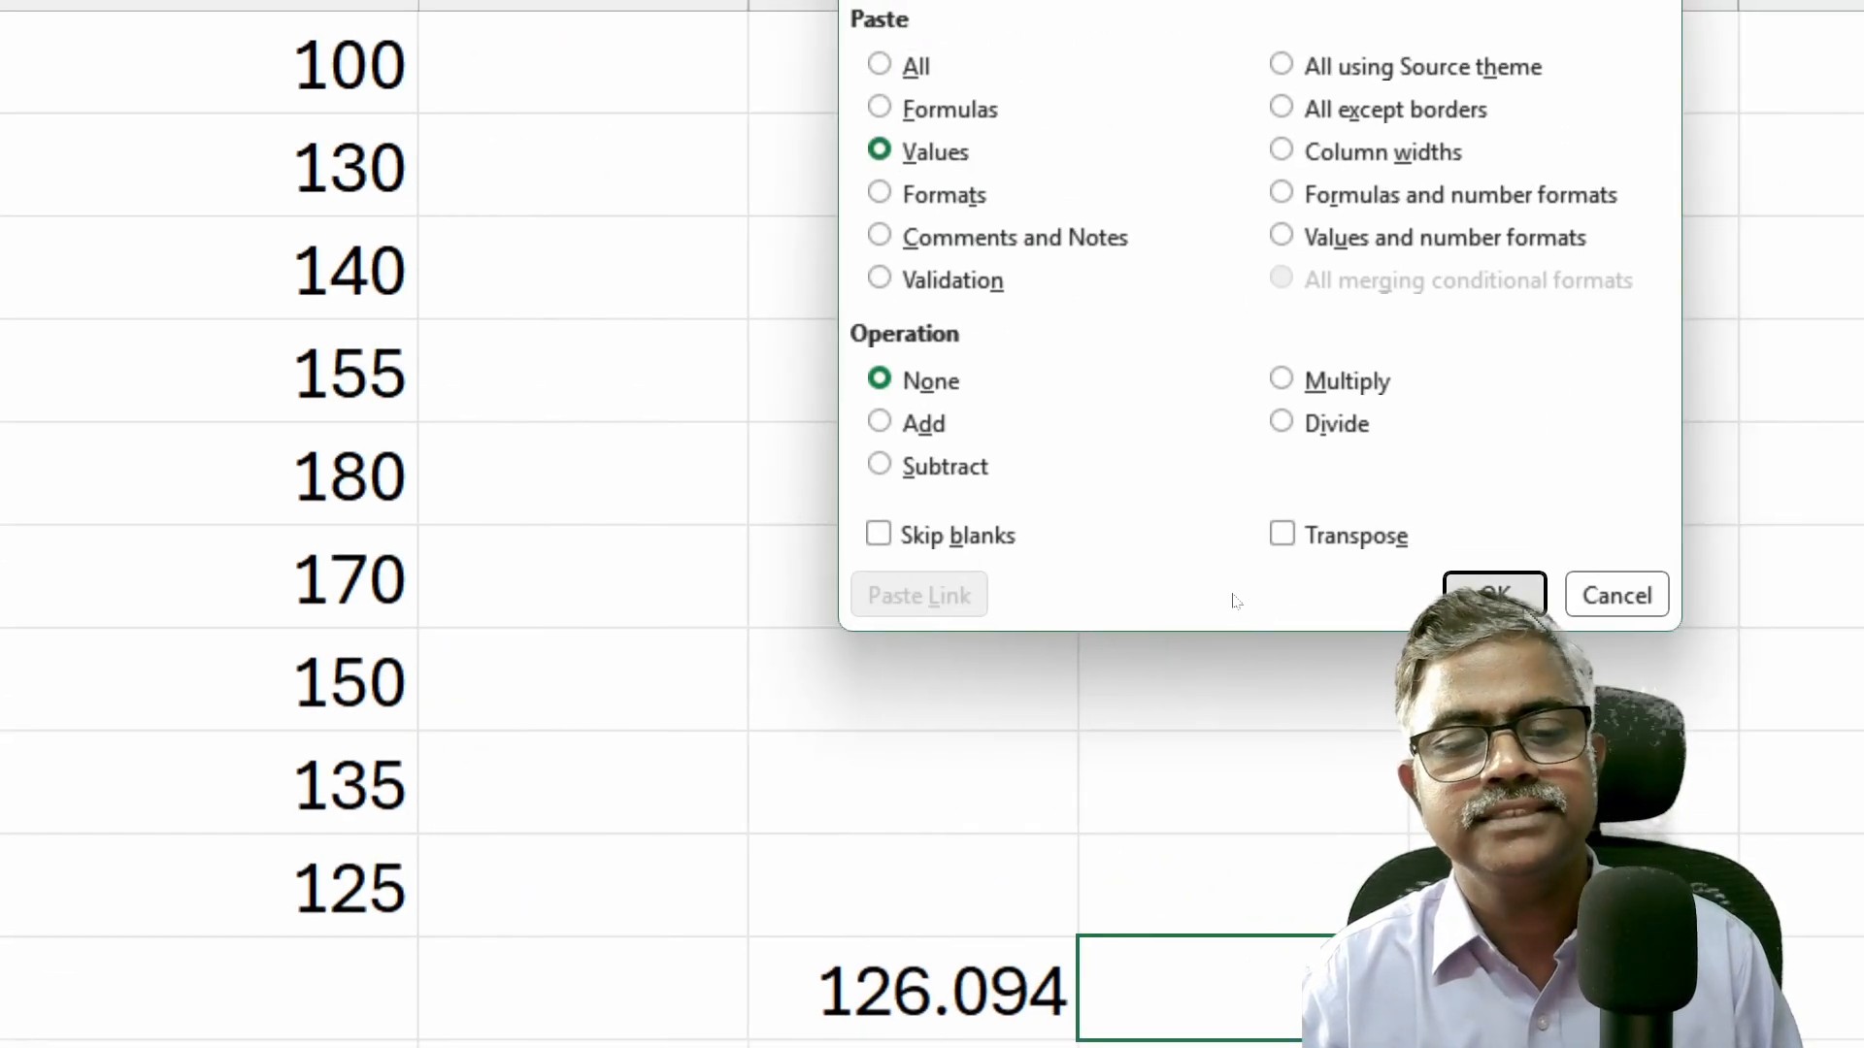
{"action": "left_click", "coordinate": [1518, 608]}
Compare the FORECAST.ETS results in D36:D38 with the Forecast Sheet values in E36:E38
{"action": "scroll", "coordinate": [1238, 746], "scroll_direction": "down", "scroll_amount": 2}
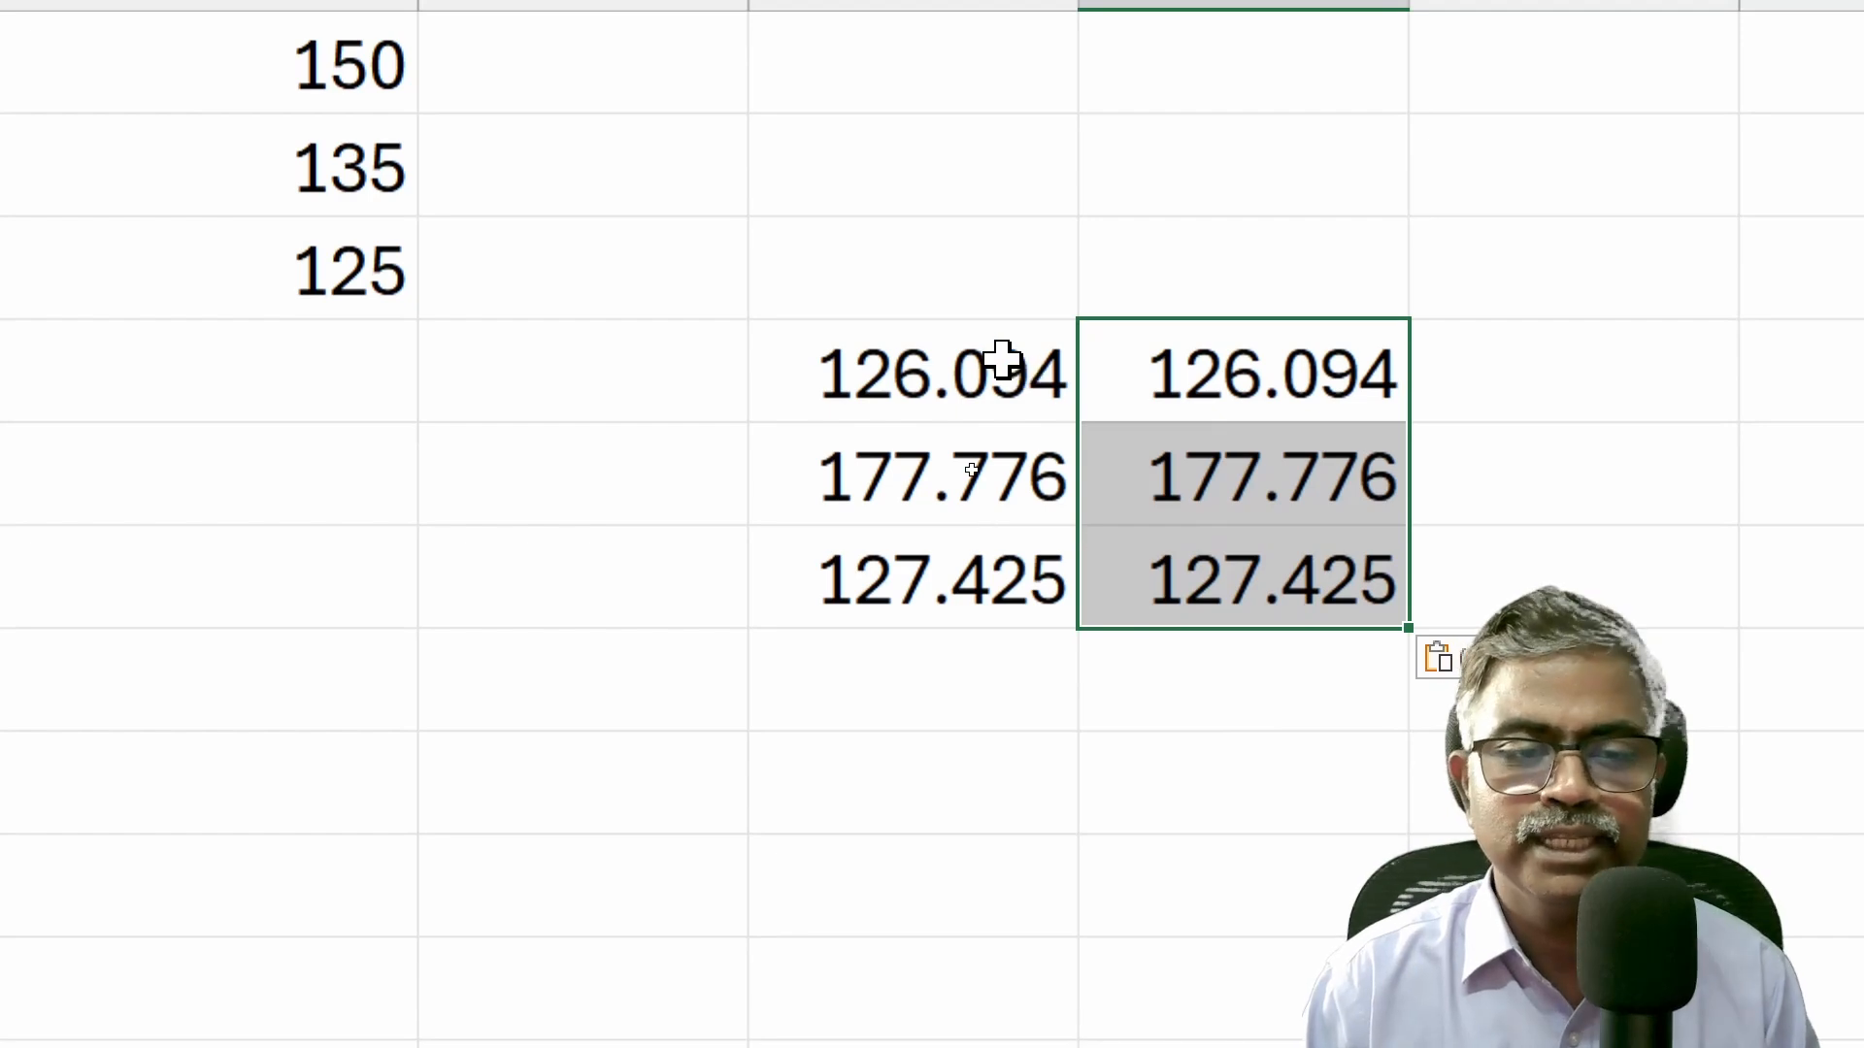
{"action": "left_click_drag", "start_coordinate": [1001, 362], "coordinate": [986, 548]}
{"action": "left_click", "coordinate": [996, 370]}
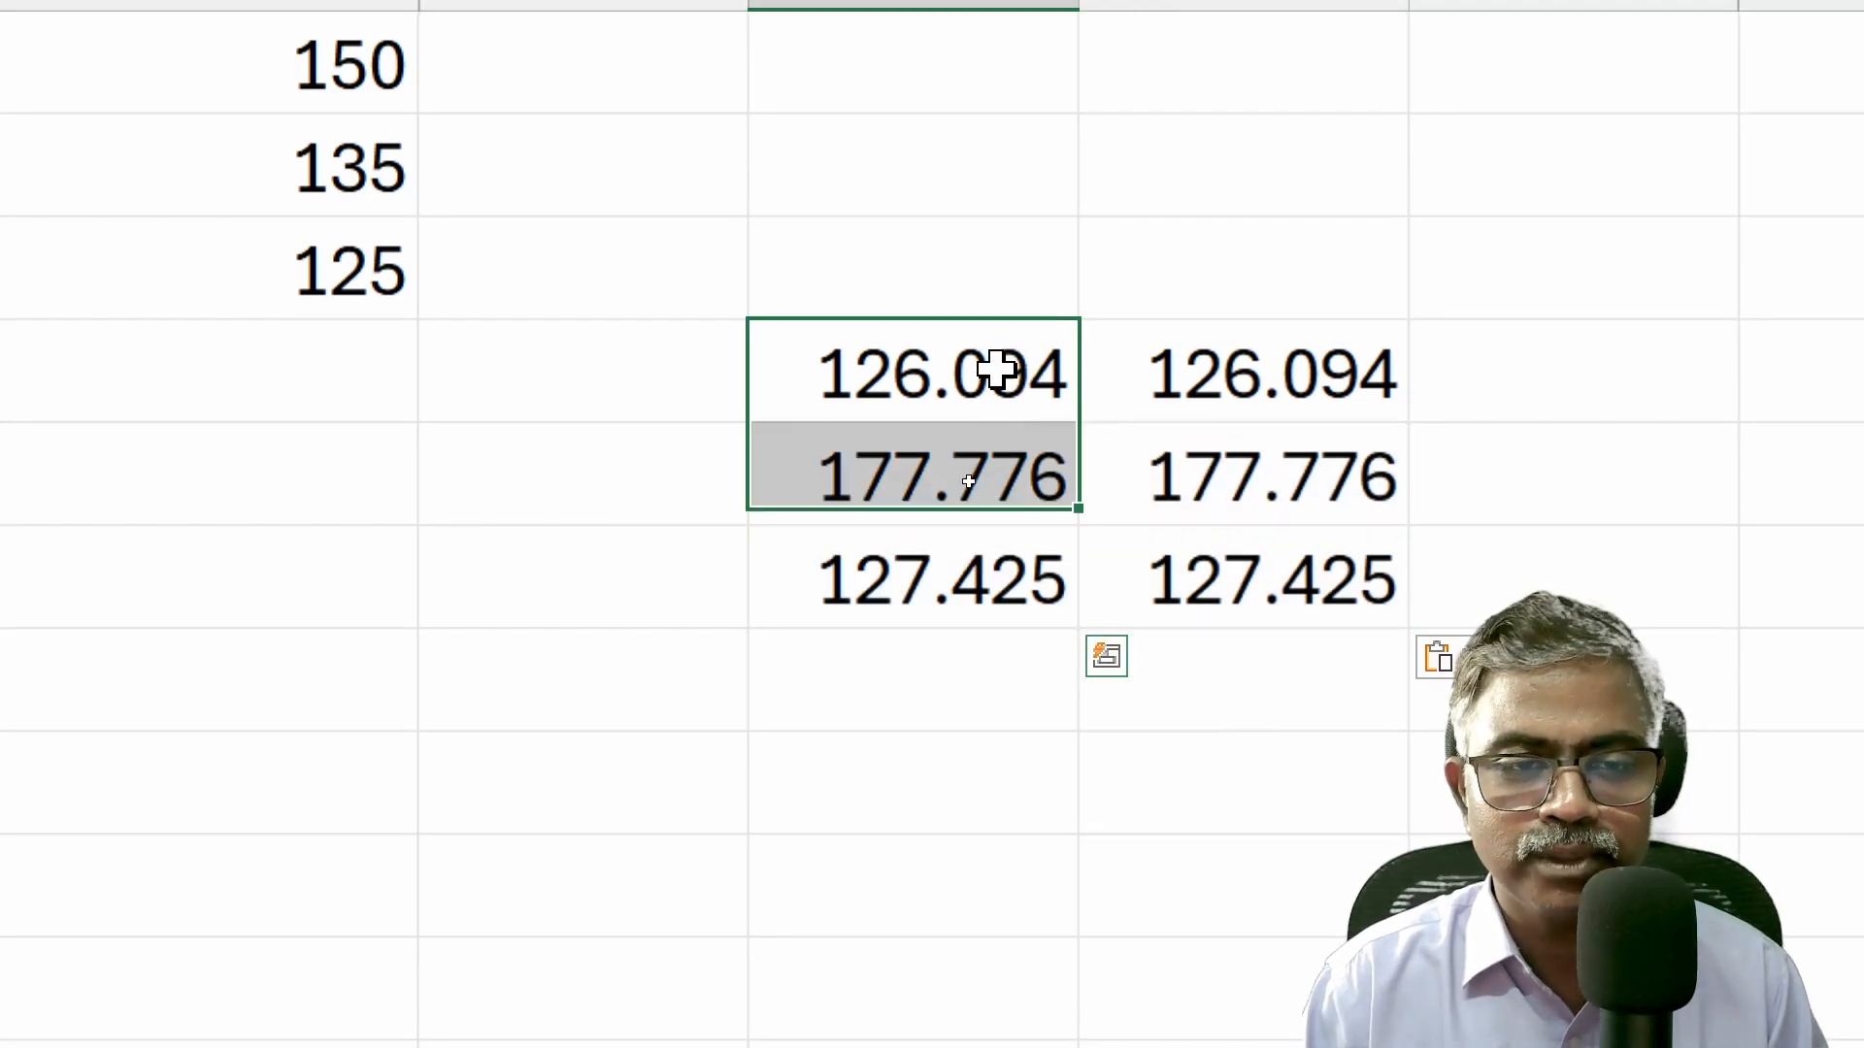
{"action": "left_click_drag", "start_coordinate": [996, 370], "coordinate": [998, 553]}
{"action": "left_click_drag", "start_coordinate": [1290, 383], "coordinate": [1290, 553]}
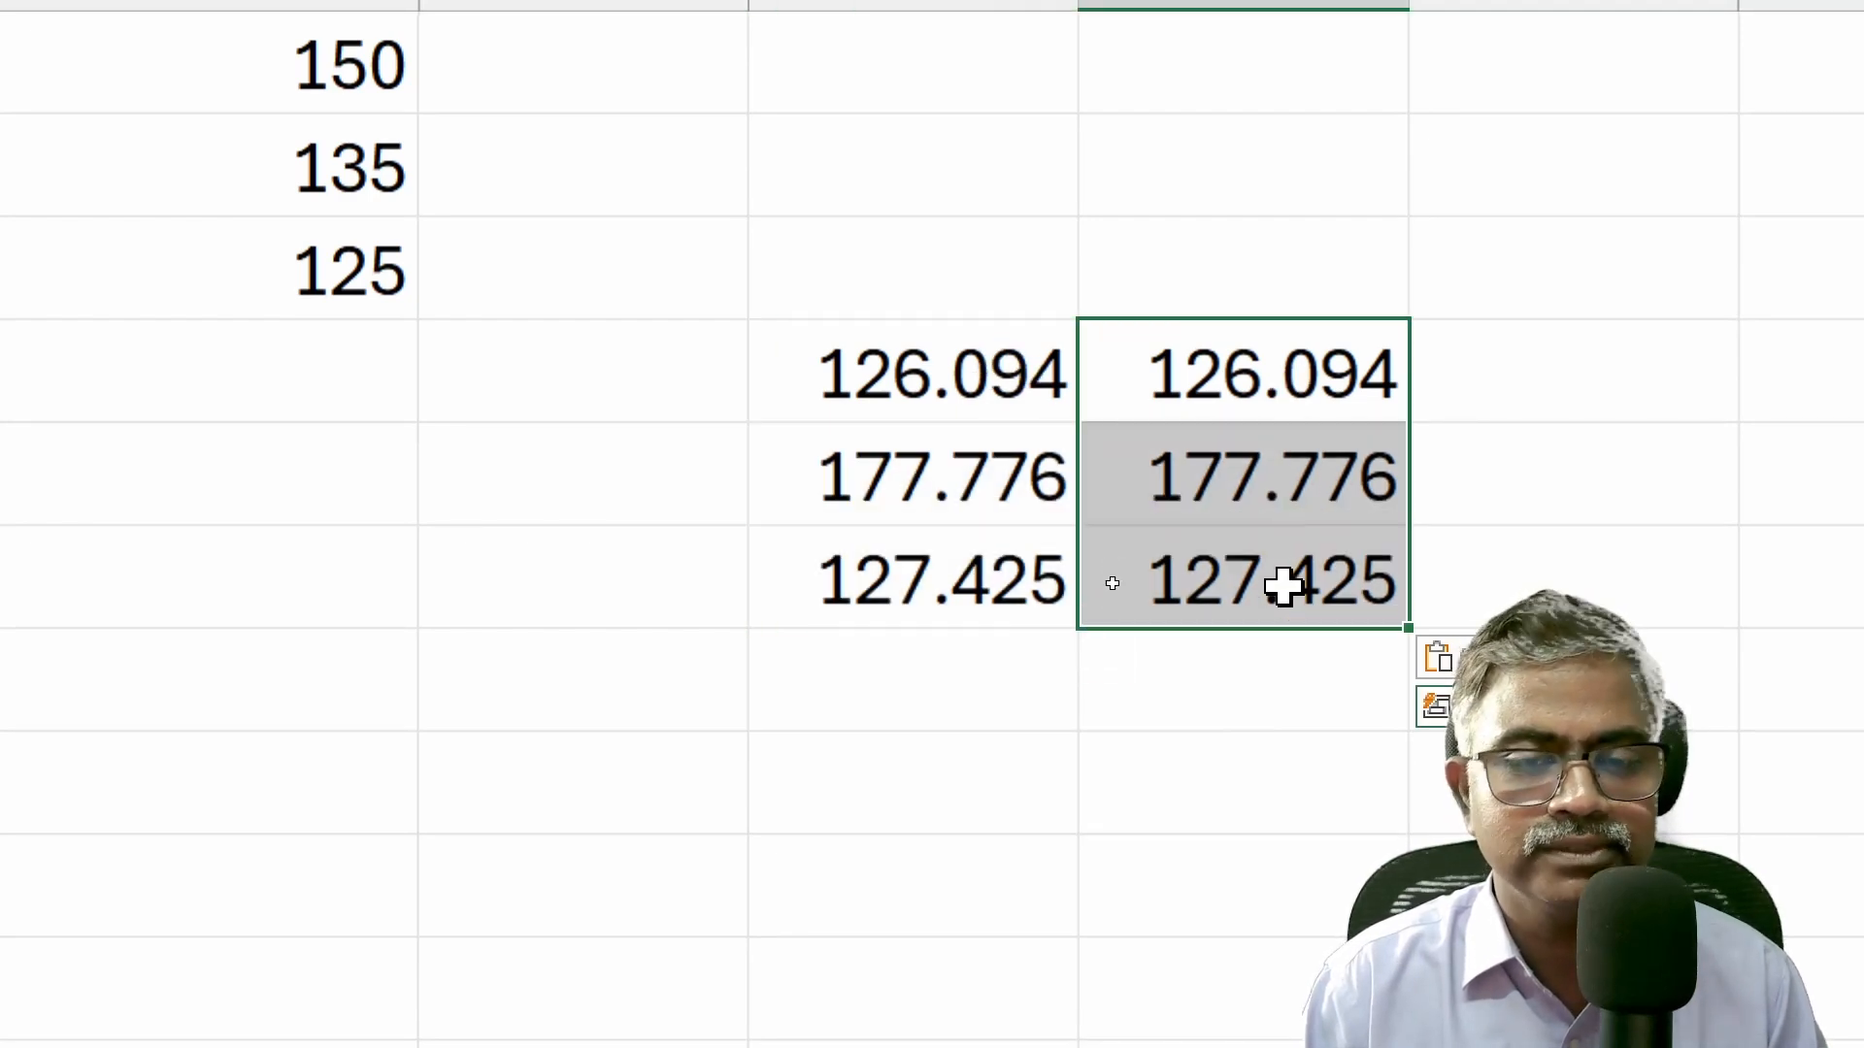
Examine the Nov-25 formulas on Sheet5 for the forecast, the lower confidence bound and the upper confidence bound
{"action": "left_click", "coordinate": [259, 878]}
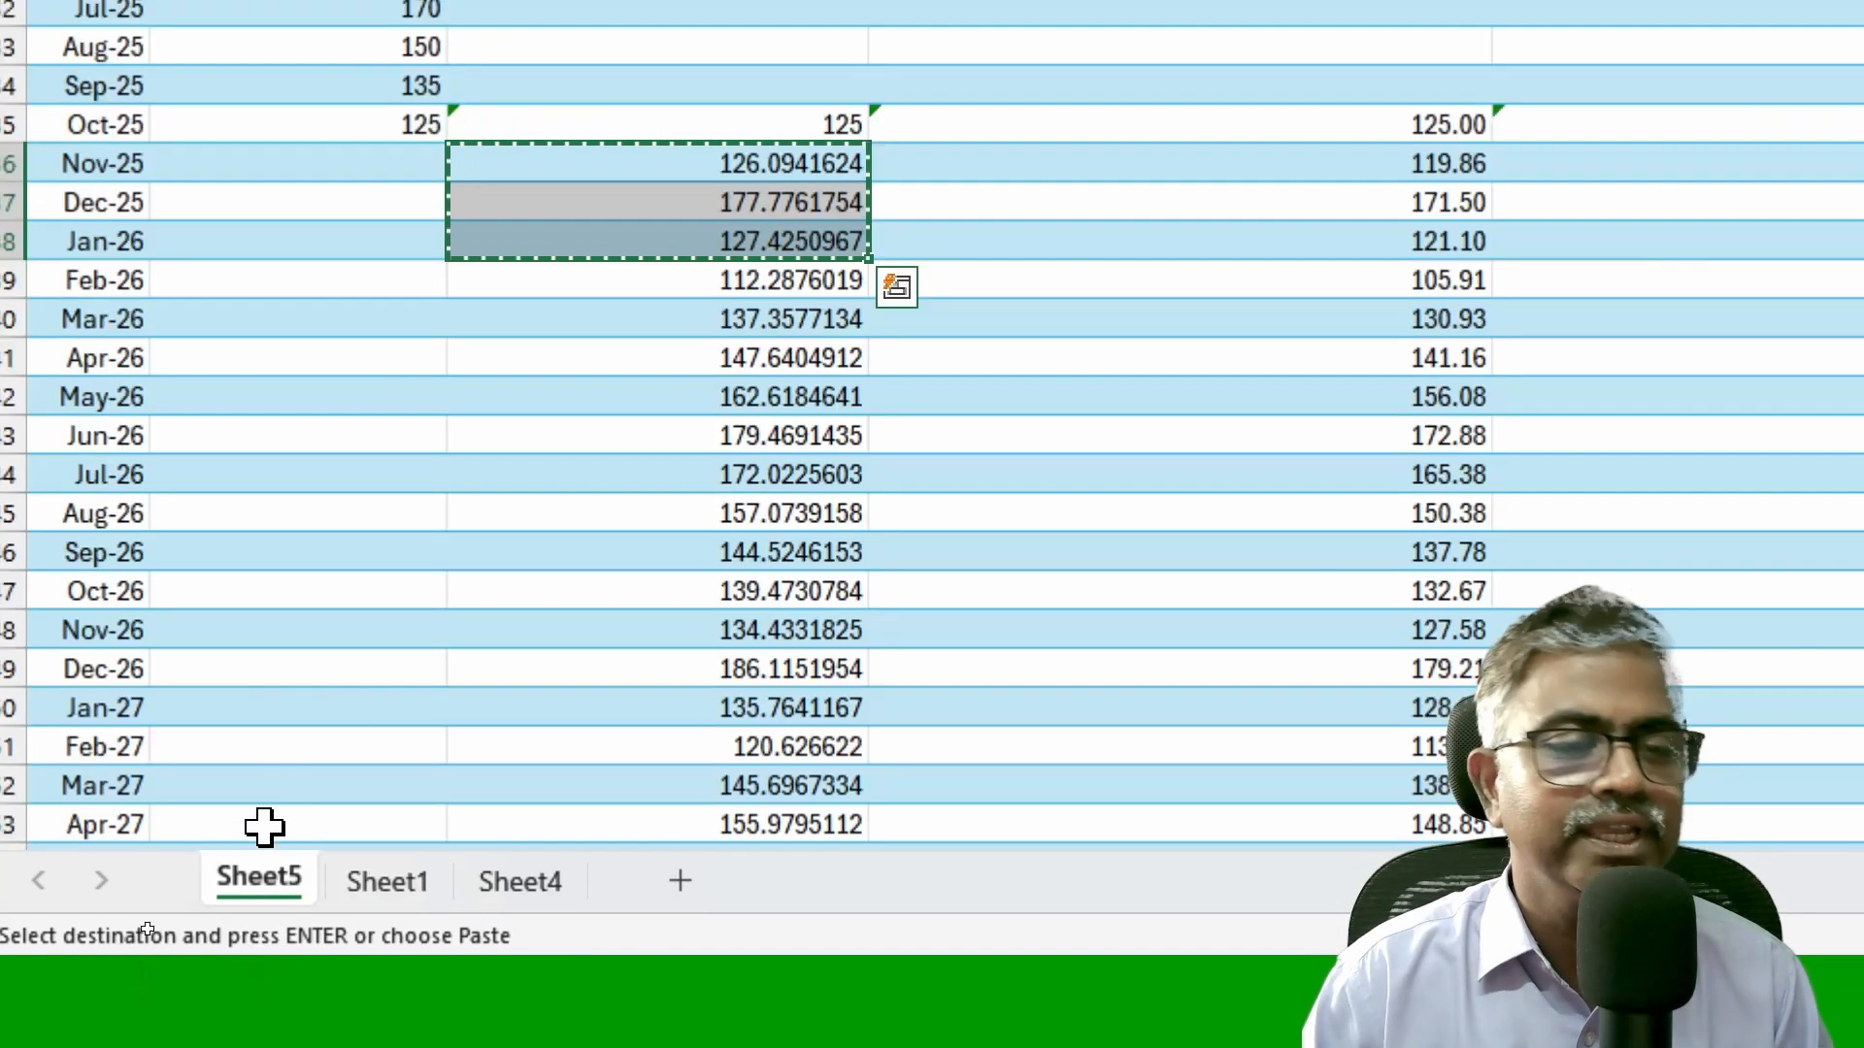
{"action": "double_click", "coordinate": [794, 163]}
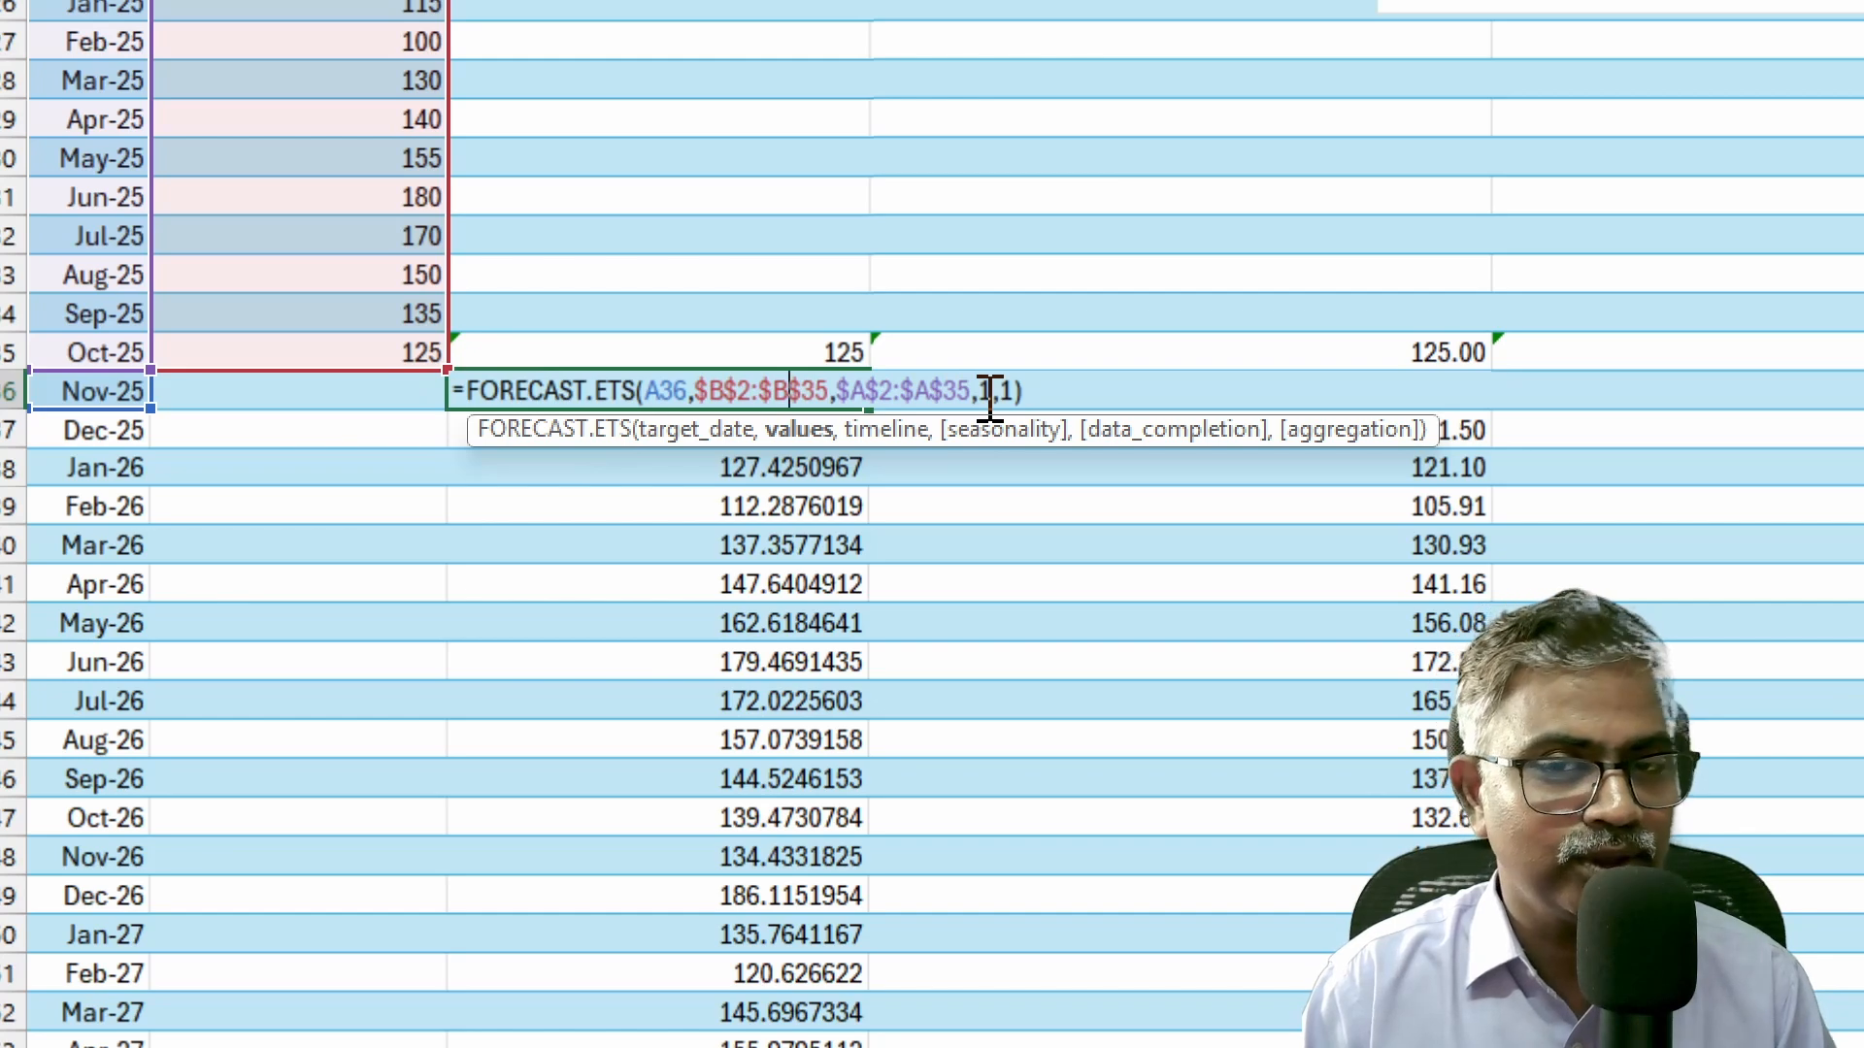
{"action": "key", "text": "Escape"}
{"action": "left_click", "coordinate": [1423, 388]}
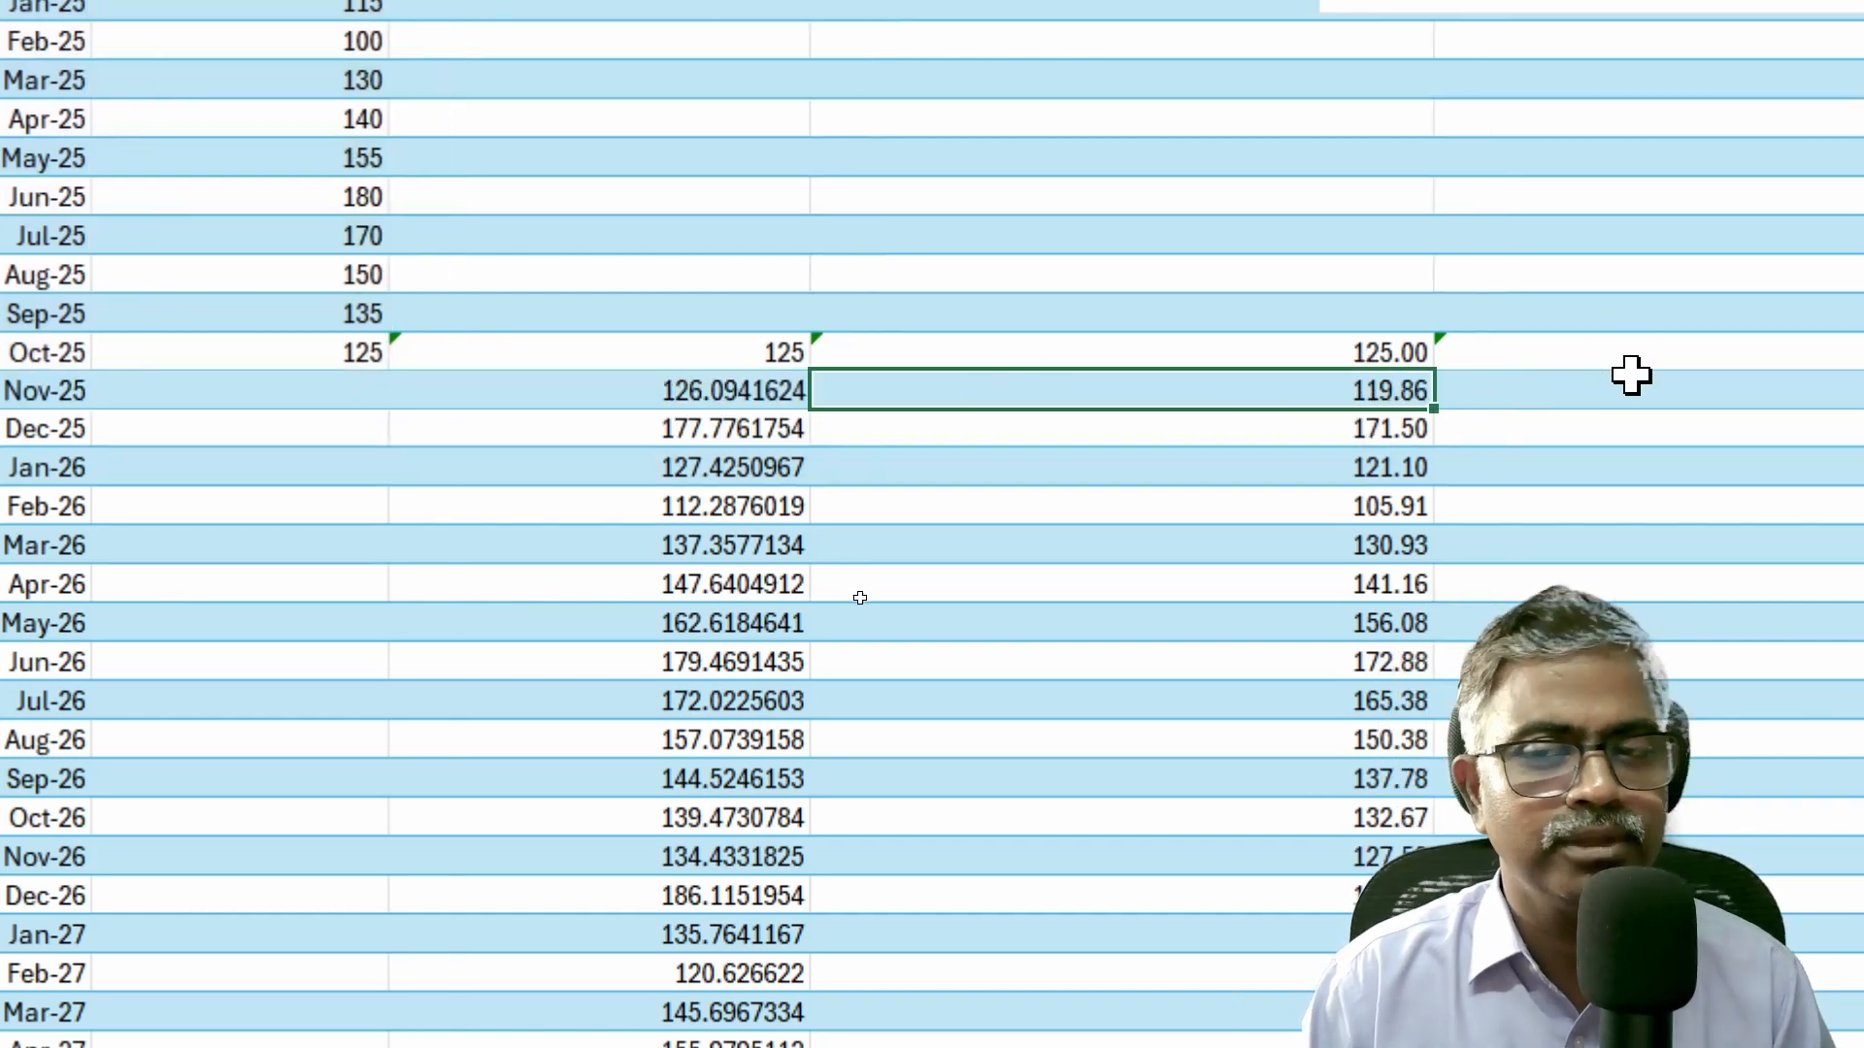
{"action": "left_click", "coordinate": [1631, 388]}
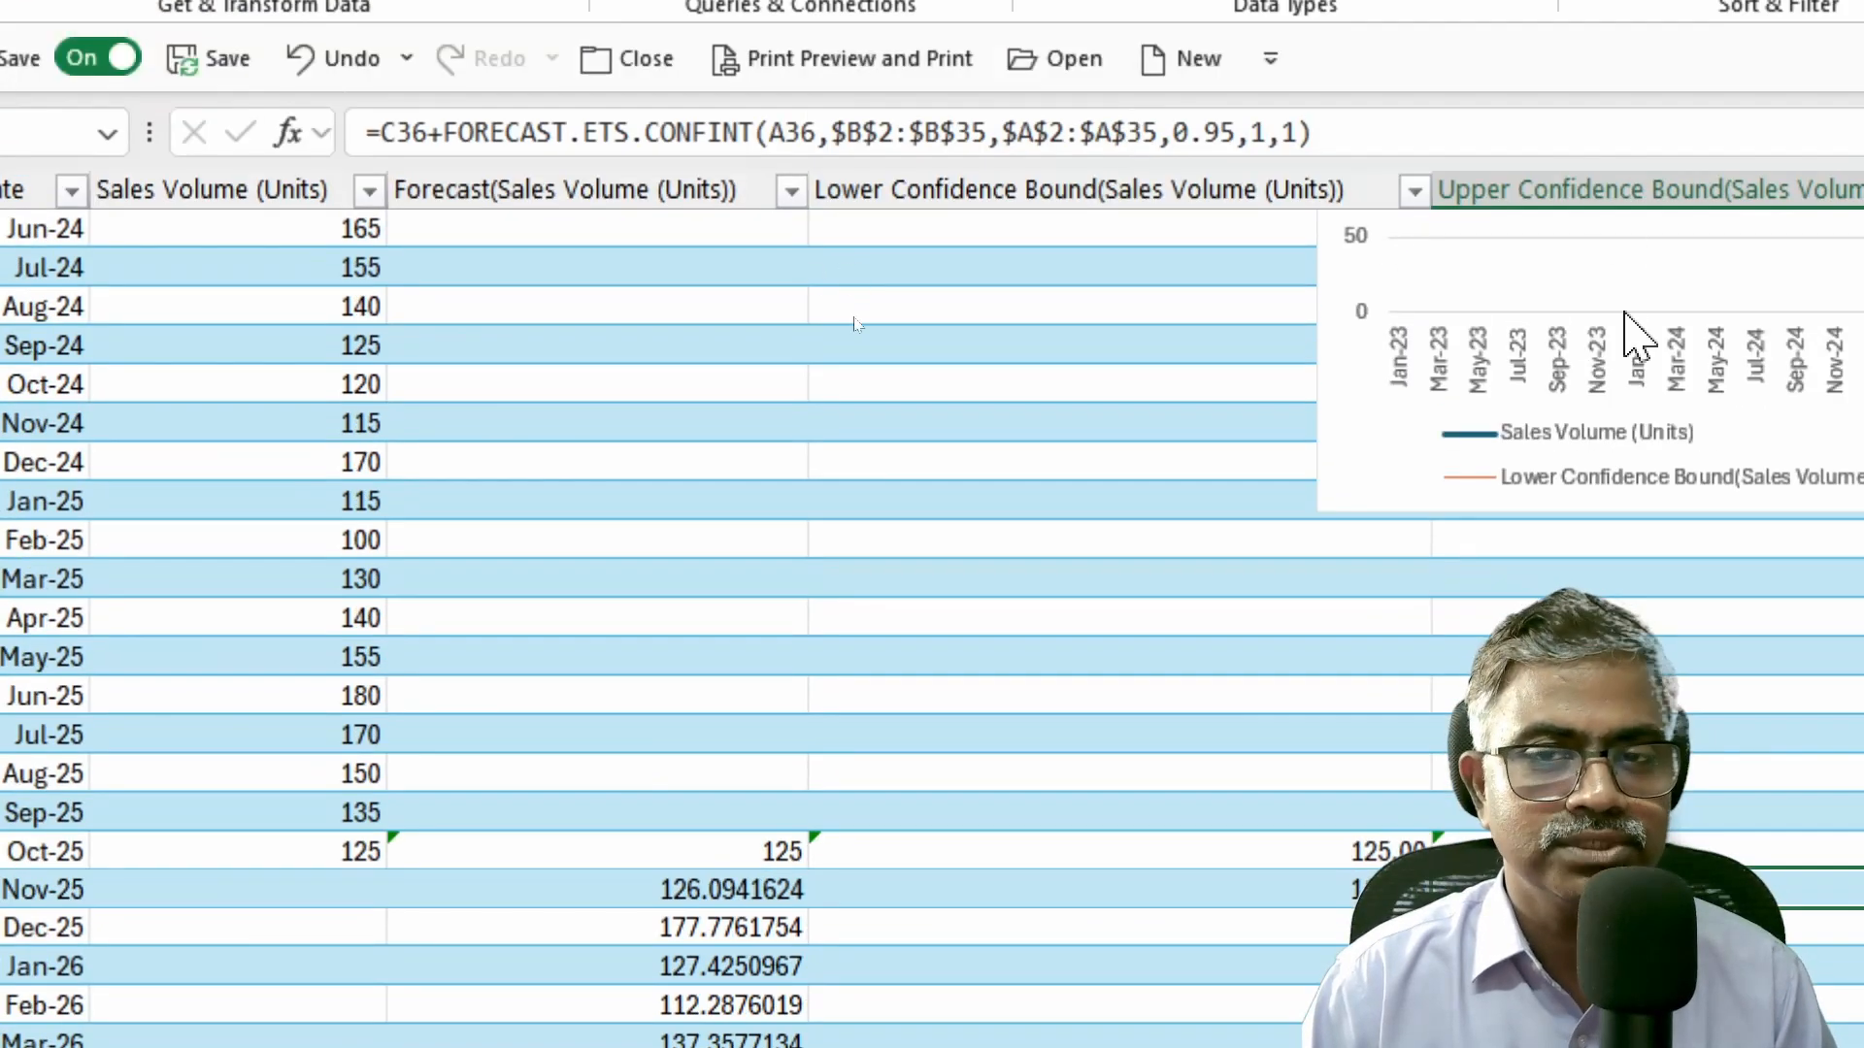
Move the forecast chart on Sheet5 over the forecast and lower confidence bound columns, above the Nov-25 row
{"action": "left_click_drag", "start_coordinate": [1356, 495], "coordinate": [488, 733]}
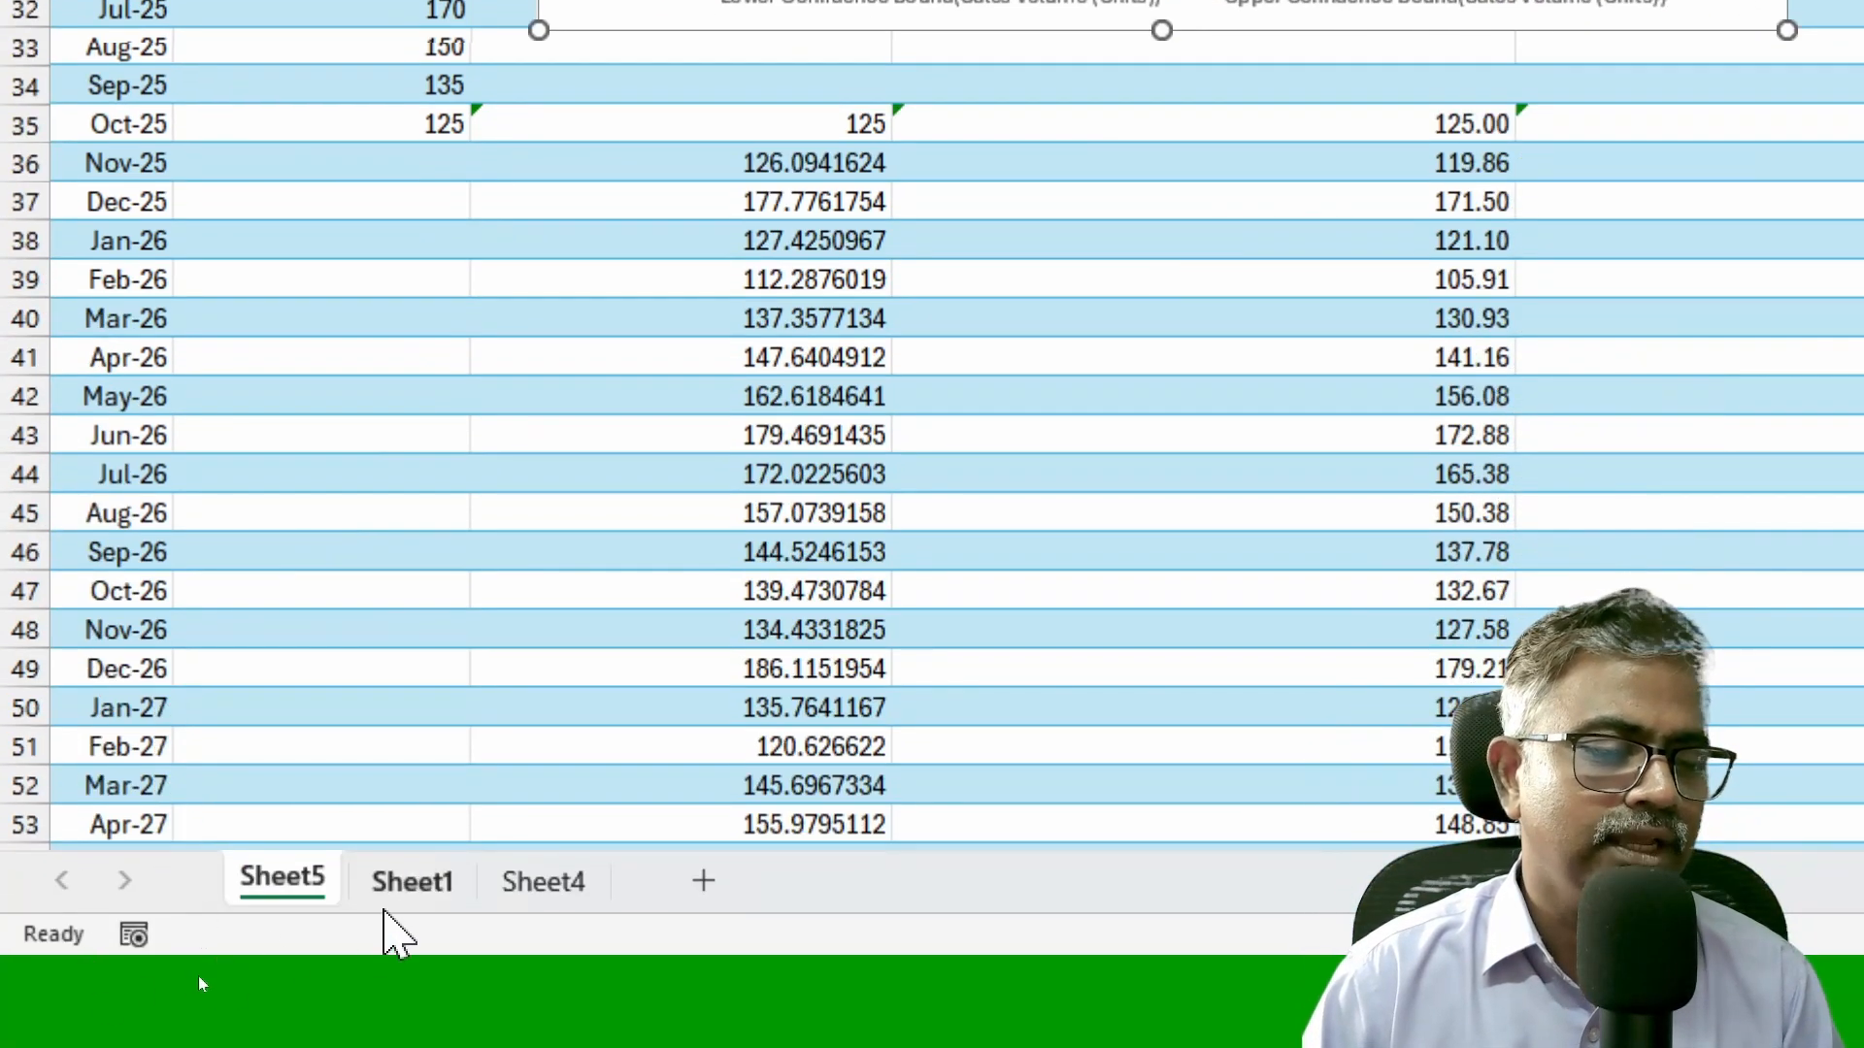
Return to Sheet1 and go to the Sales Volume (Units) header in B1
{"action": "left_click", "coordinate": [416, 886]}
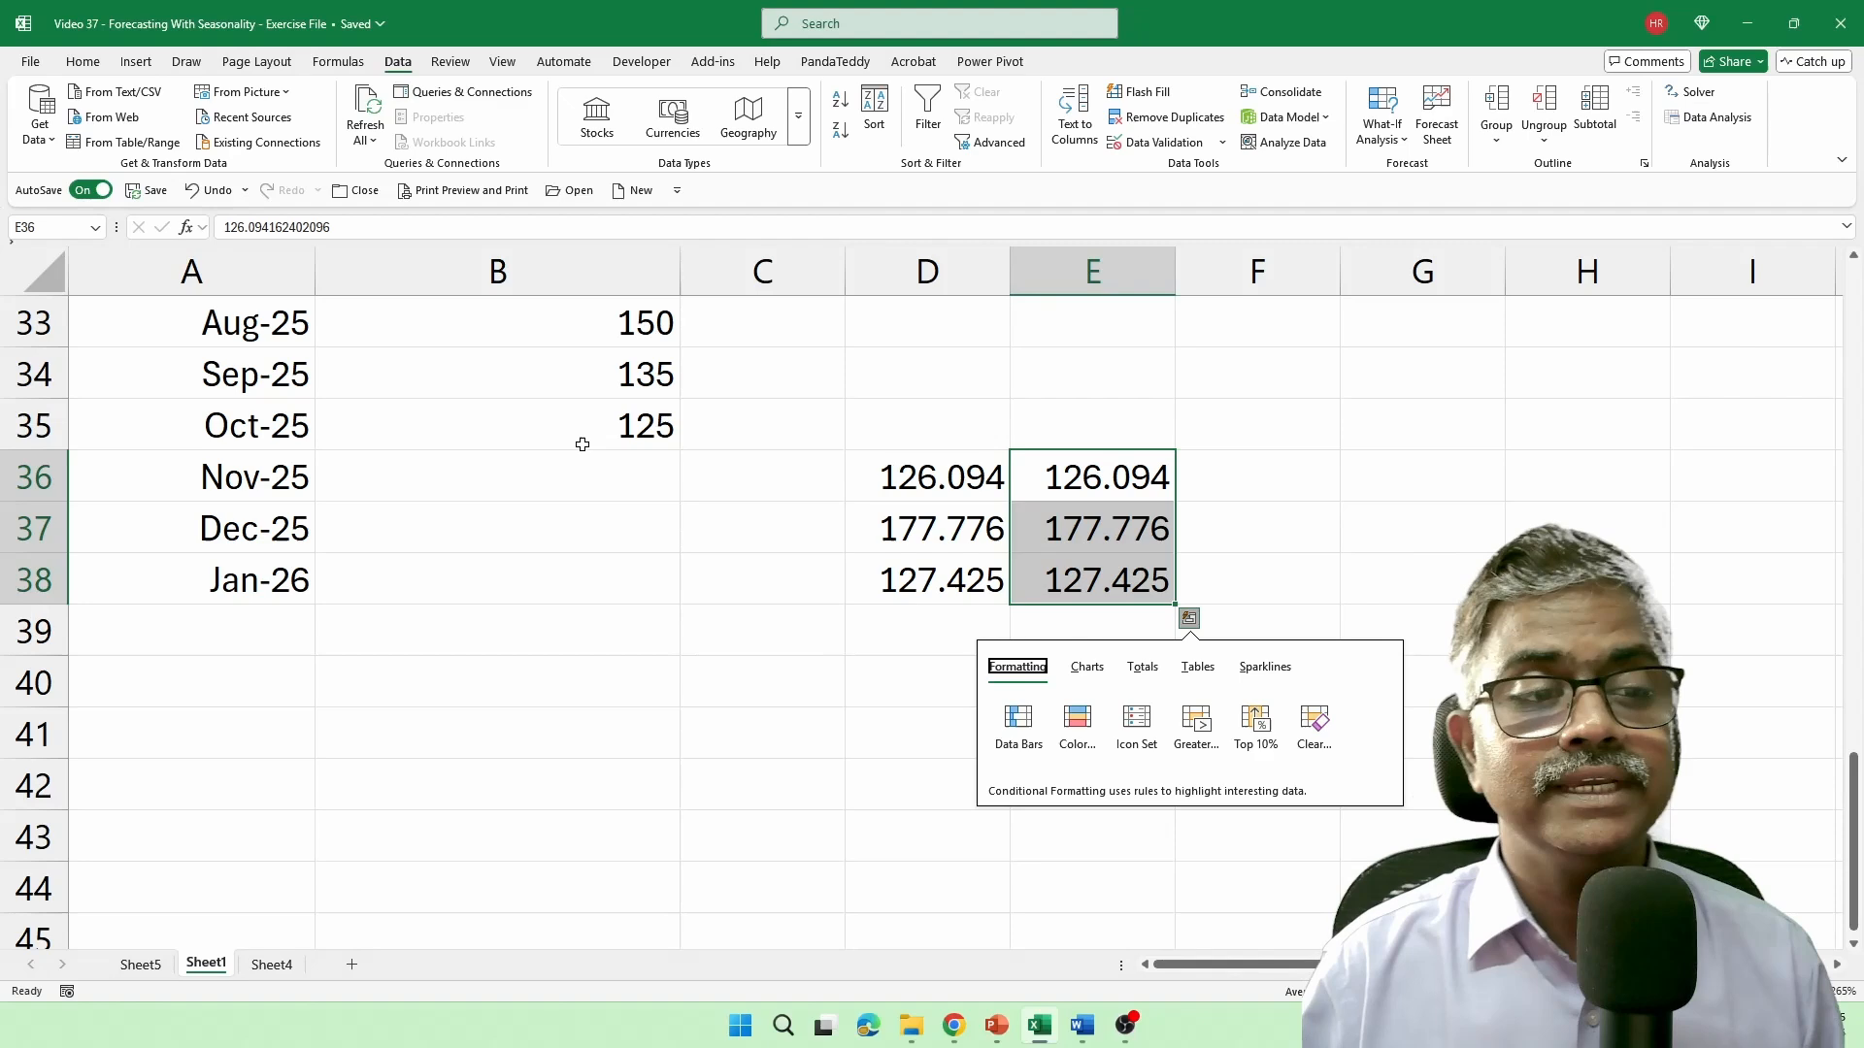
{"action": "left_click", "coordinate": [813, 204]}
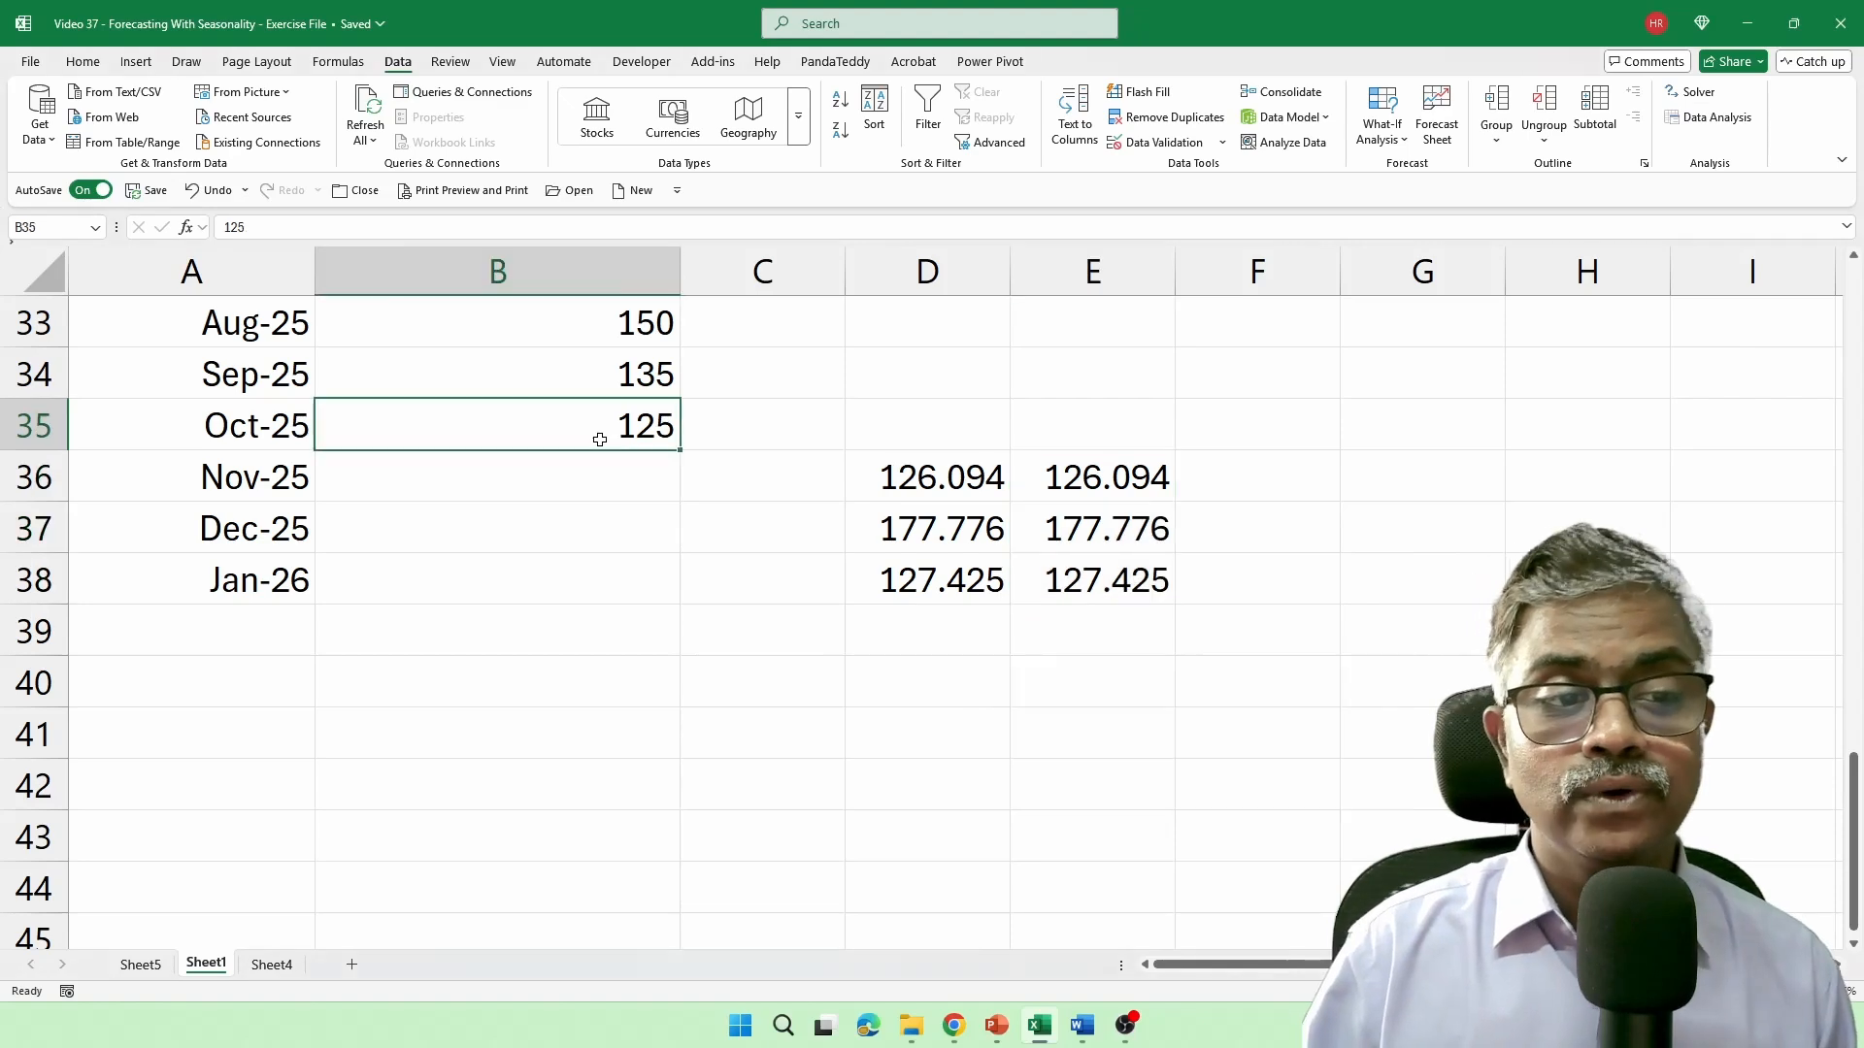
{"action": "key", "text": "ctrl+Up"}
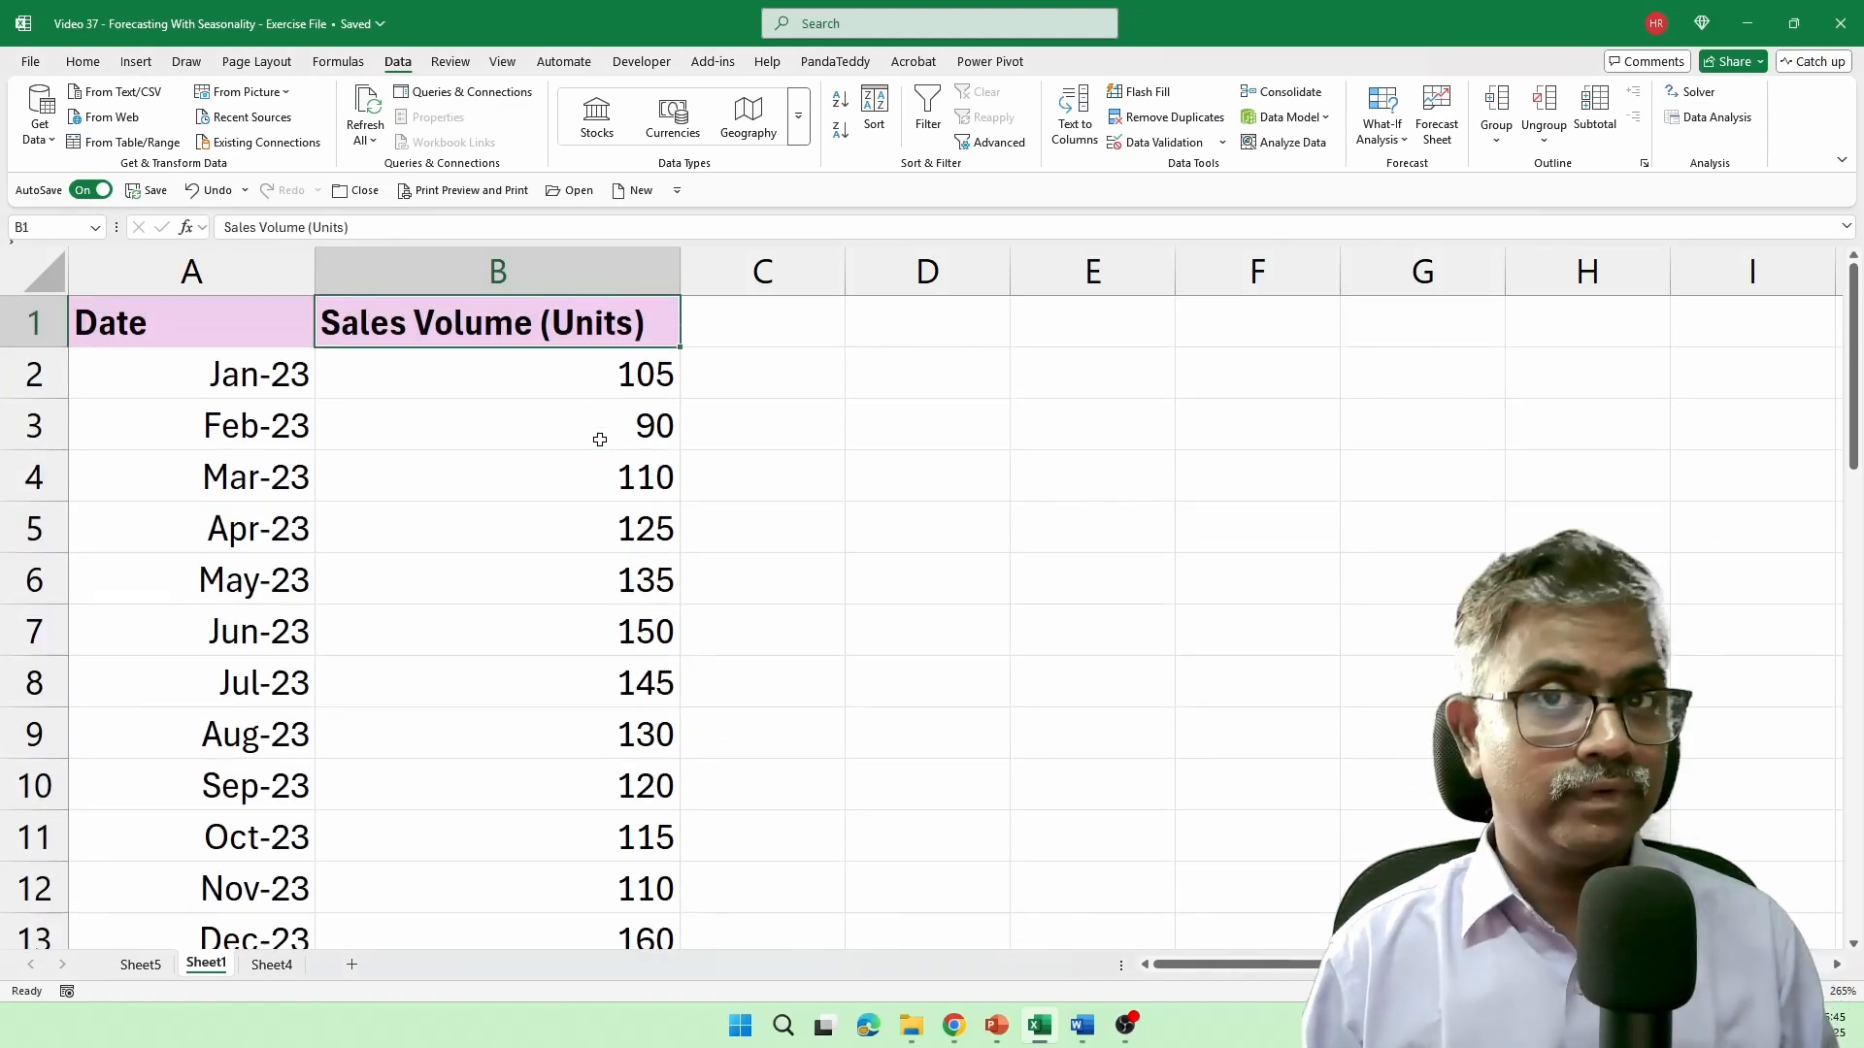